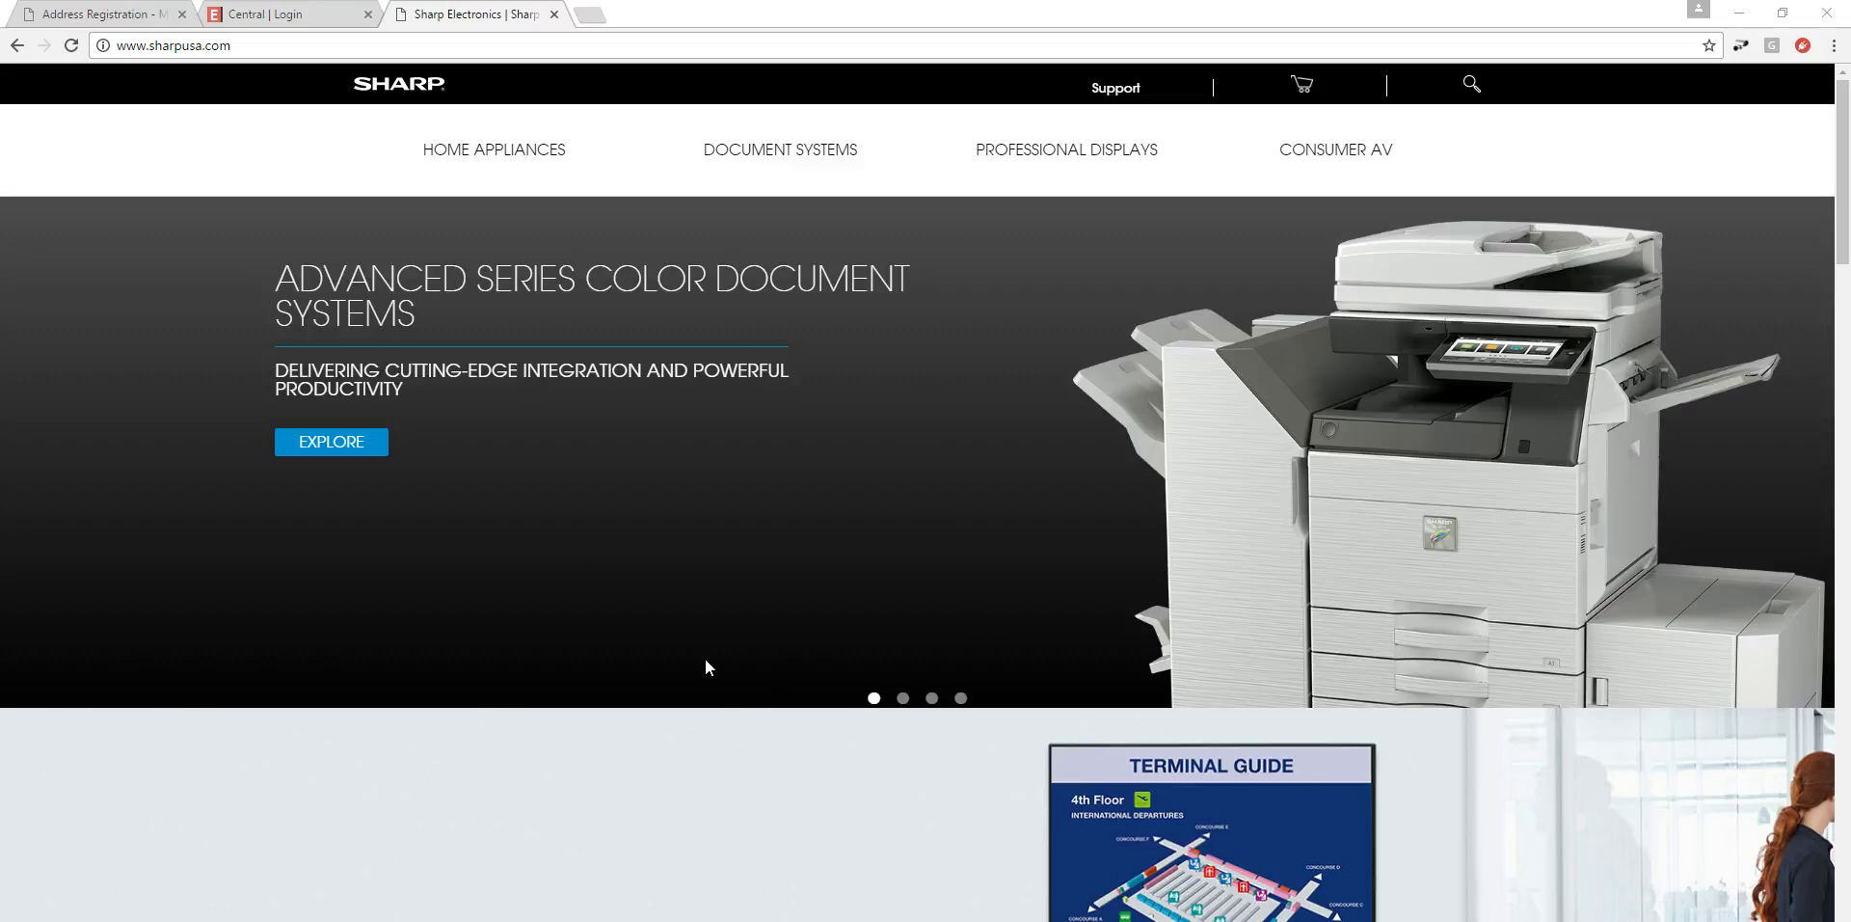
# Go to the Sharp USA Business Products Product Downloads page from the Support menu
pyautogui.click(248, 47)
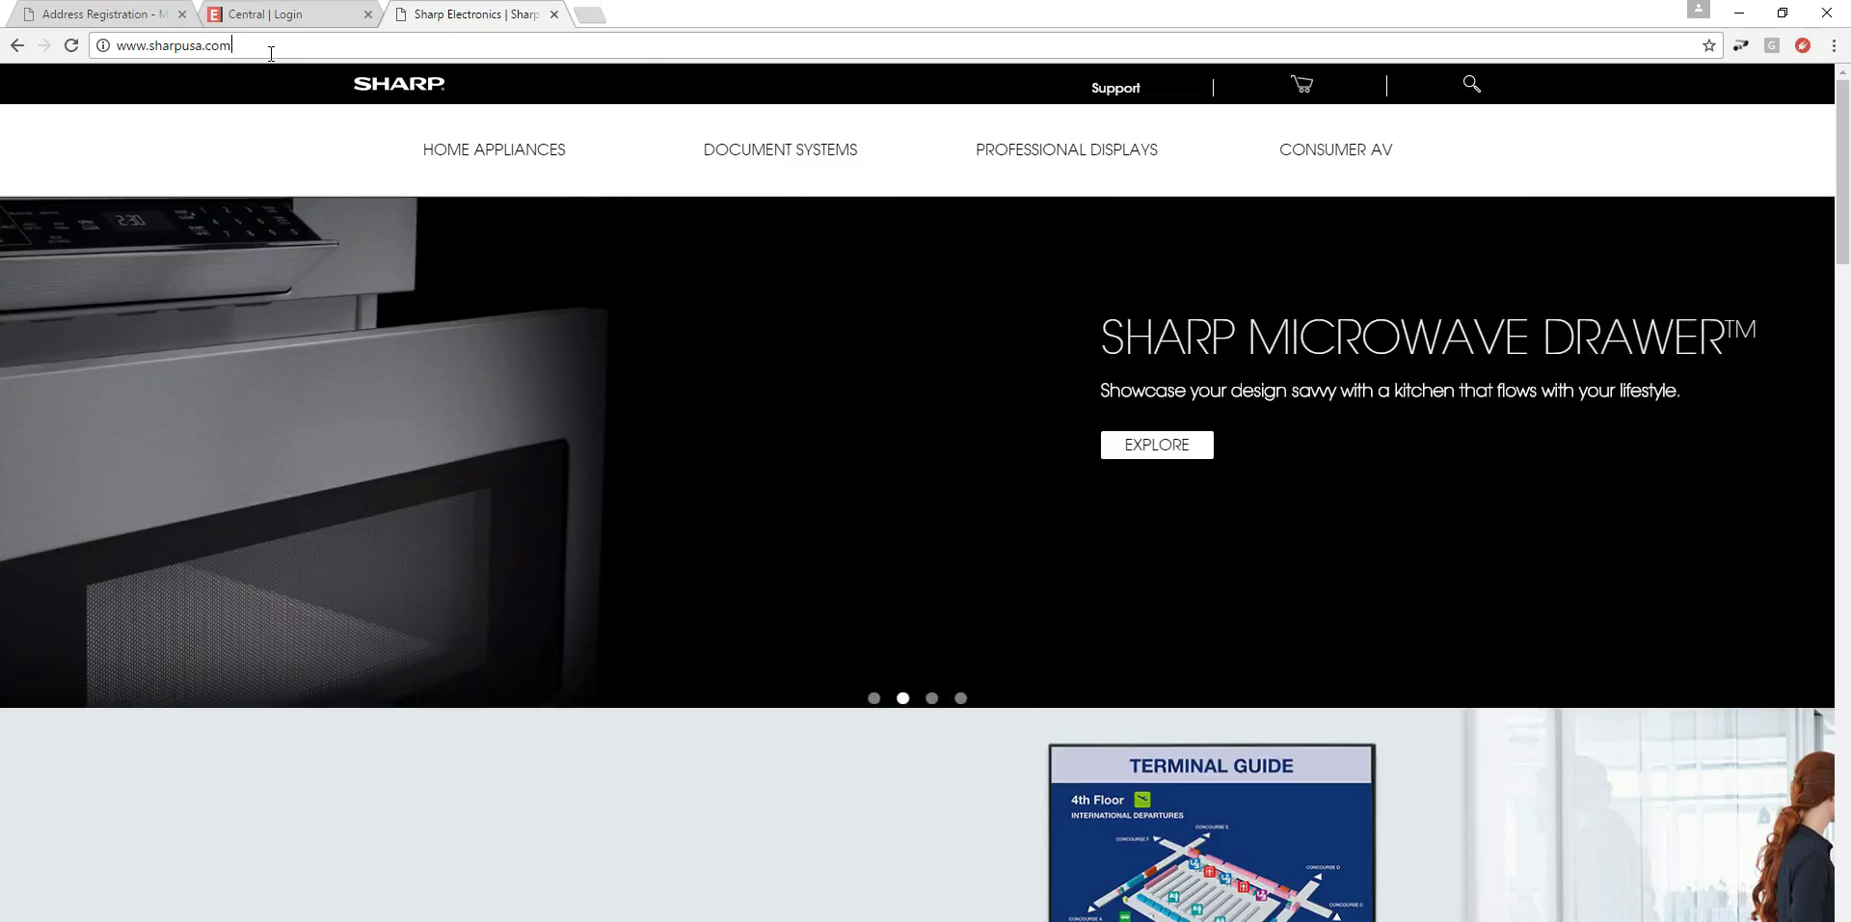
pyautogui.moveTo(148, 47); pyautogui.dragTo(208, 46)
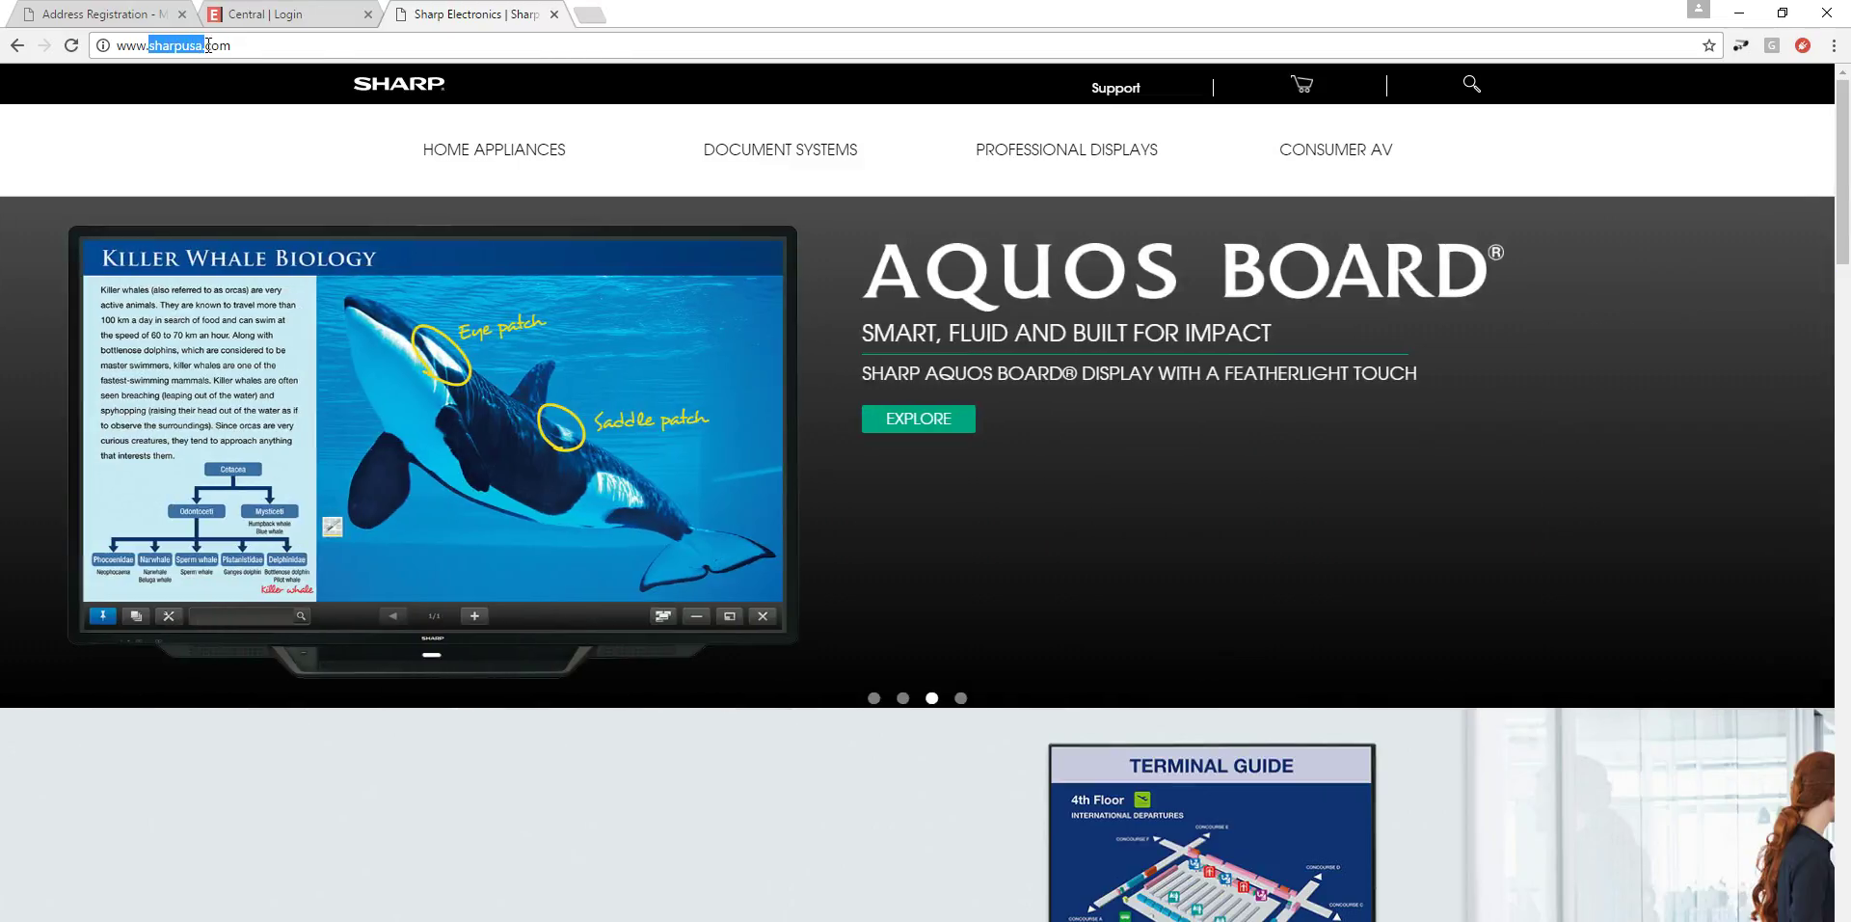
pyautogui.click(302, 44)
pyautogui.click(1114, 89)
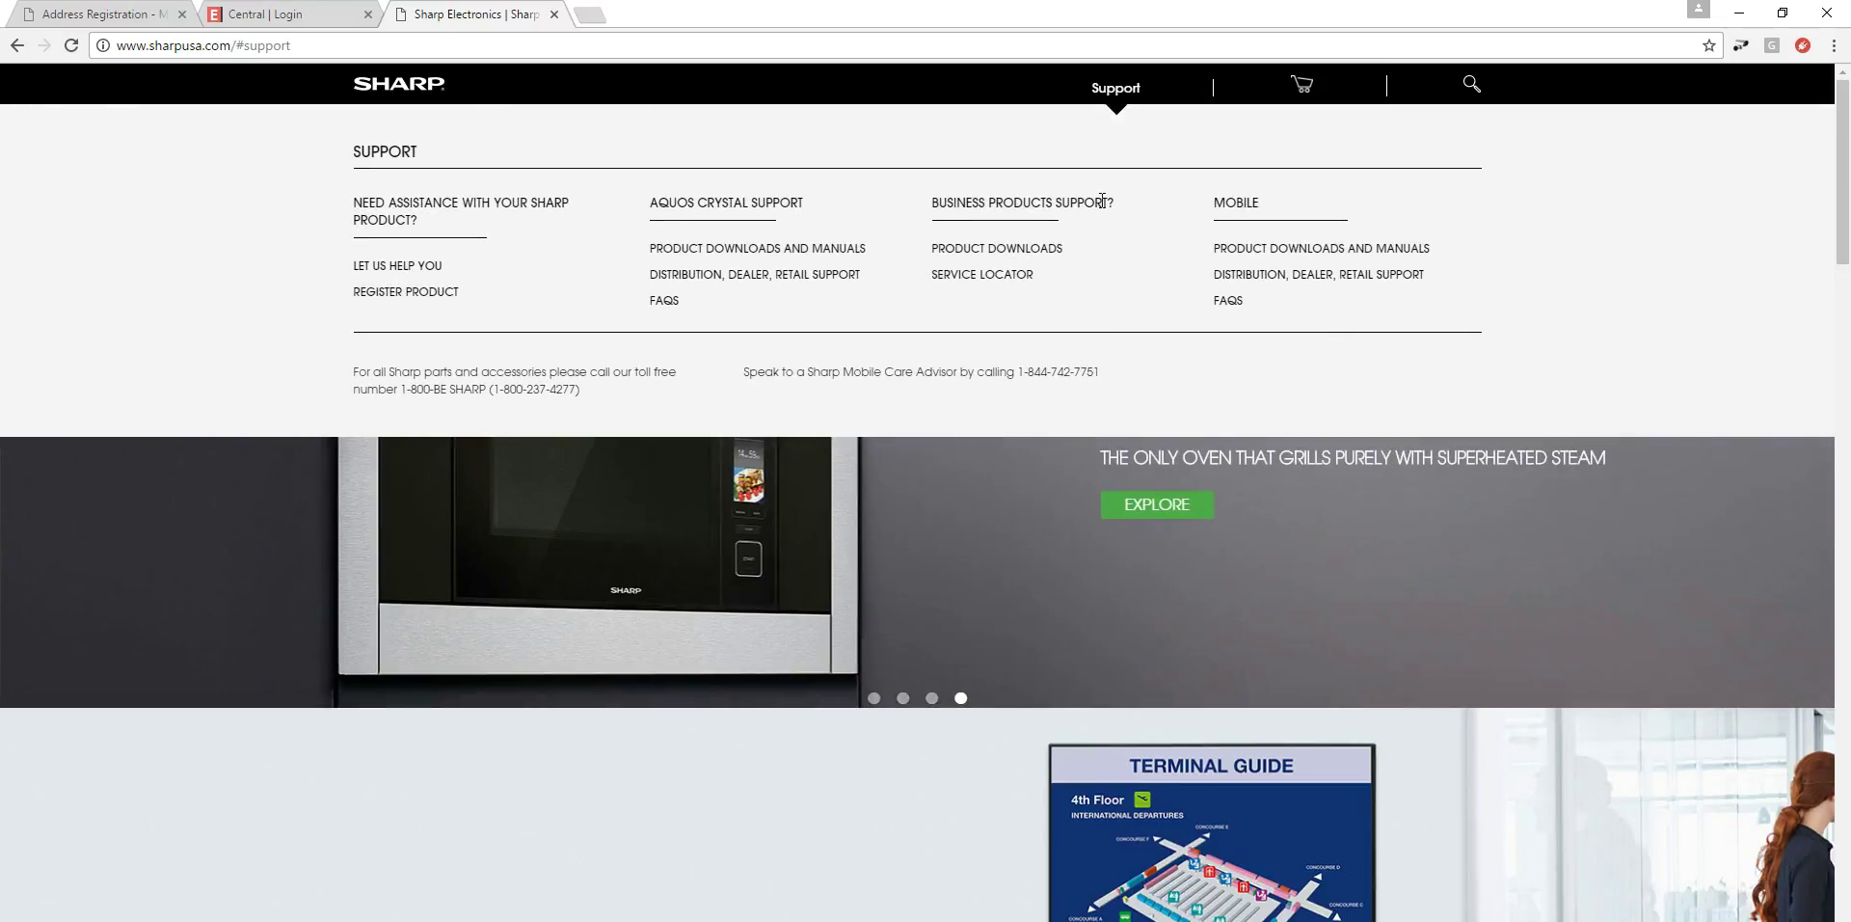
pyautogui.click(1016, 249)
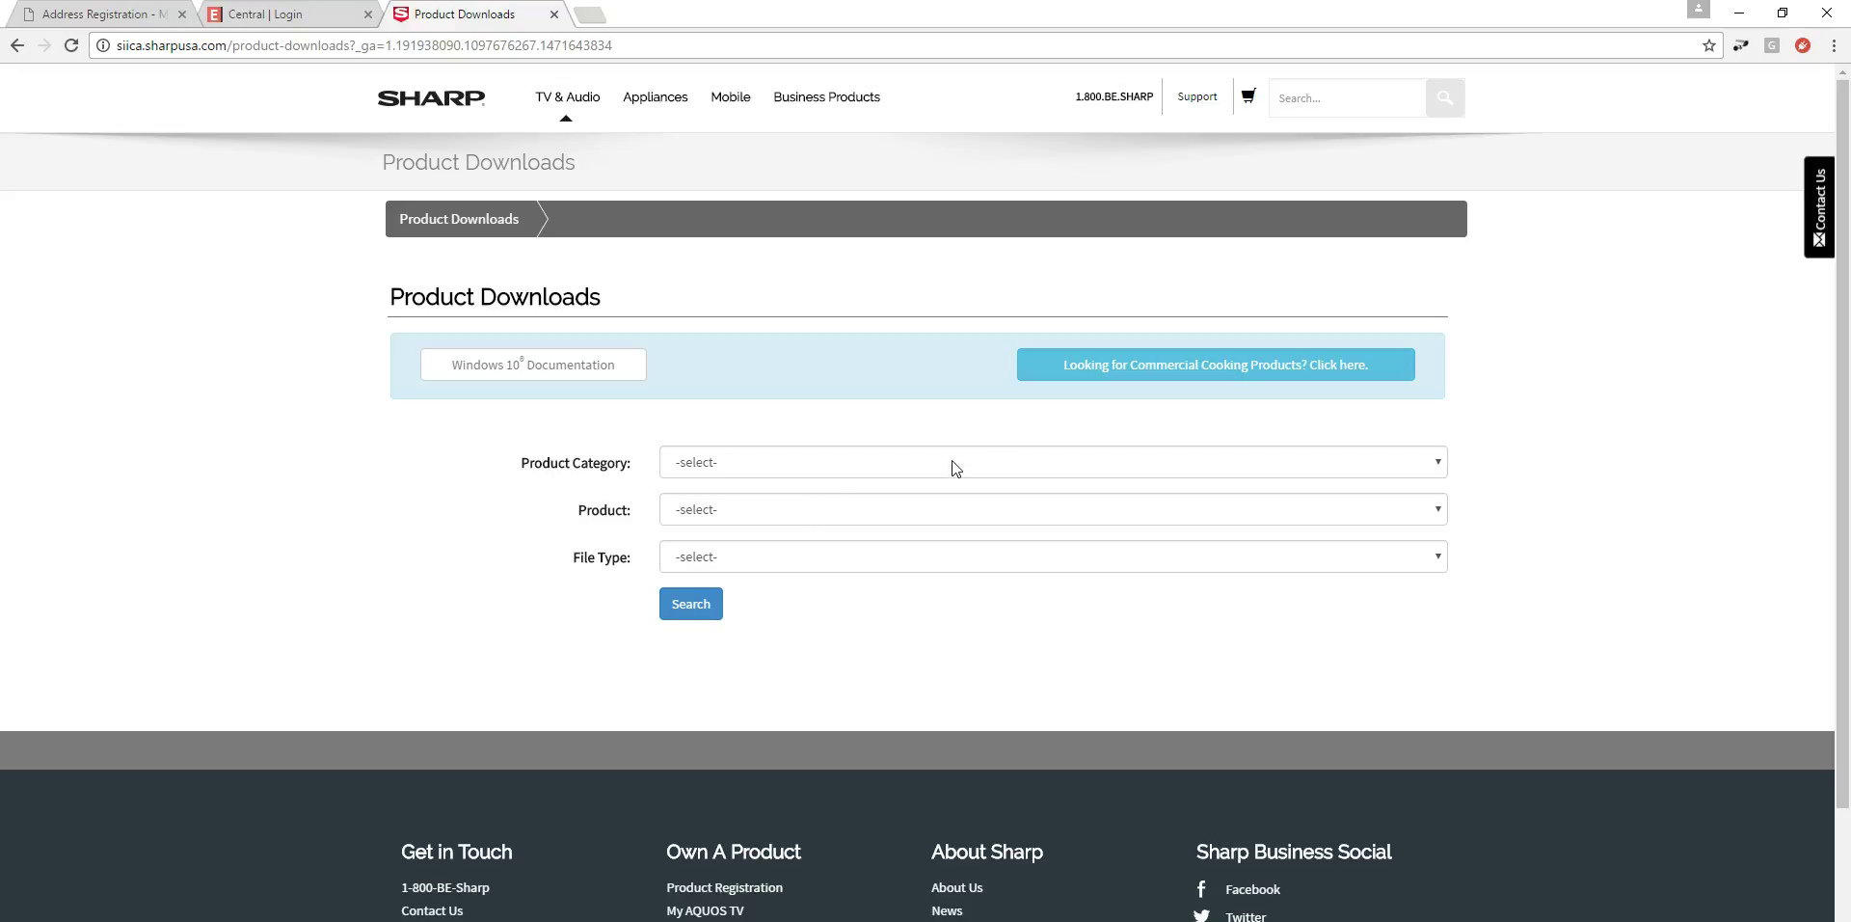
# Set the product category to MFPs and the product to MX-5141N
pyautogui.click(1440, 466)
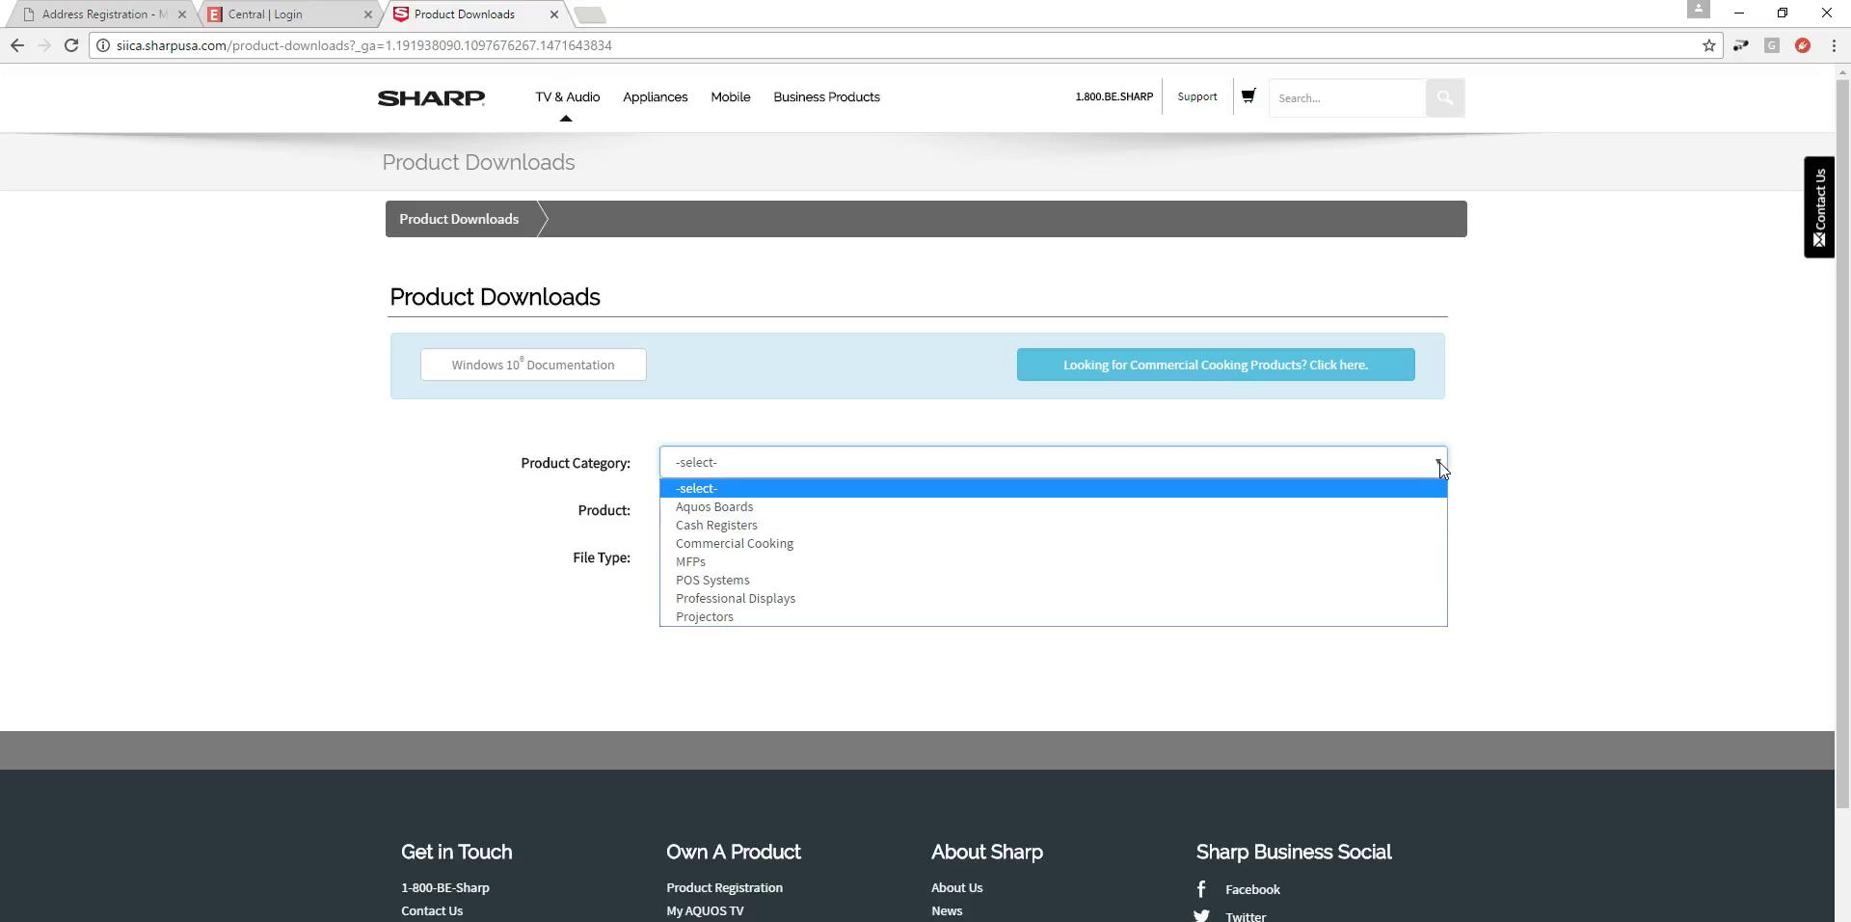
pyautogui.click(770, 563)
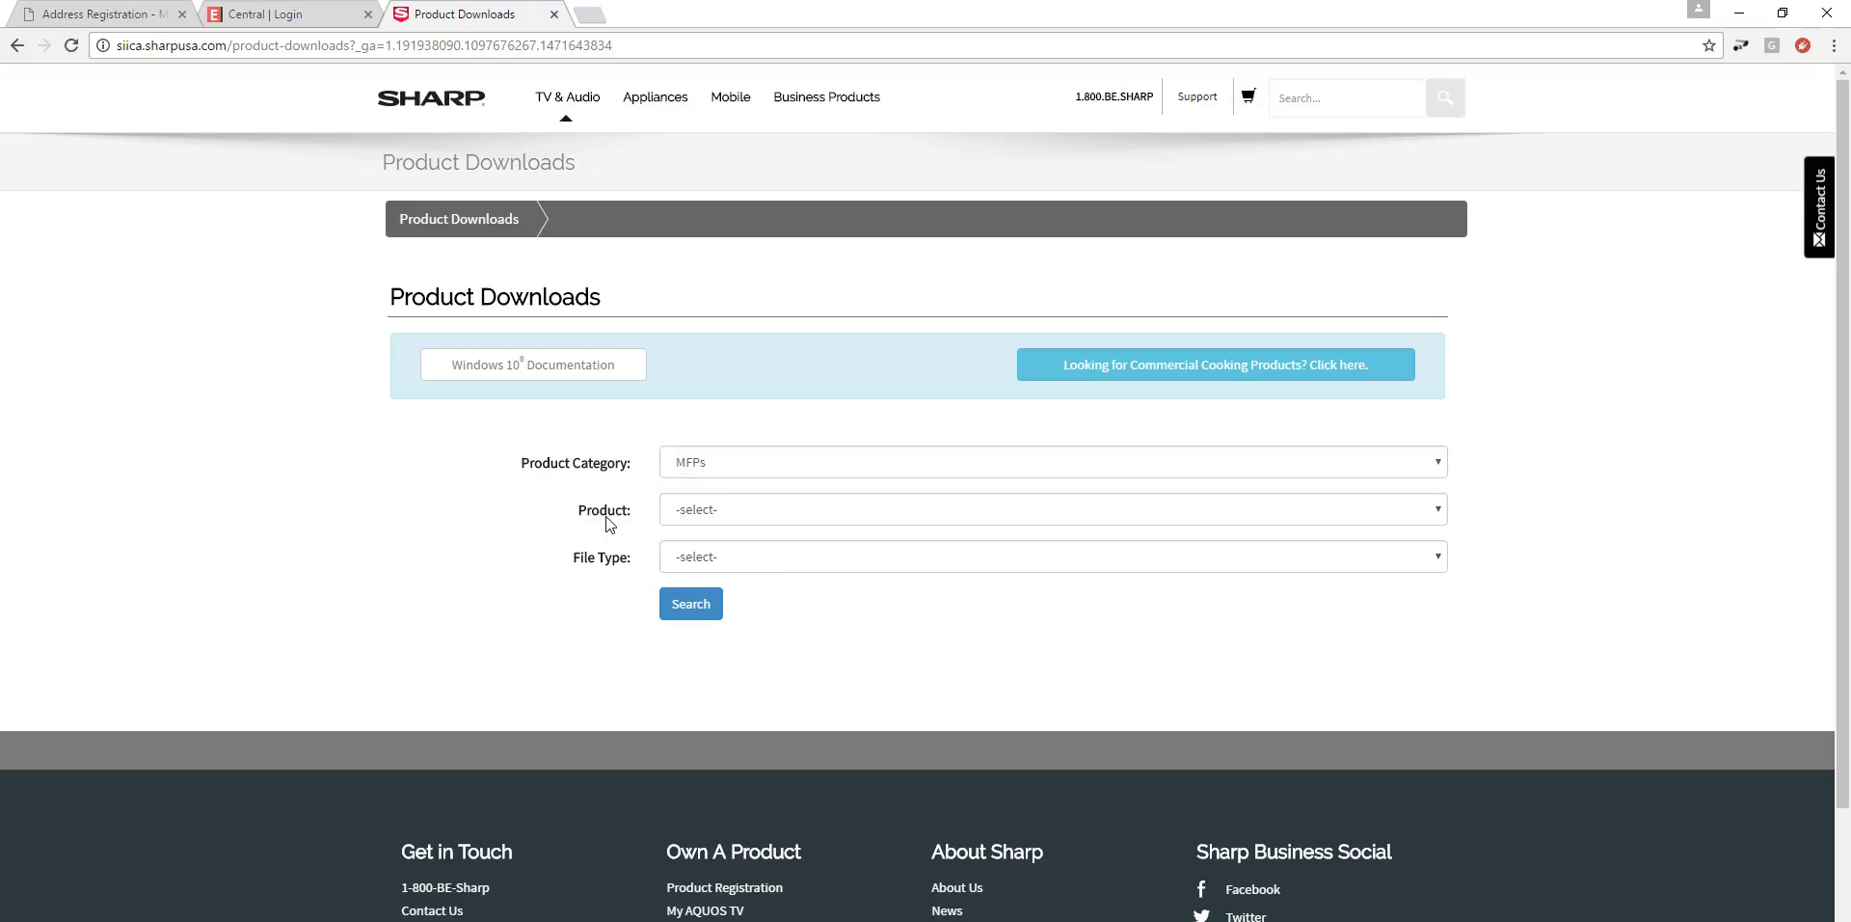
pyautogui.click(1423, 518)
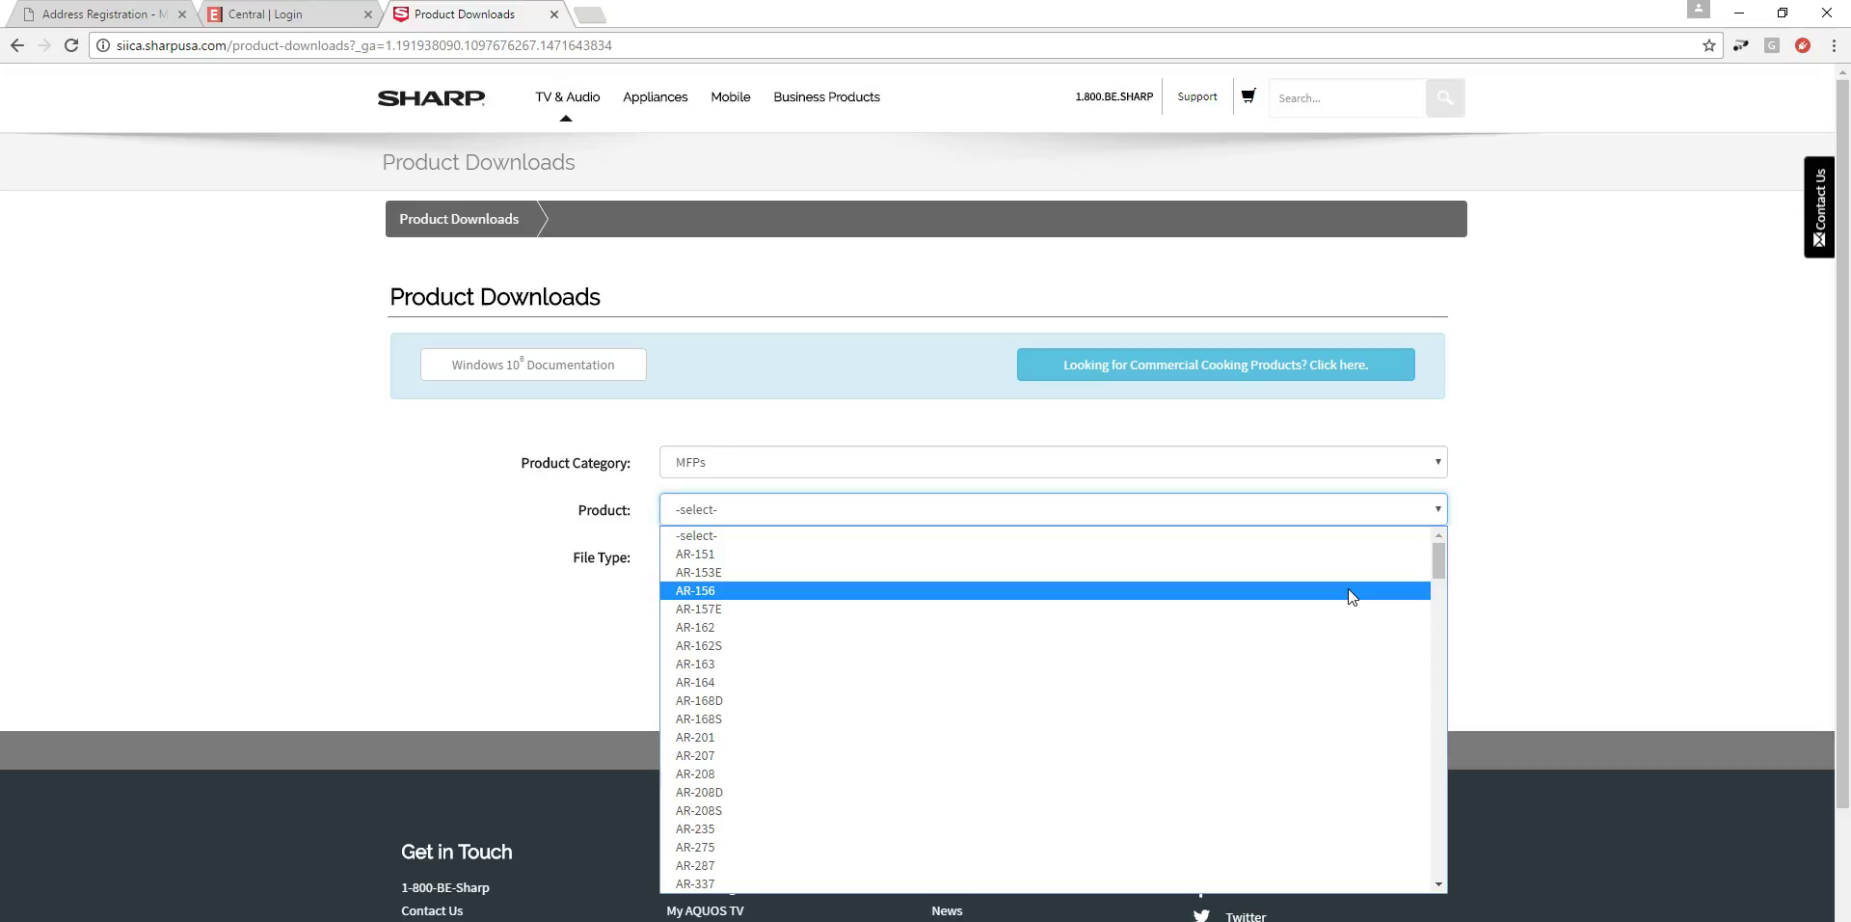
pyautogui.scroll(-20, 1345, 608)
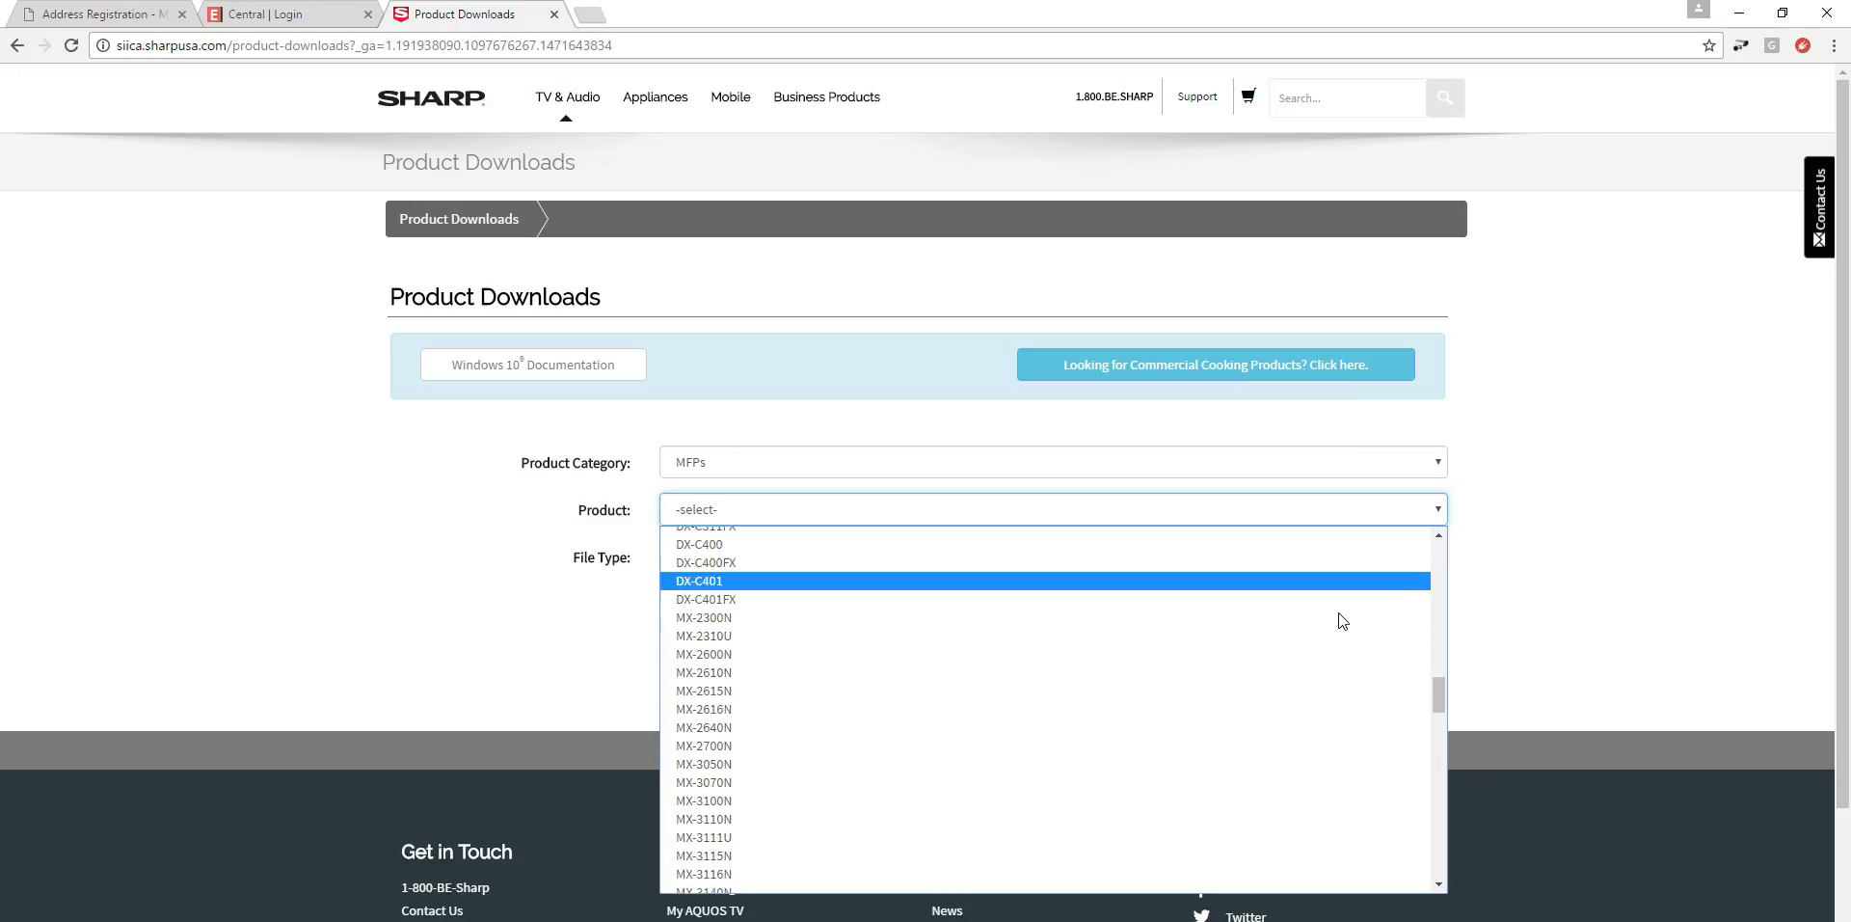
pyautogui.scroll(-7, 1338, 614)
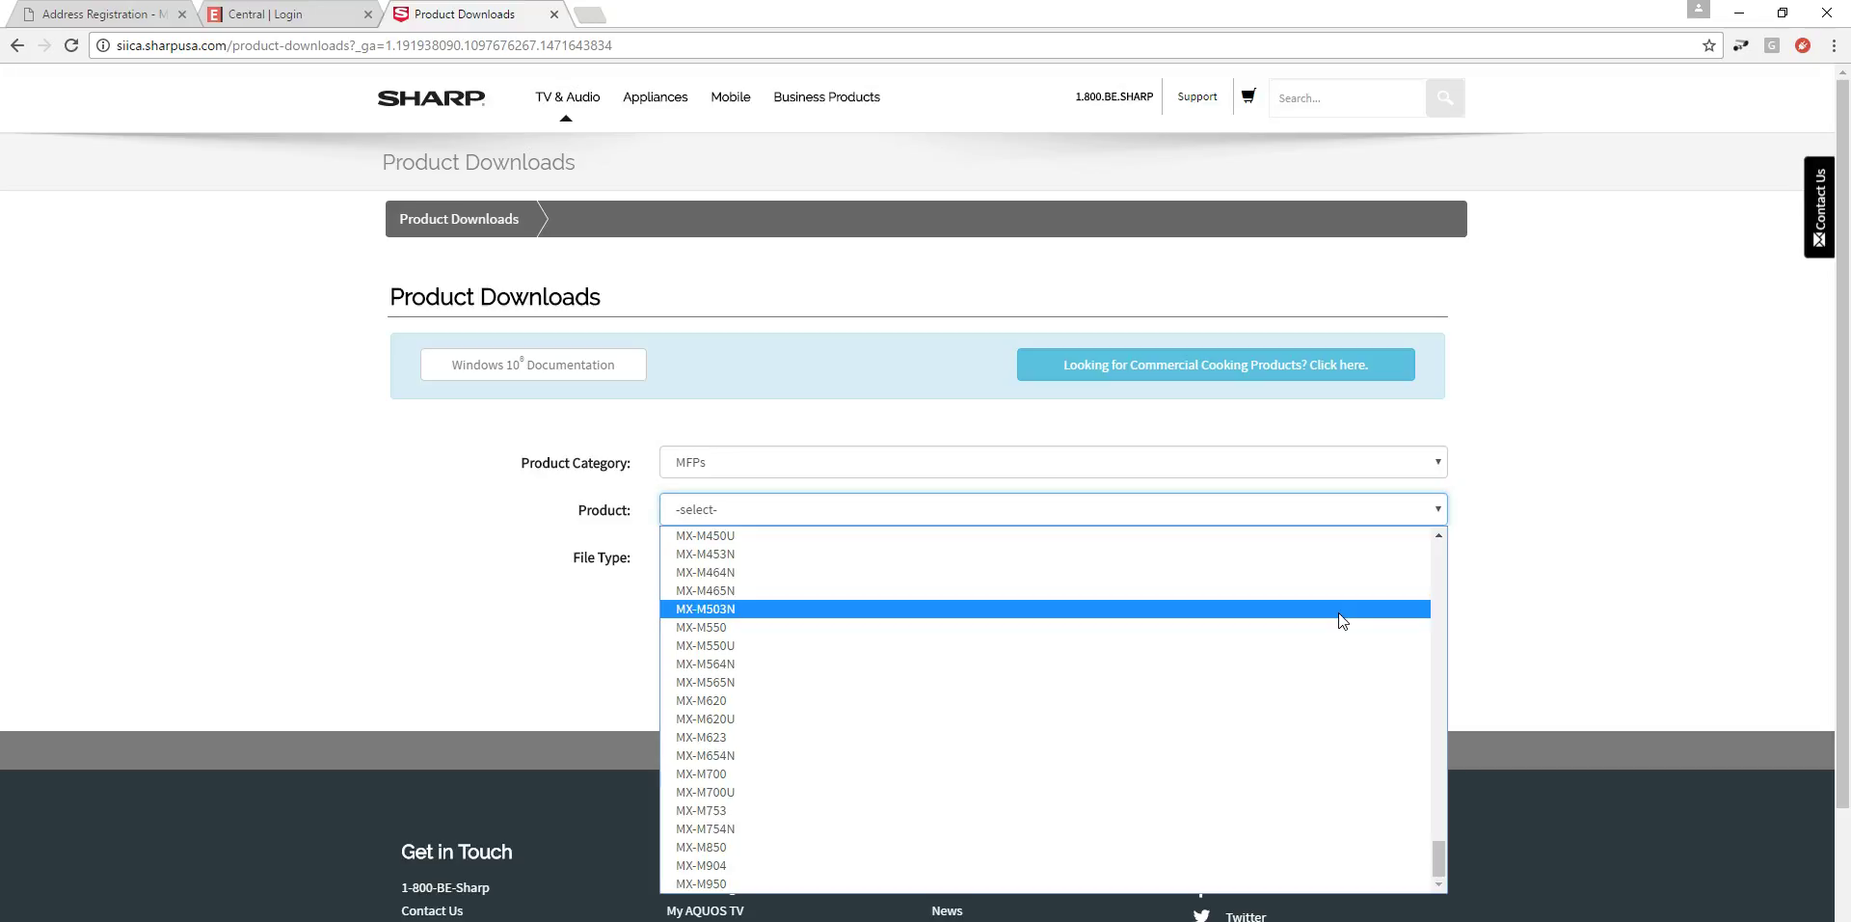
pyautogui.scroll(3, 1341, 620)
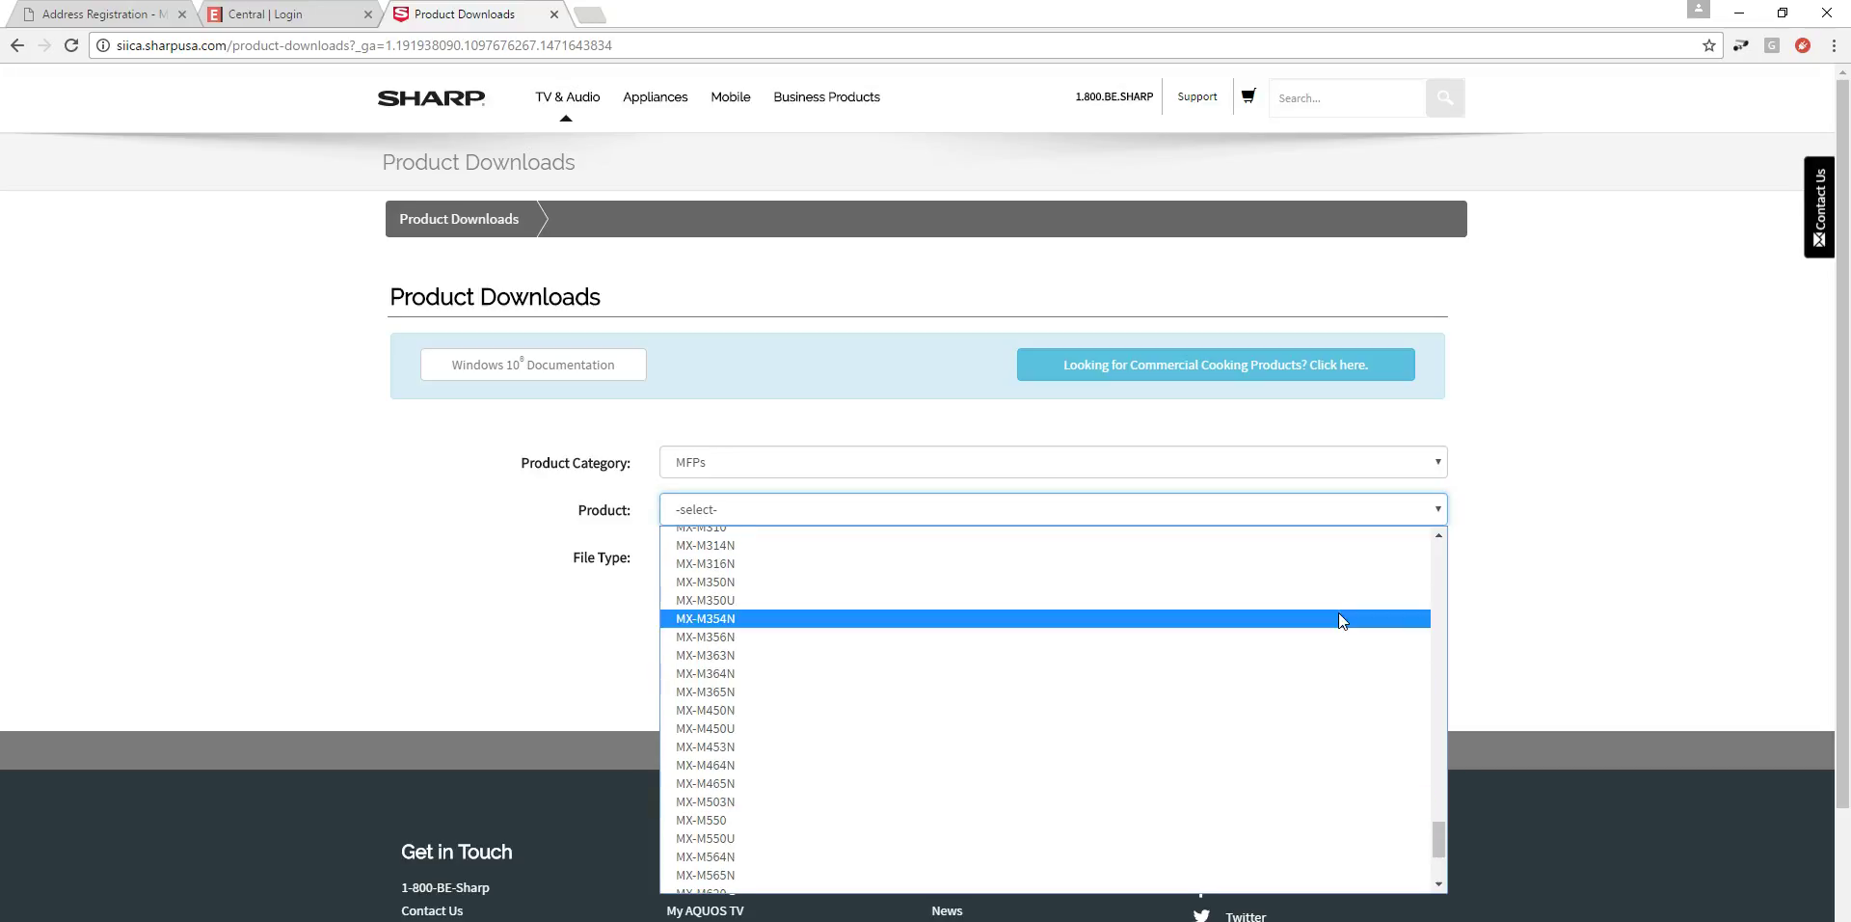
pyautogui.scroll(7, 1338, 620)
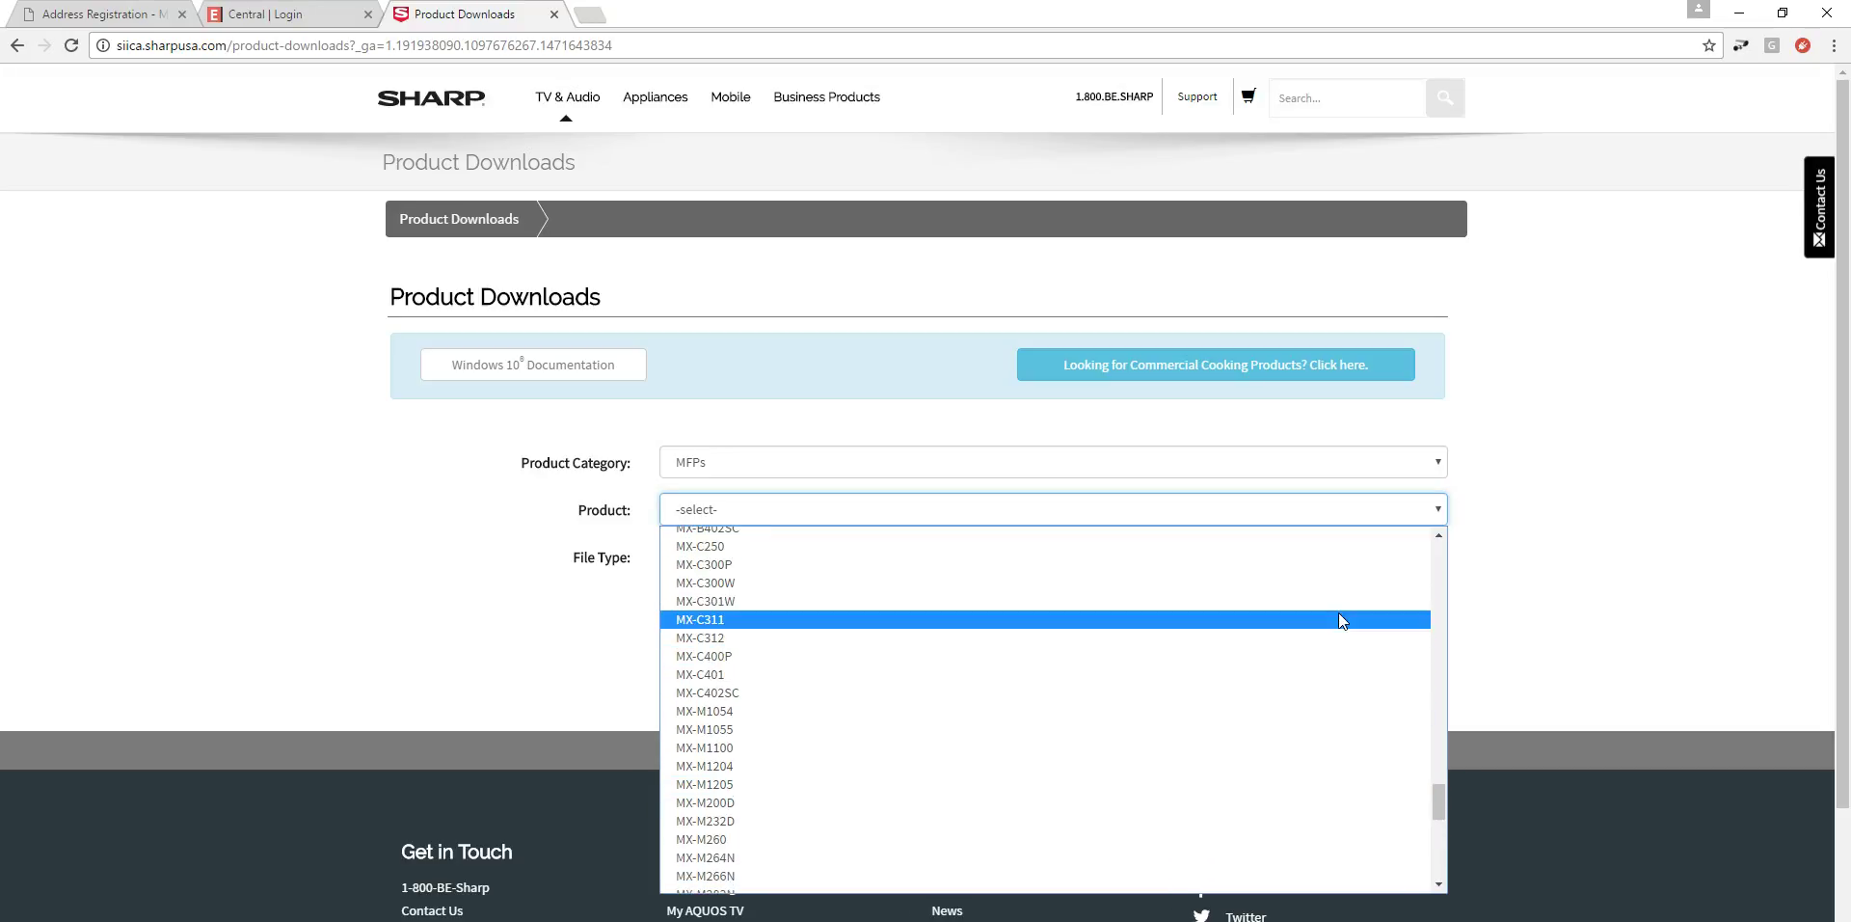
pyautogui.scroll(3, 1340, 620)
pyautogui.scroll(3, 1340, 619)
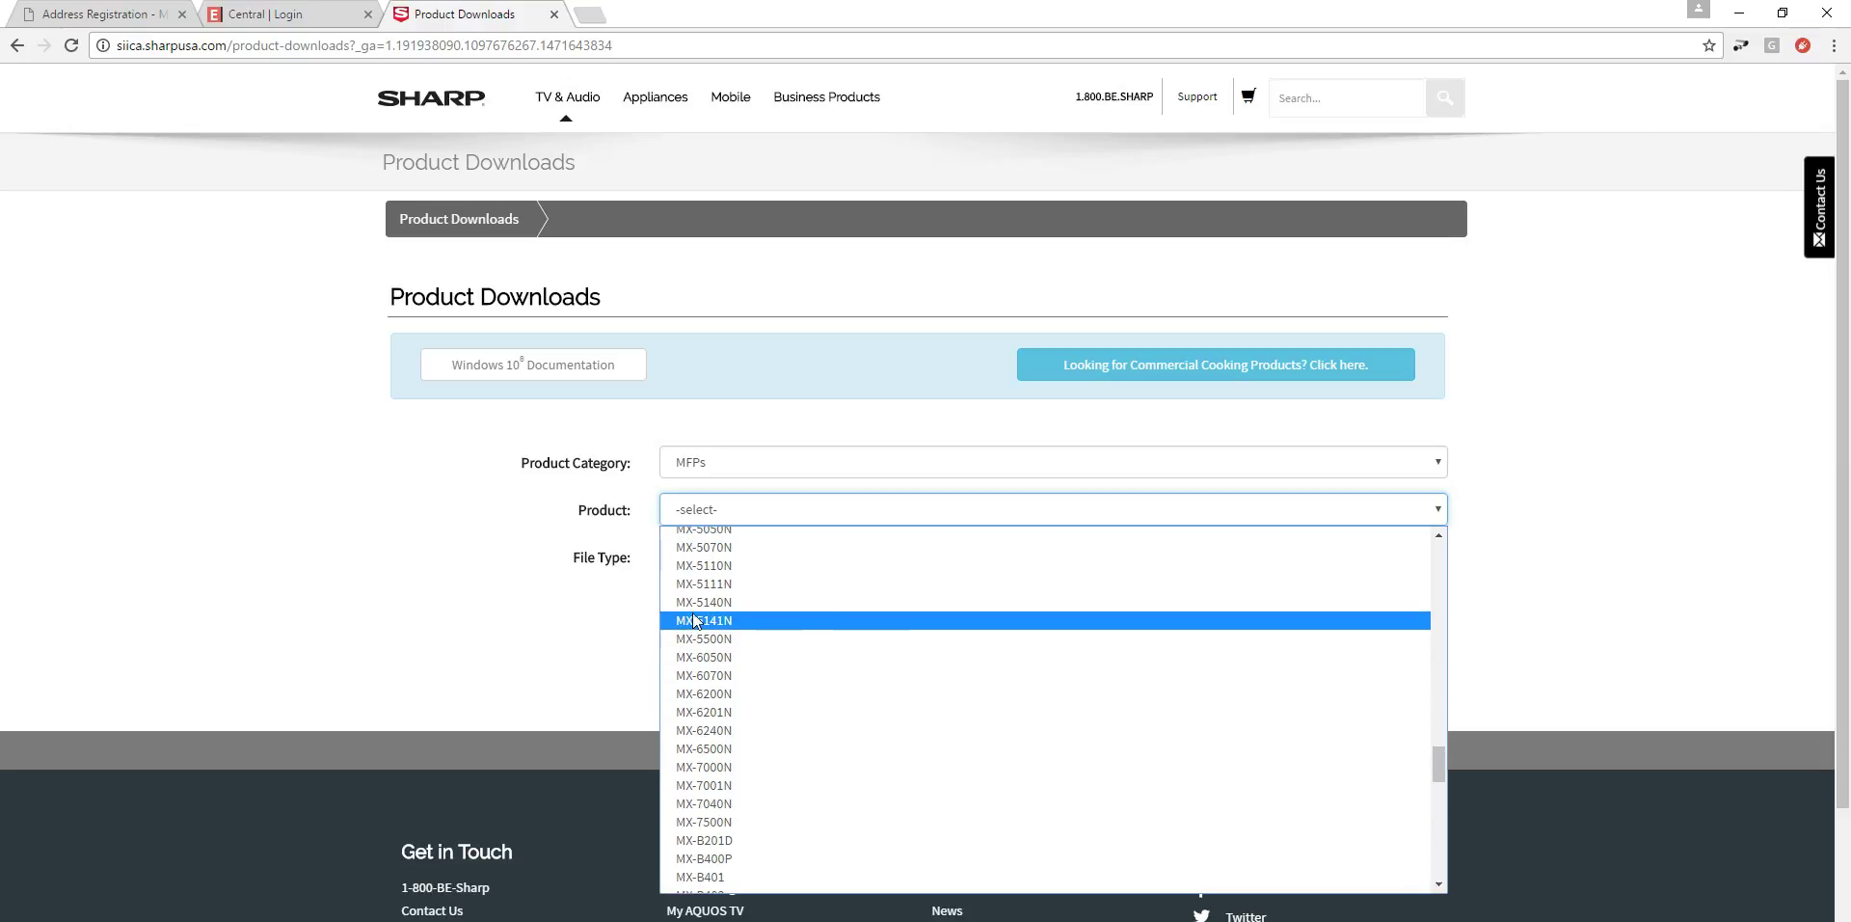
pyautogui.click(757, 621)
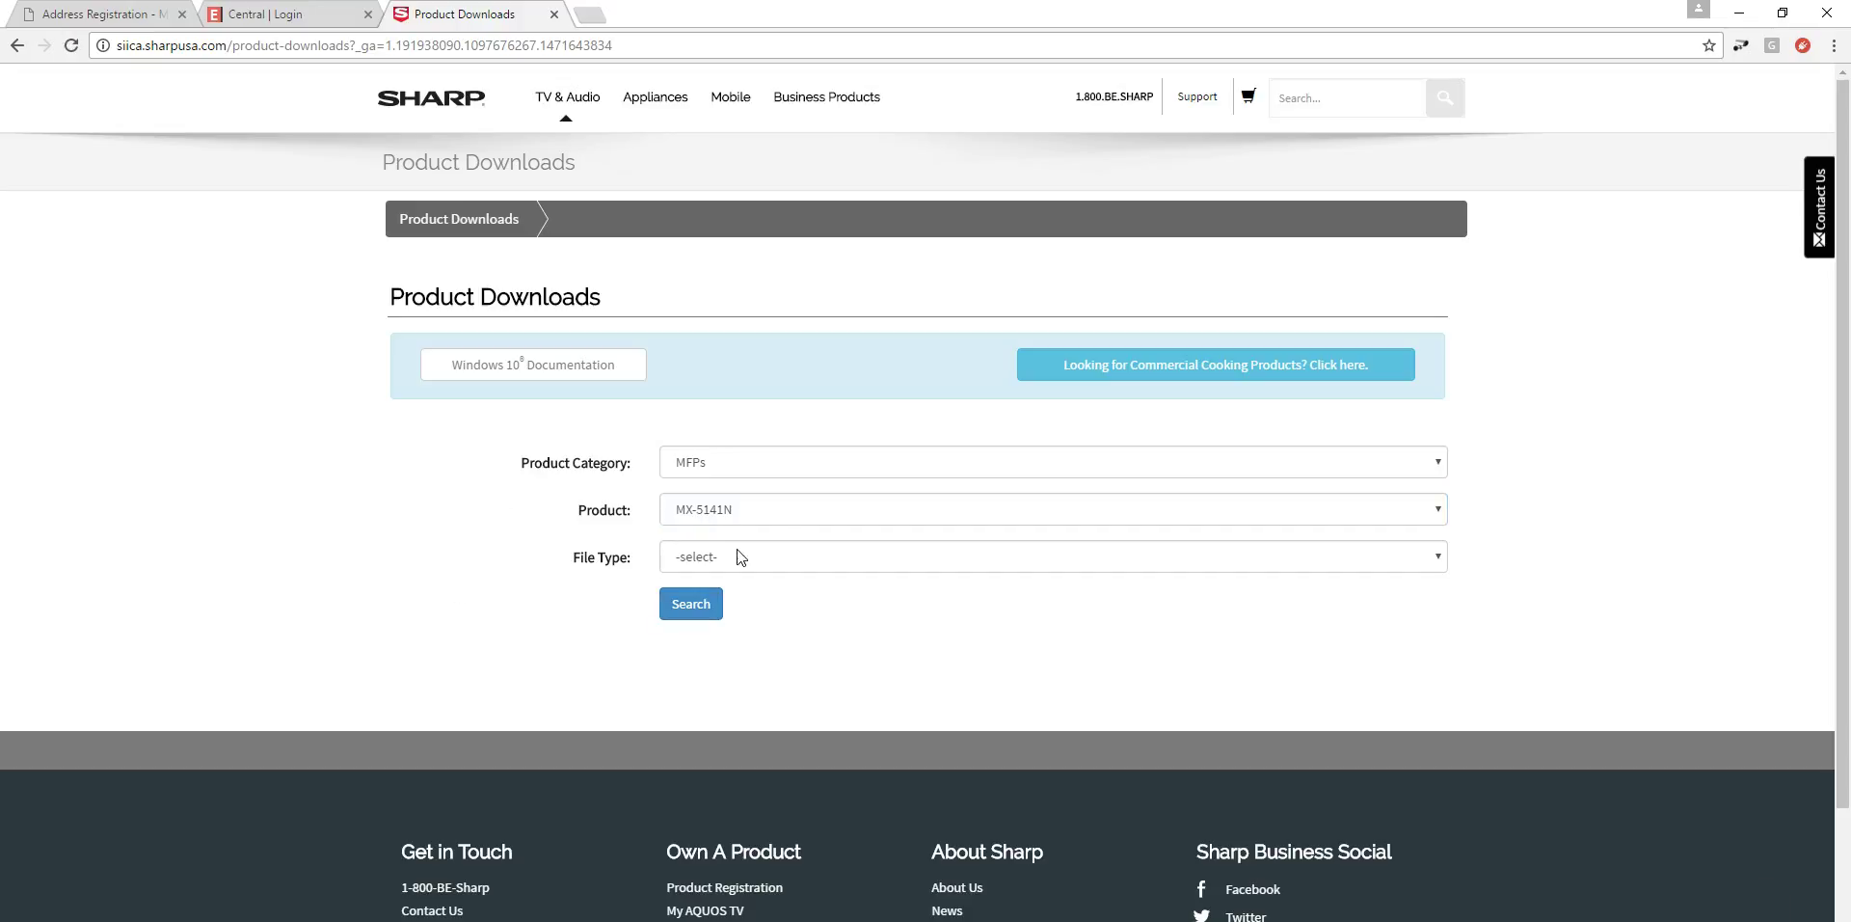
# Set the file type to Drivers and search for MX-5141N drivers
pyautogui.click(1440, 564)
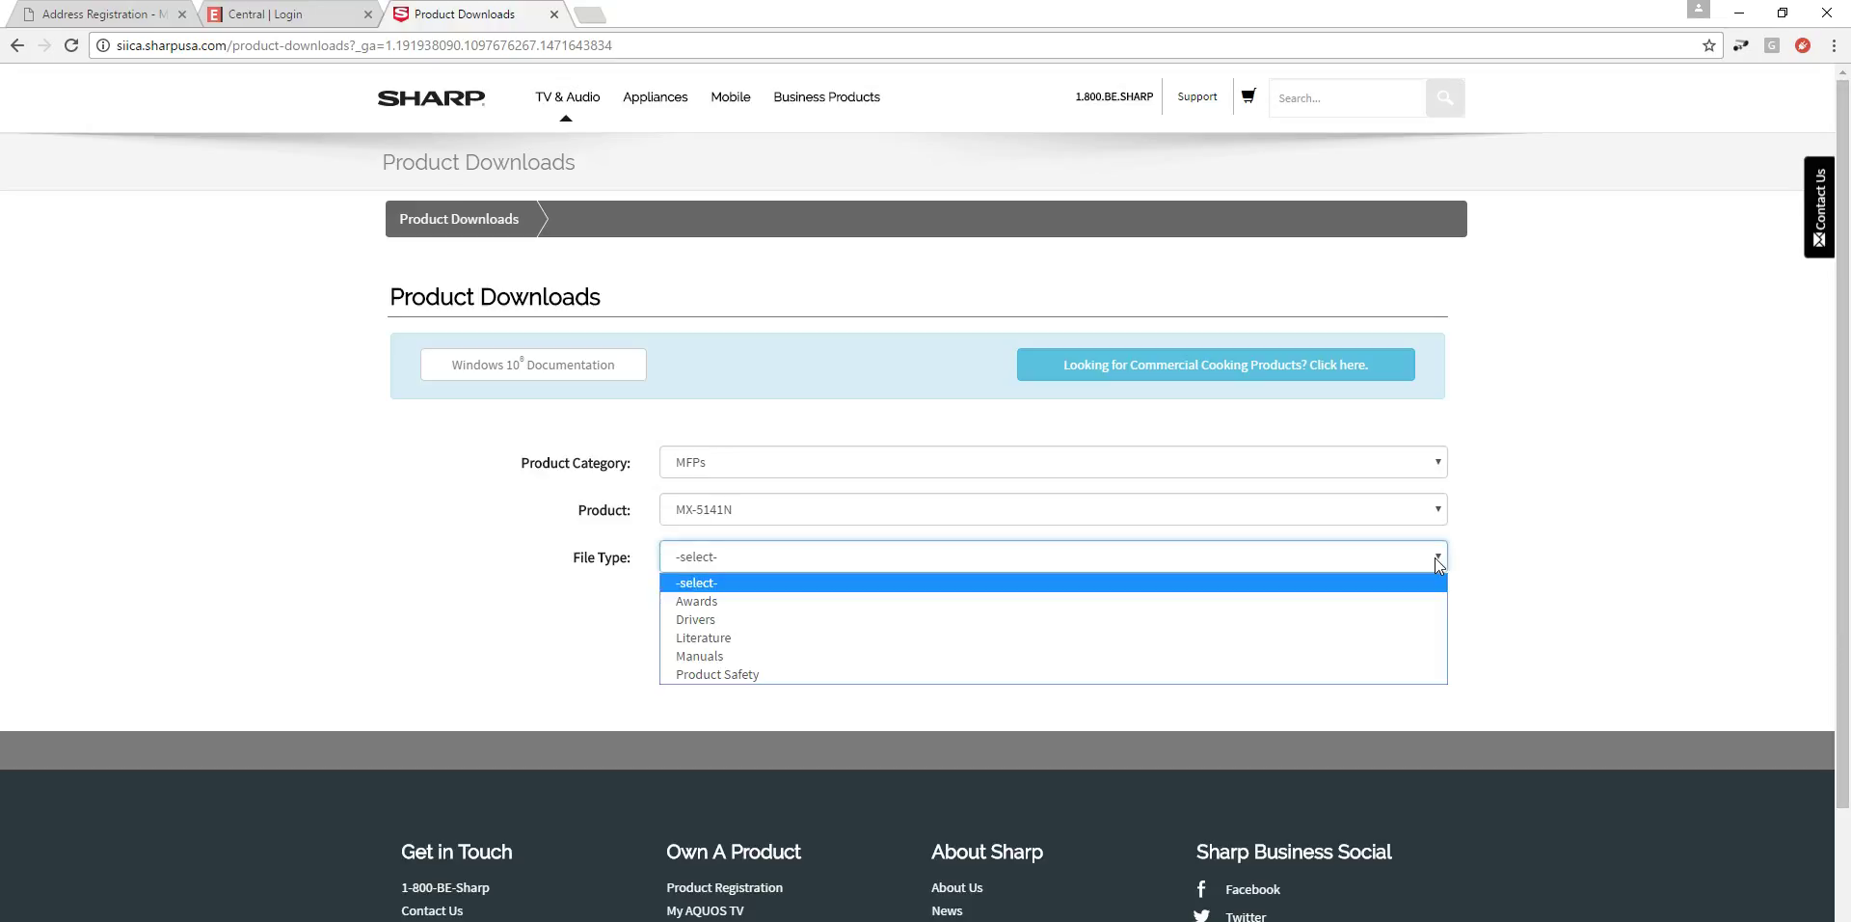
pyautogui.click(728, 621)
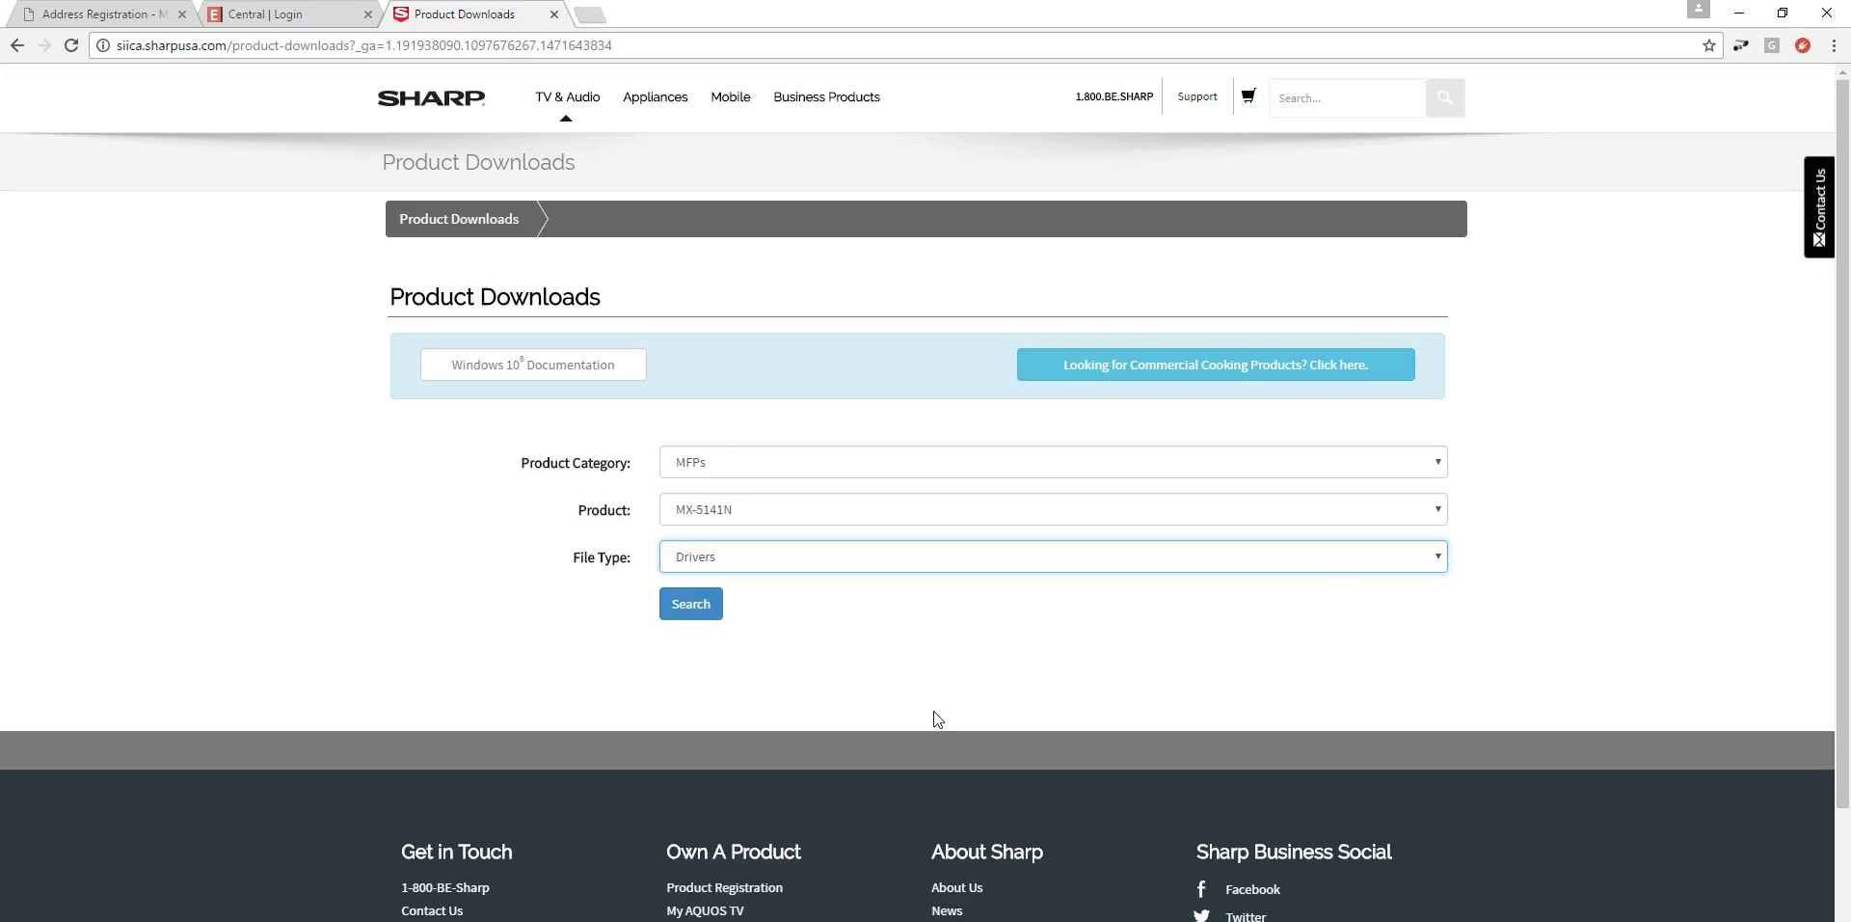
pyautogui.click(688, 604)
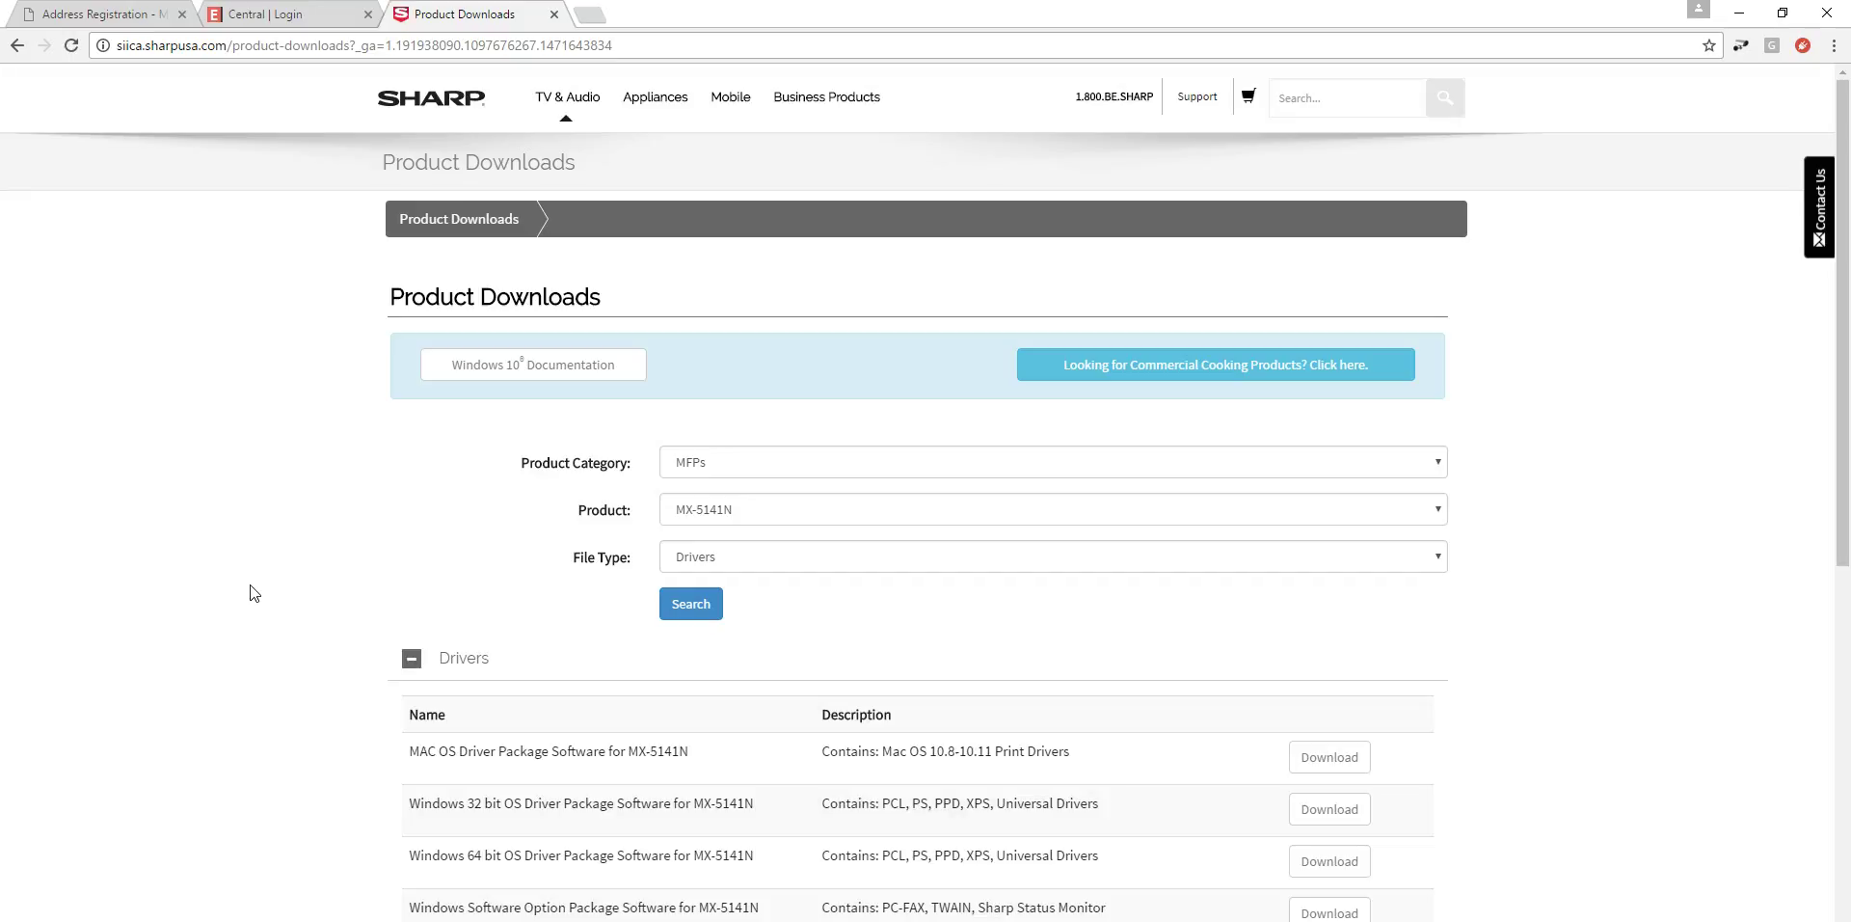
pyautogui.scroll(-4, 252, 592)
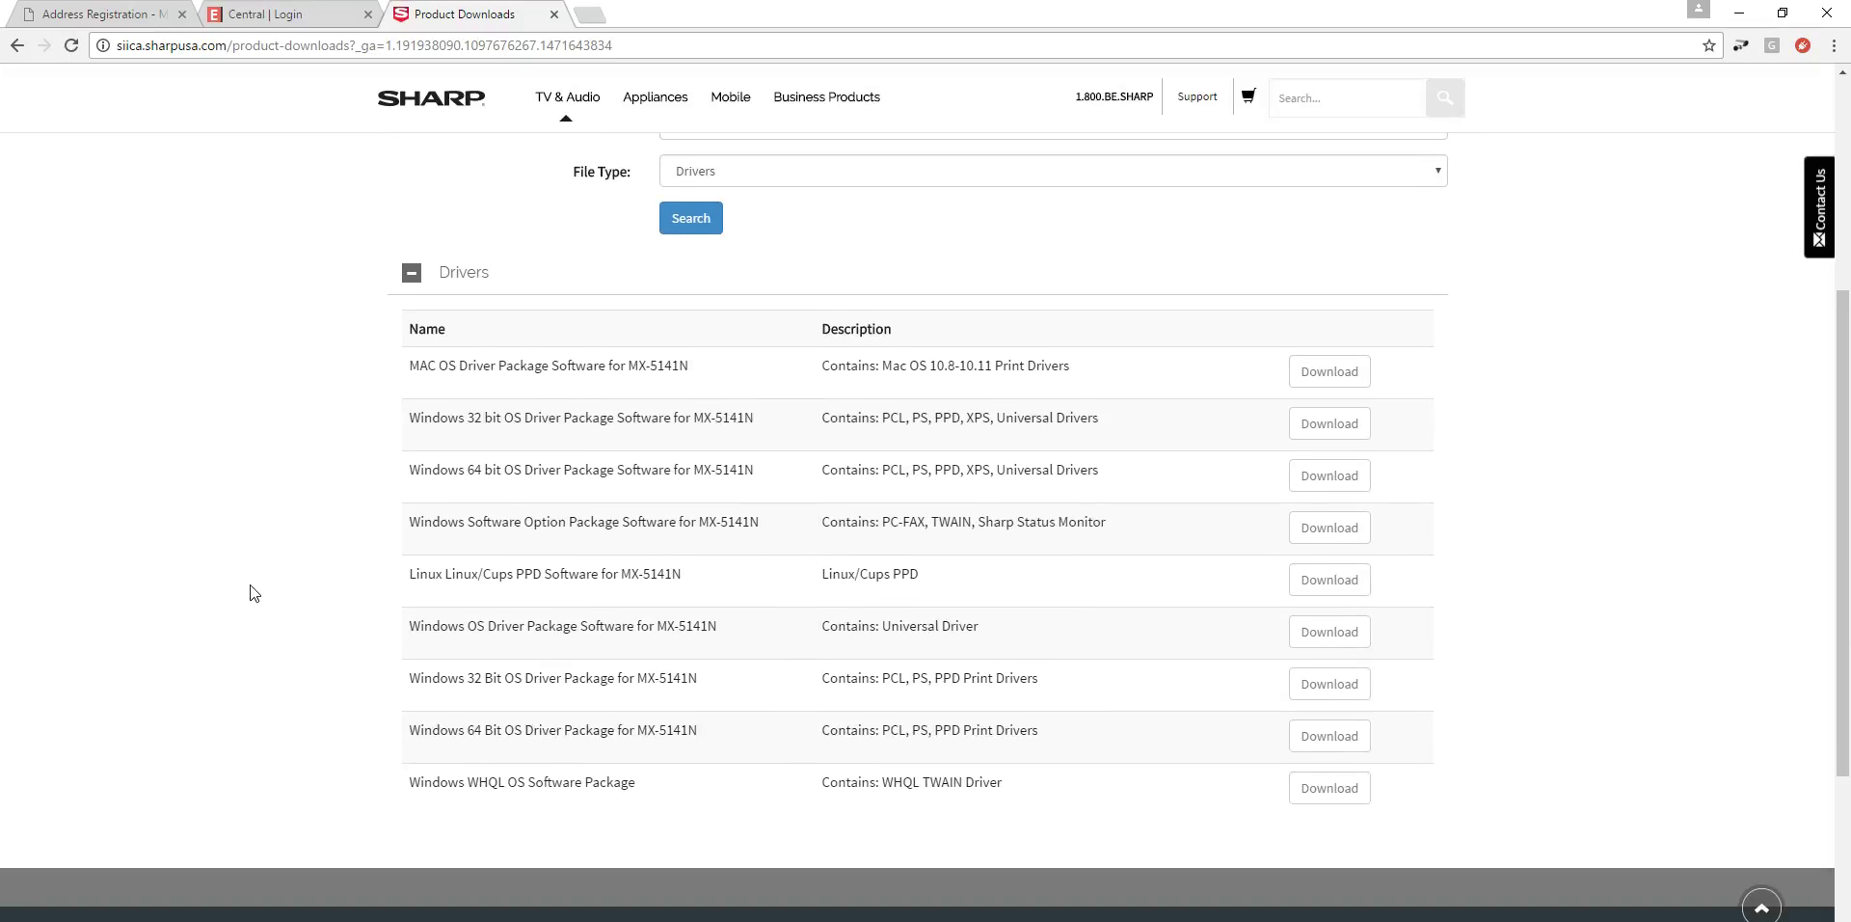
pyautogui.scroll(1, 252, 592)
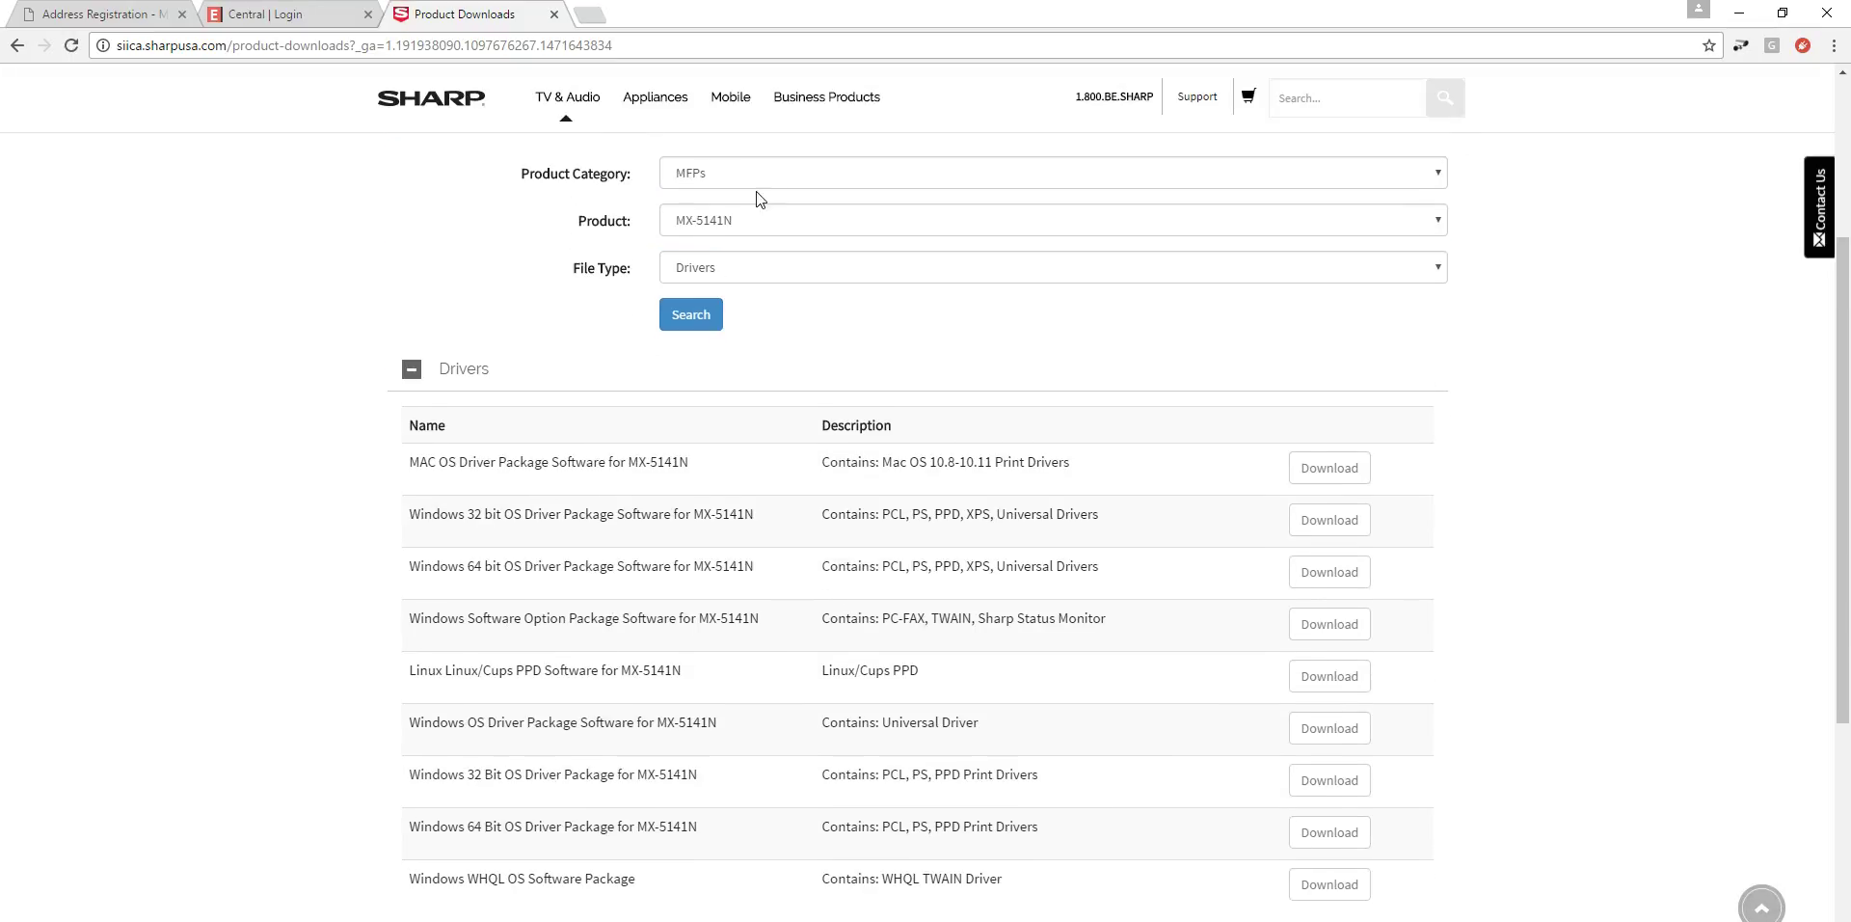
pyautogui.scroll(-2, 356, 649)
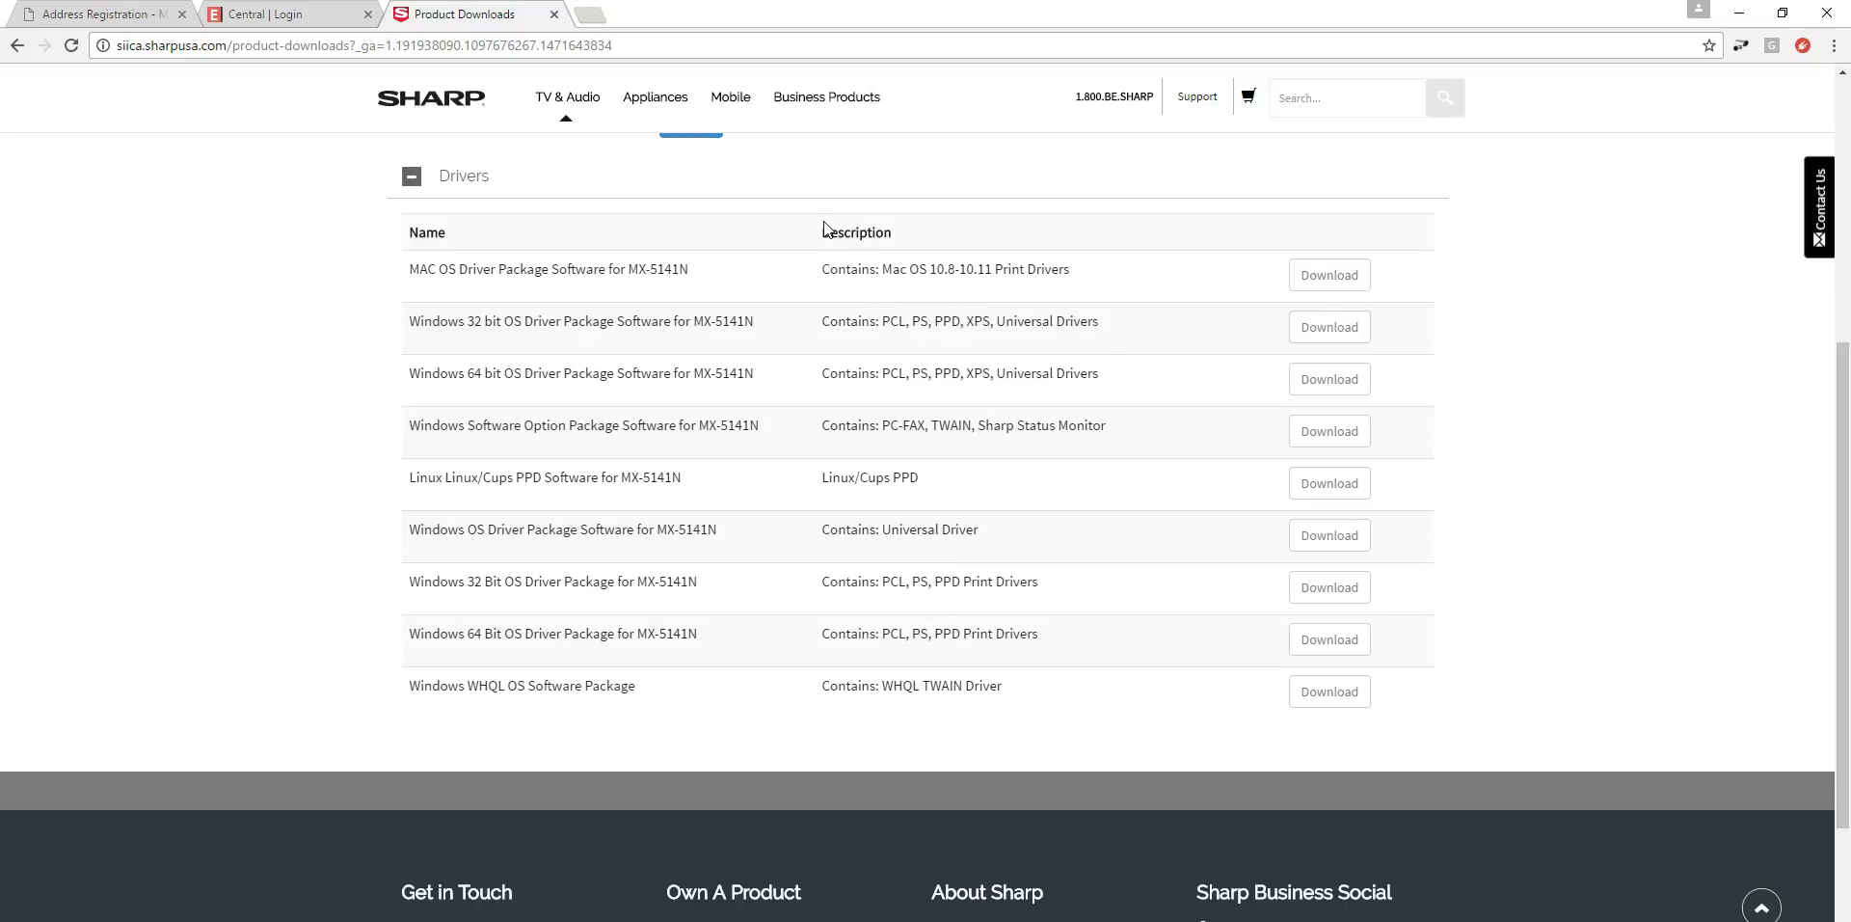
pyautogui.moveTo(997, 321); pyautogui.dragTo(1099, 322)
pyautogui.moveTo(997, 374); pyautogui.dragTo(1116, 381)
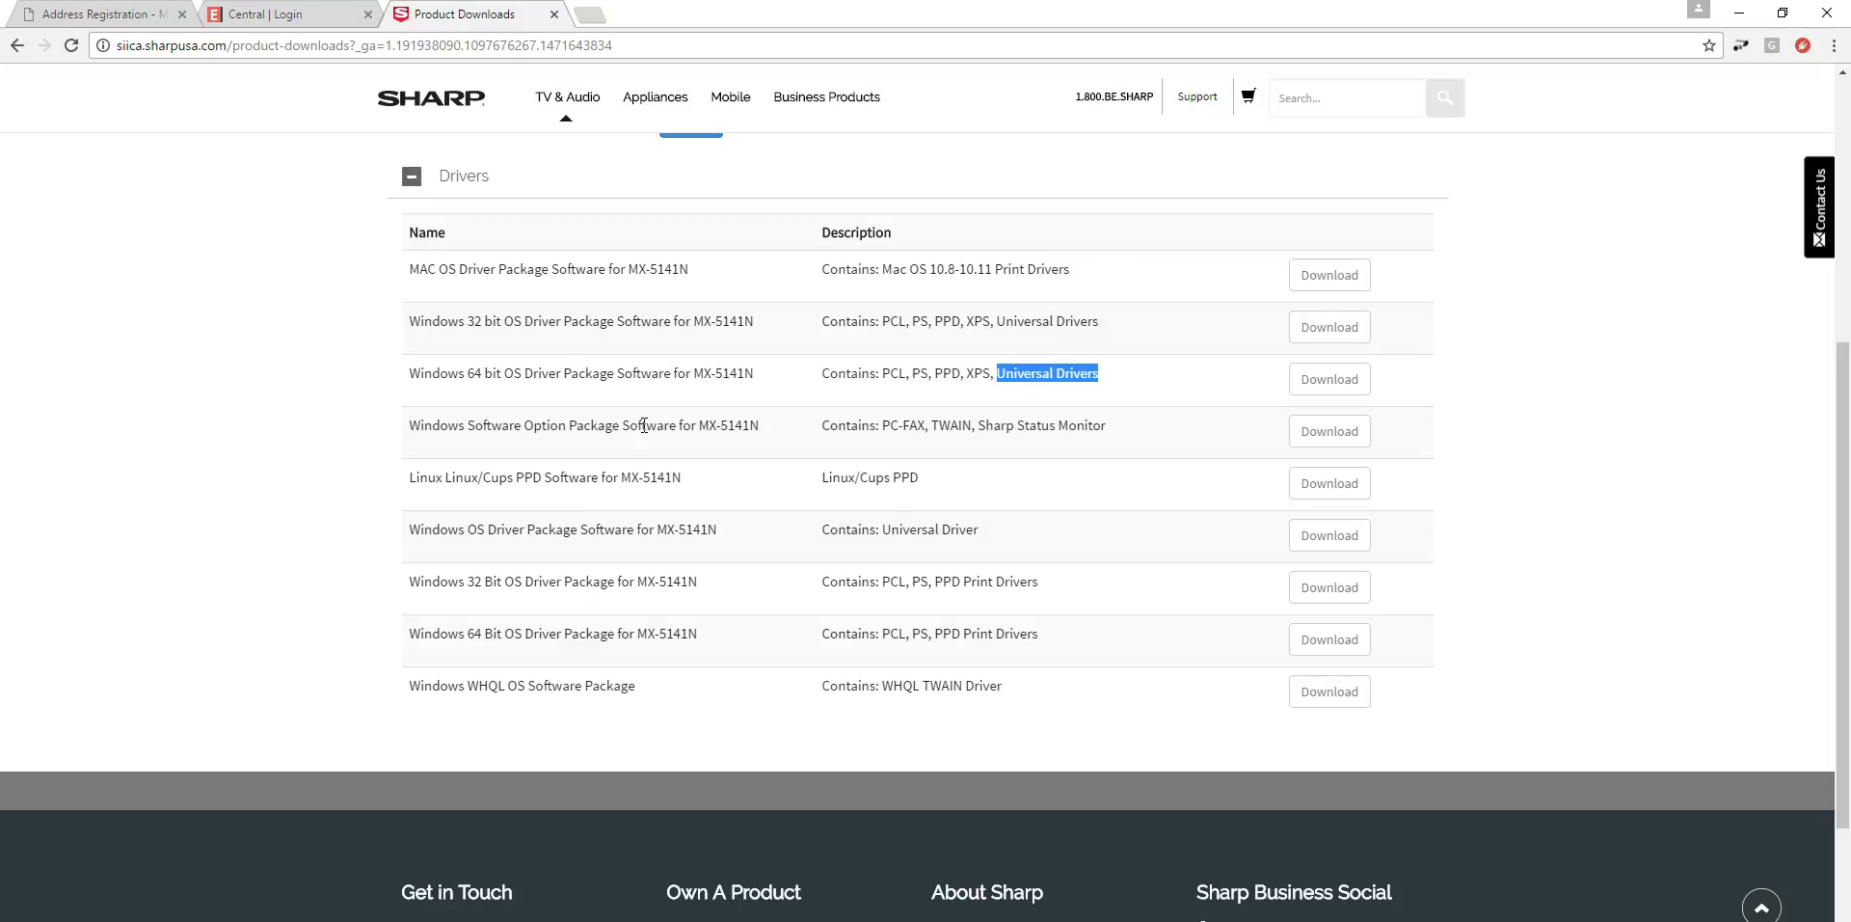
pyautogui.click(1048, 323)
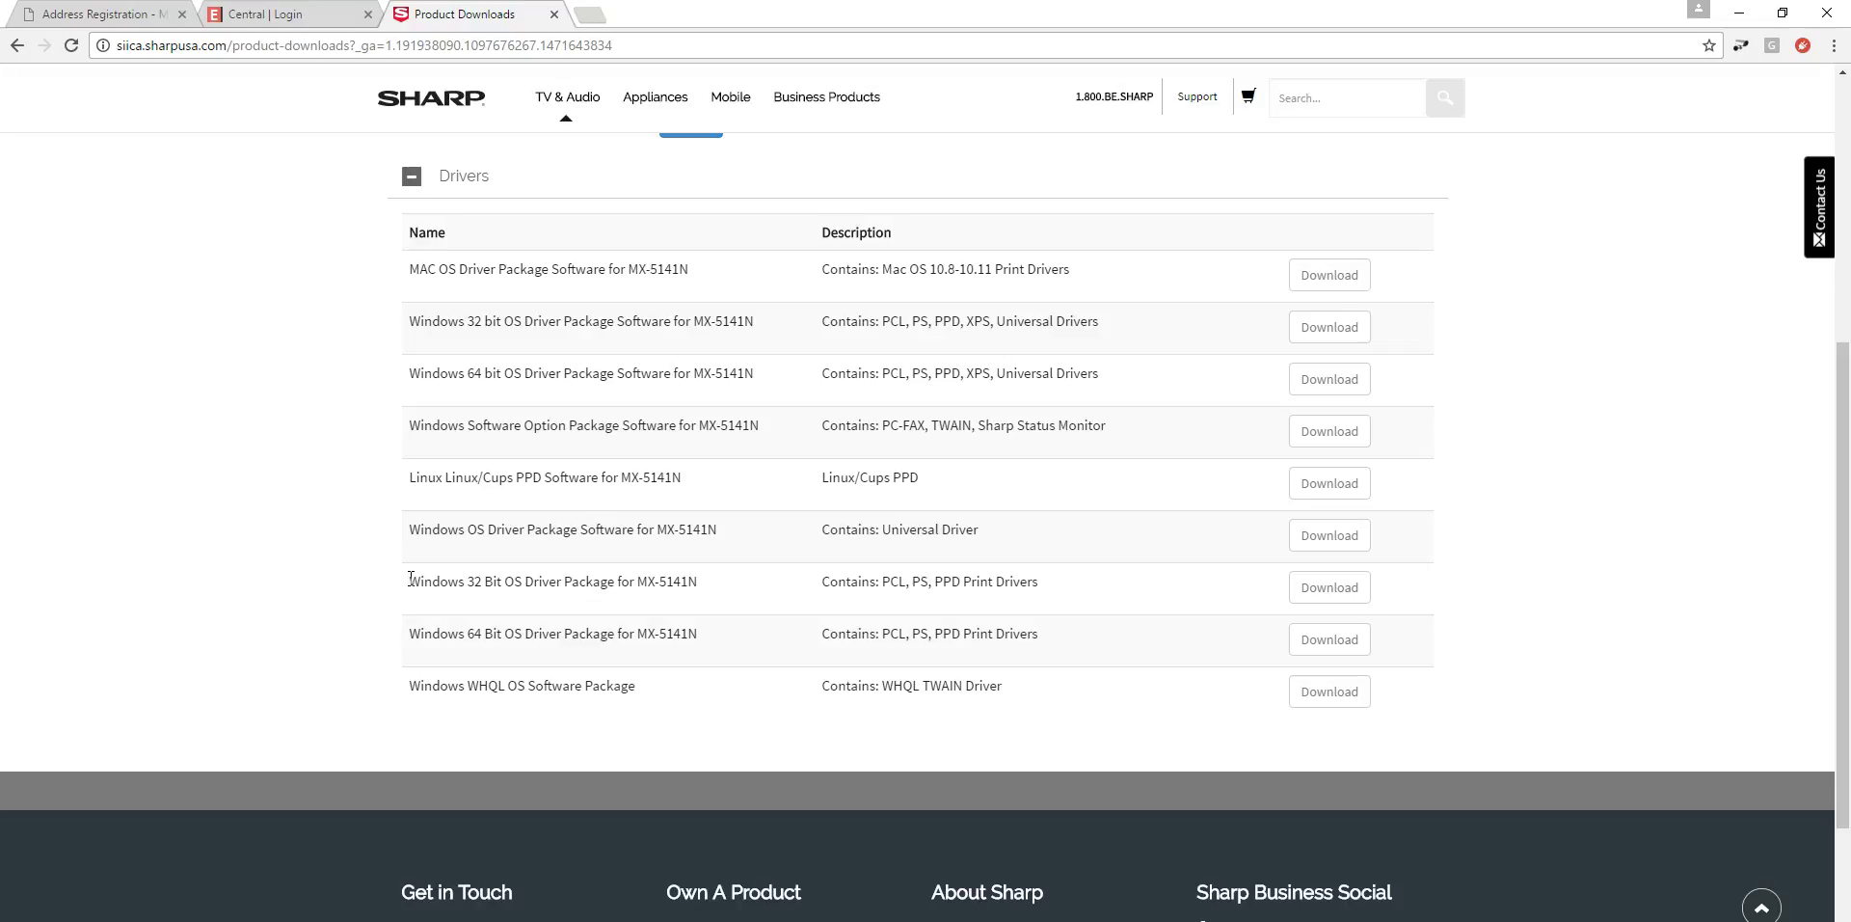
pyautogui.moveTo(415, 613); pyautogui.dragTo(1044, 712)
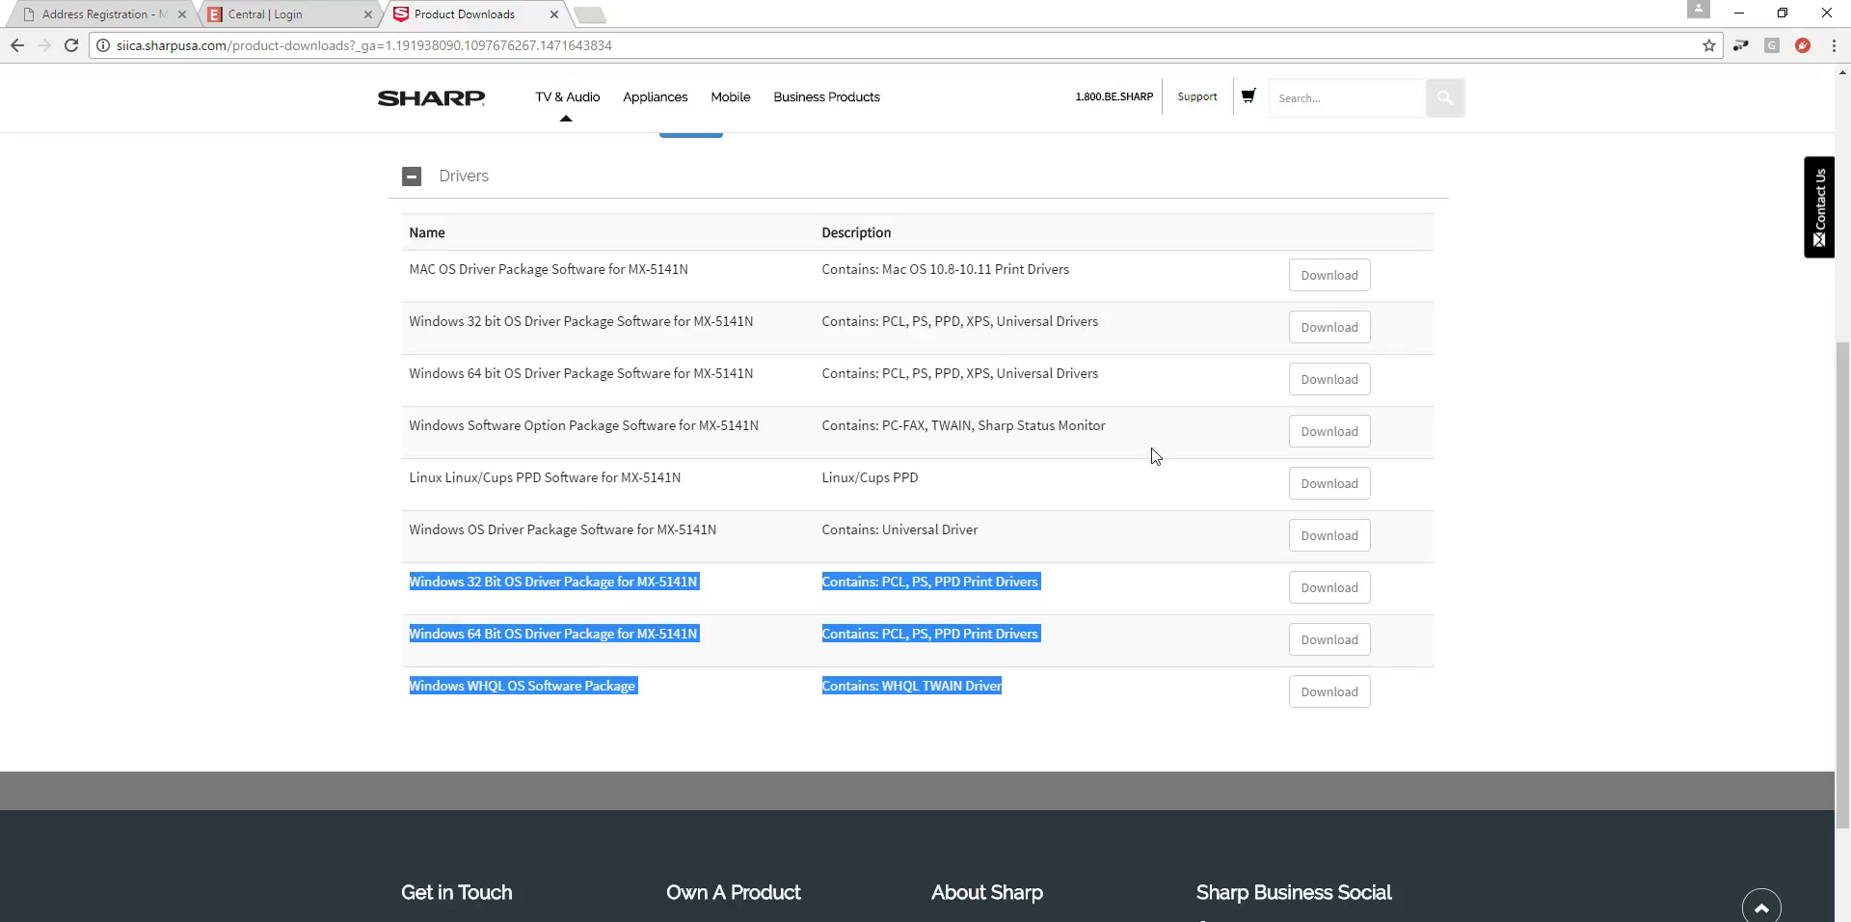
pyautogui.click(1129, 610)
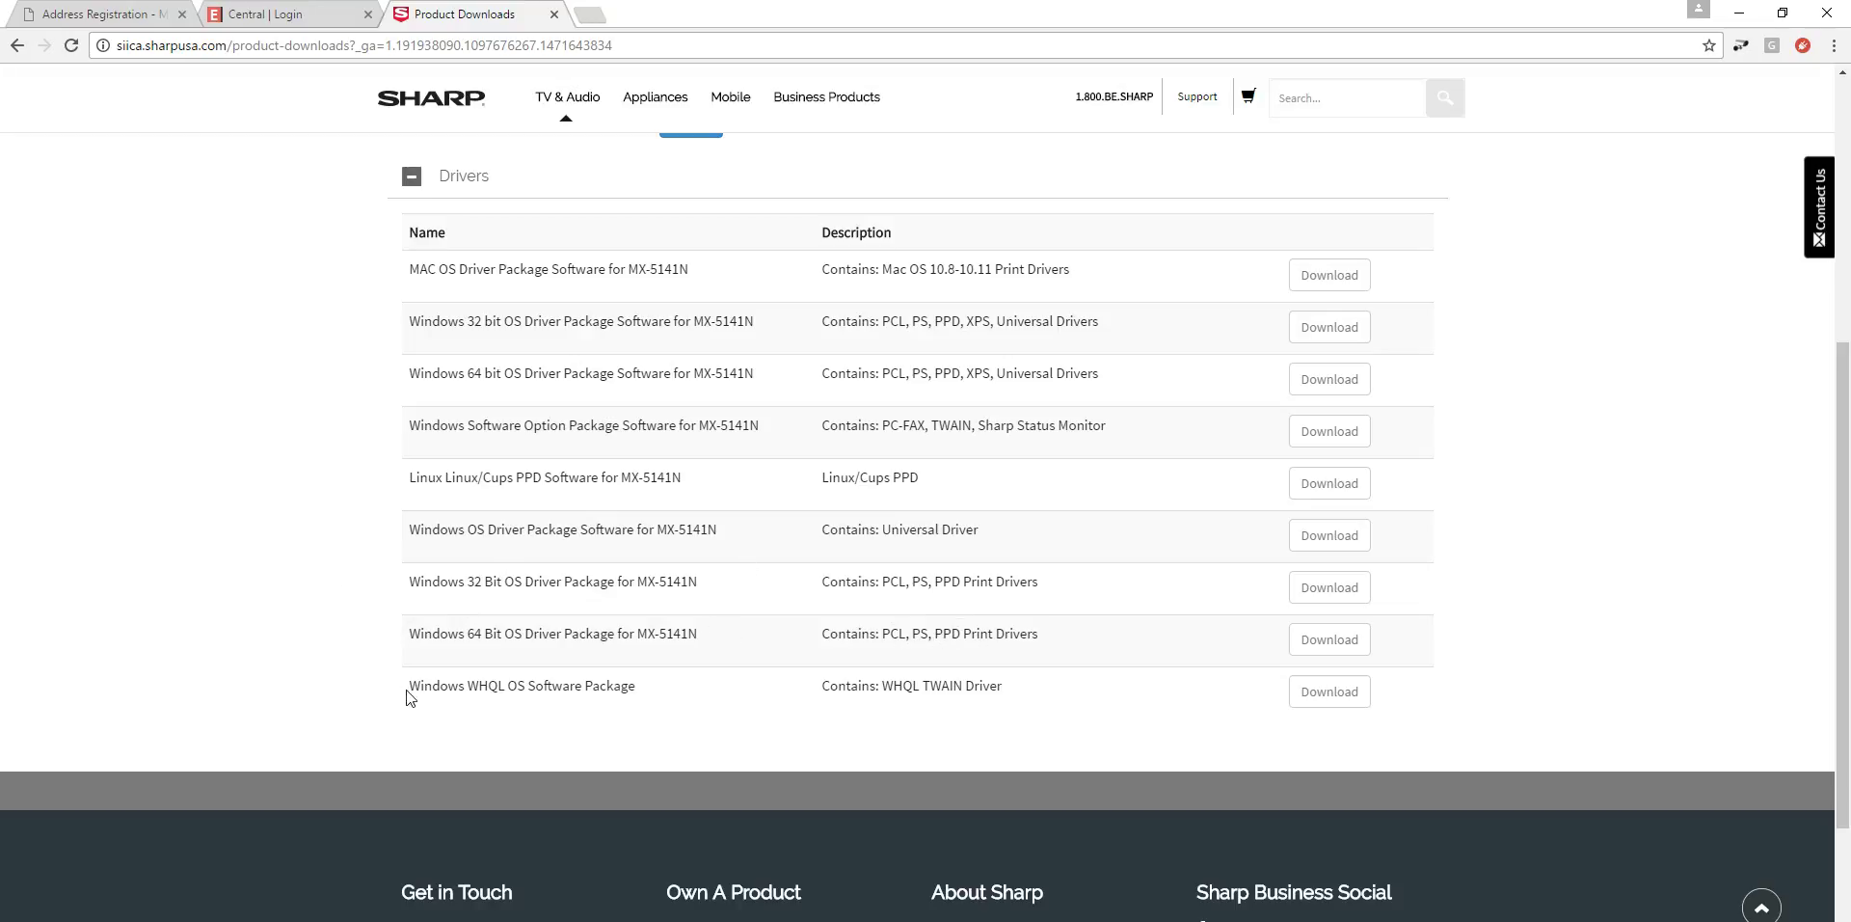
pyautogui.moveTo(470, 685); pyautogui.dragTo(506, 685)
pyautogui.click(872, 682)
pyautogui.moveTo(894, 687); pyautogui.dragTo(1003, 694)
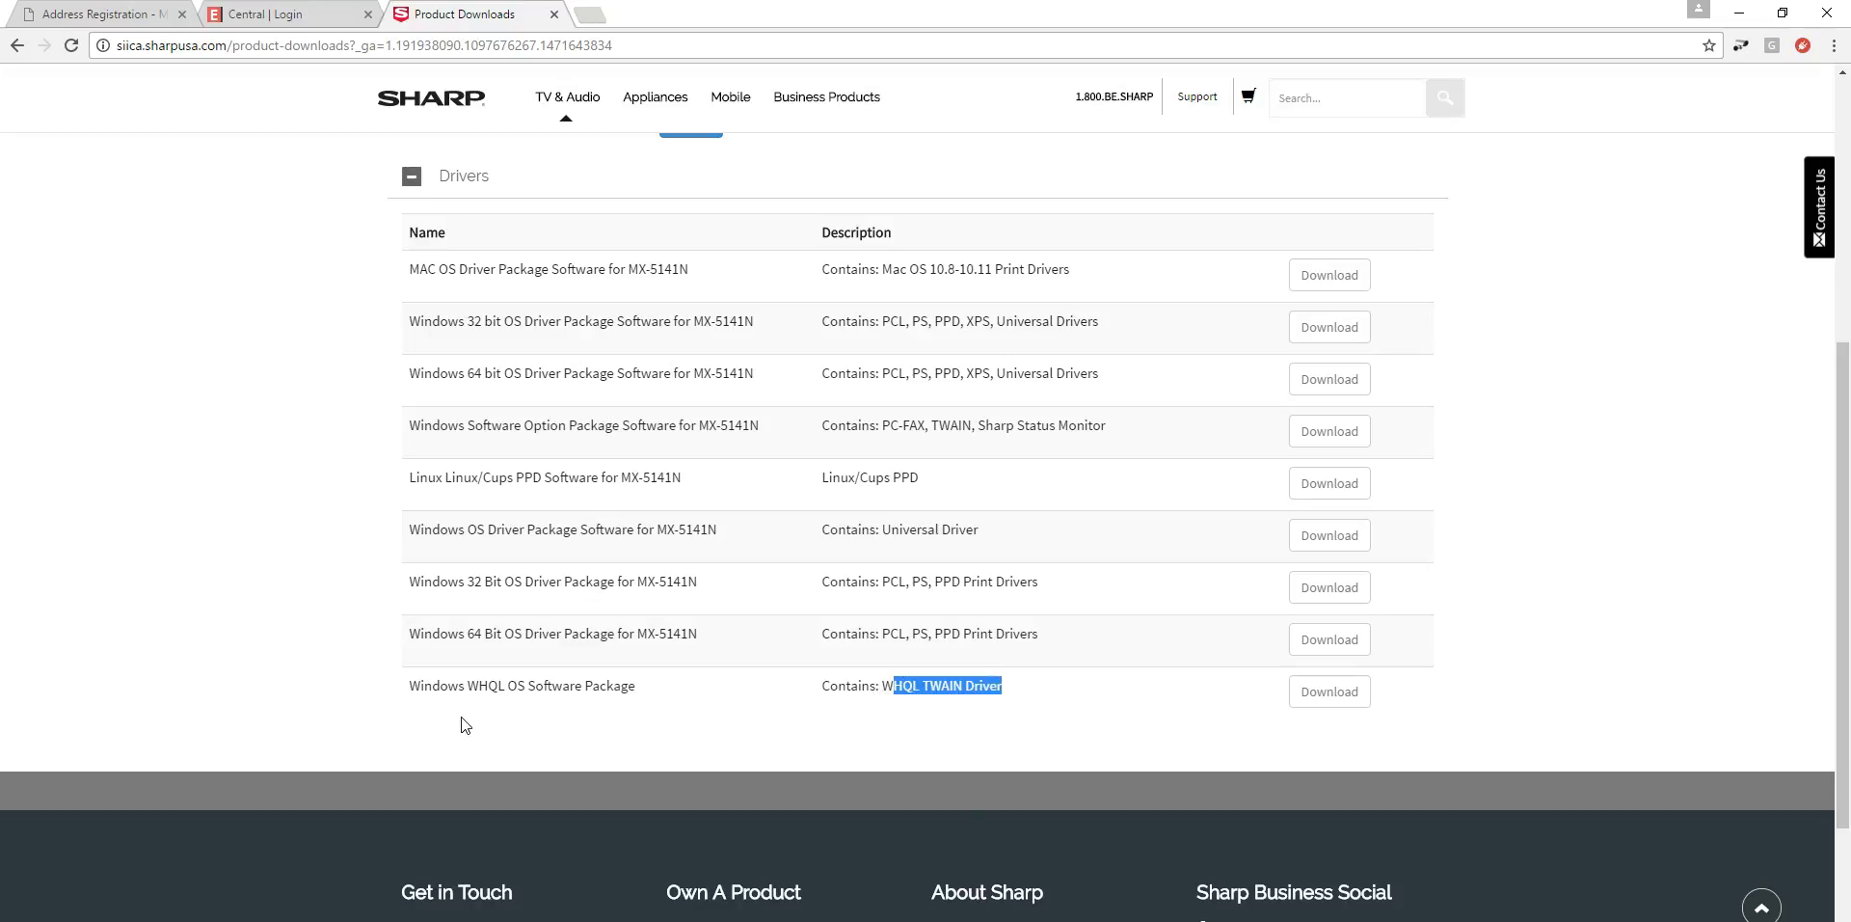
pyautogui.click(923, 651)
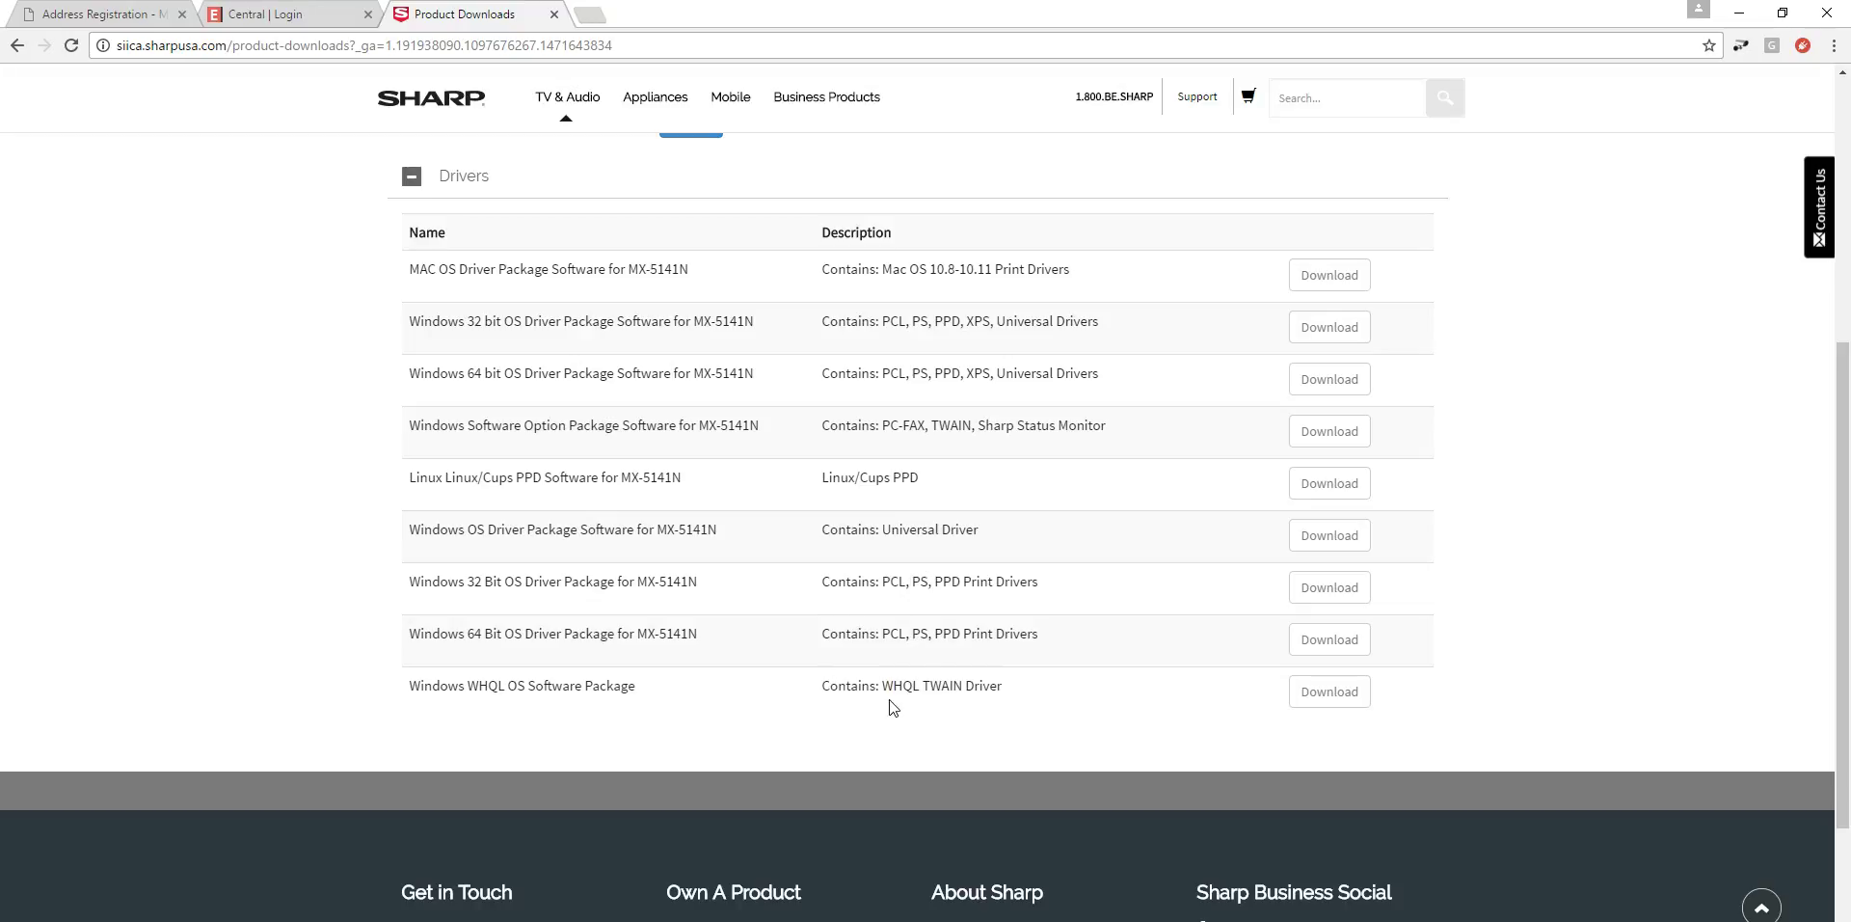
pyautogui.moveTo(882, 684); pyautogui.dragTo(1010, 684)
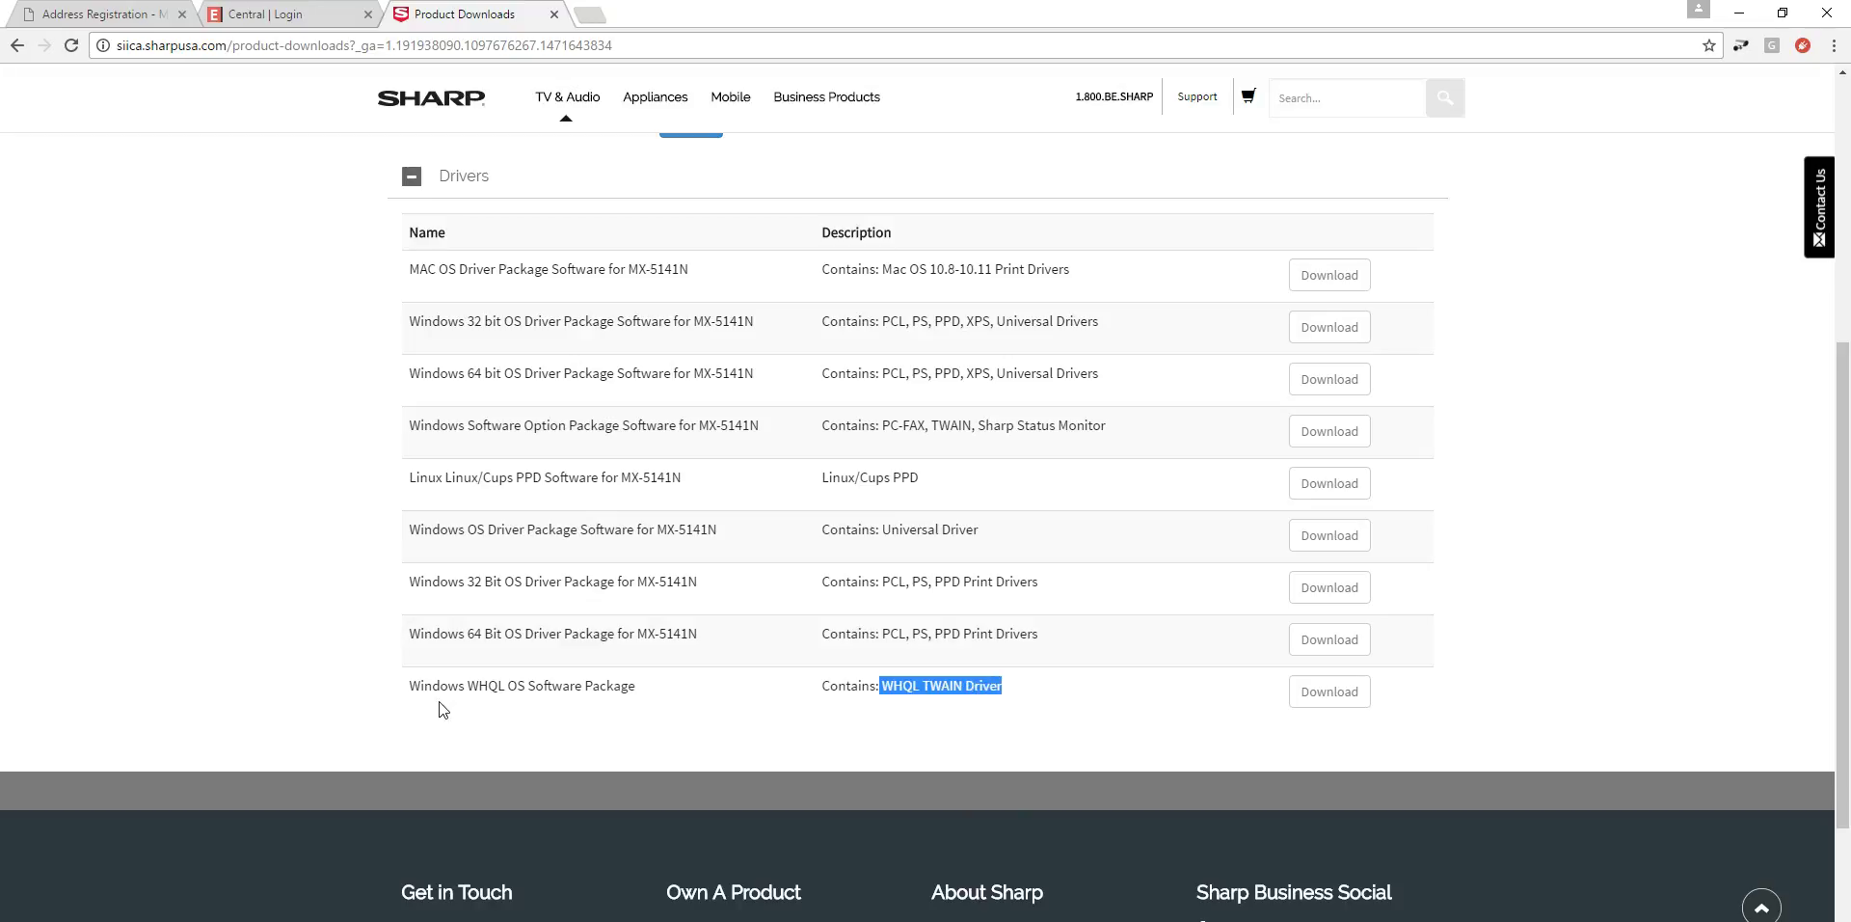
pyautogui.moveTo(467, 687); pyautogui.dragTo(504, 686)
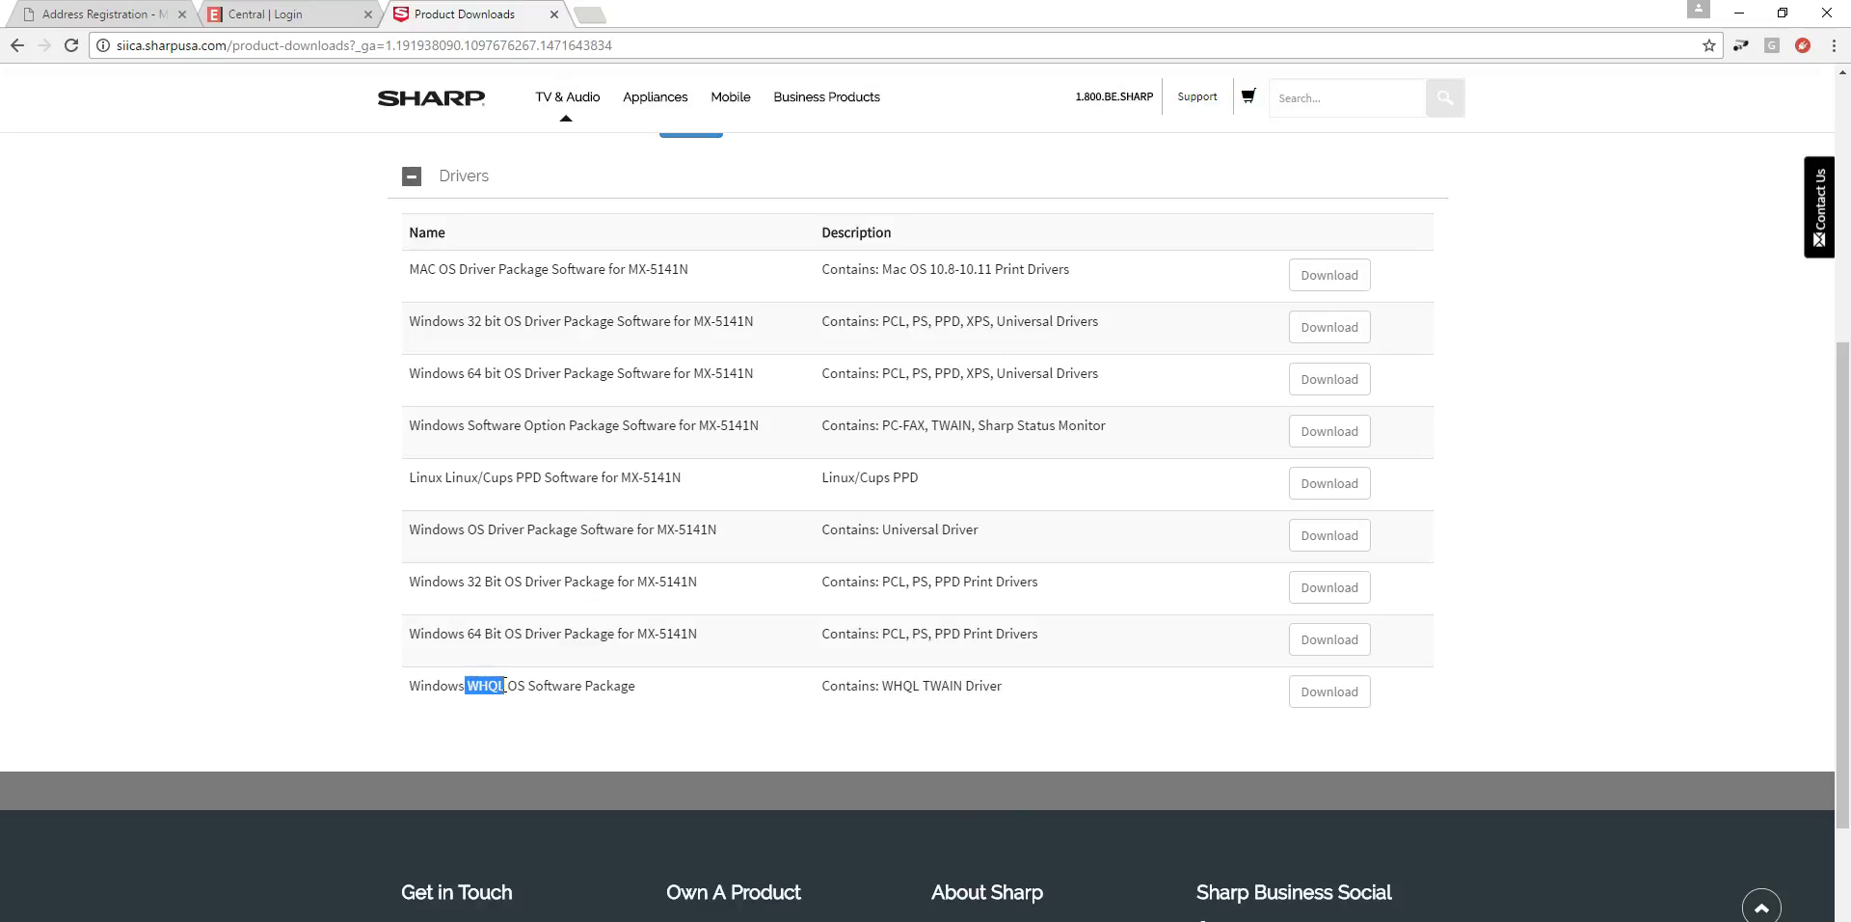
pyautogui.click(485, 721)
pyautogui.moveTo(466, 685); pyautogui.dragTo(505, 686)
pyautogui.click(305, 591)
pyautogui.moveTo(482, 582); pyautogui.dragTo(484, 644)
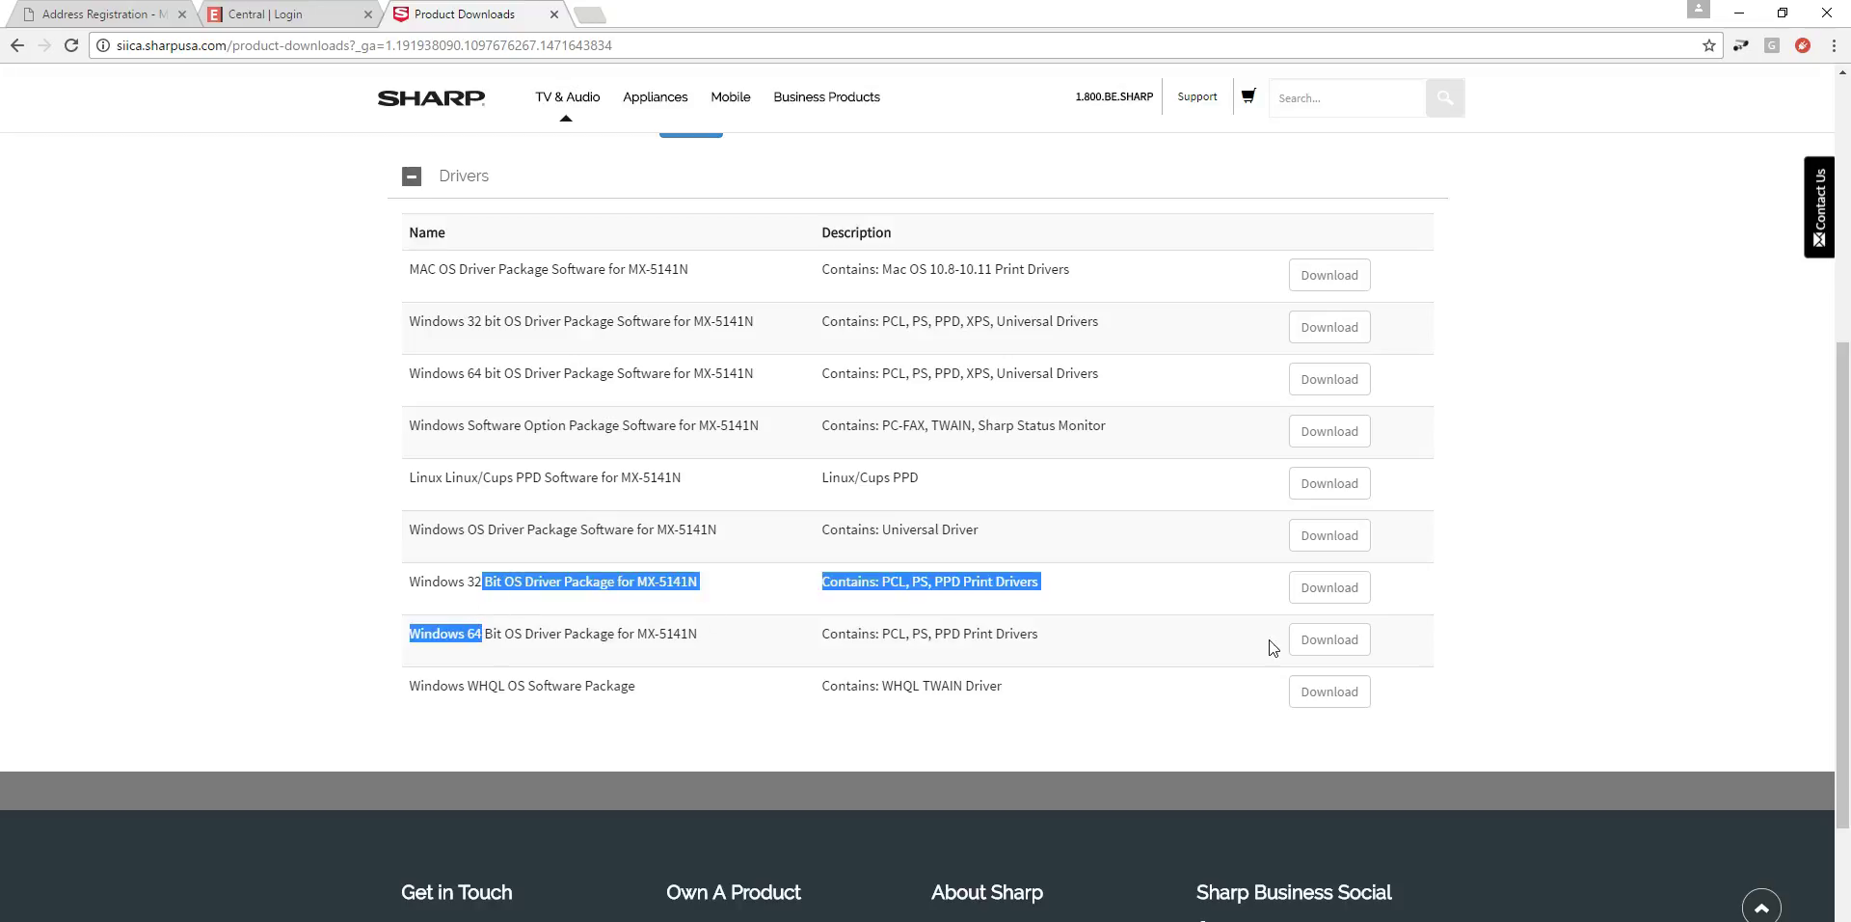
pyautogui.click(1492, 583)
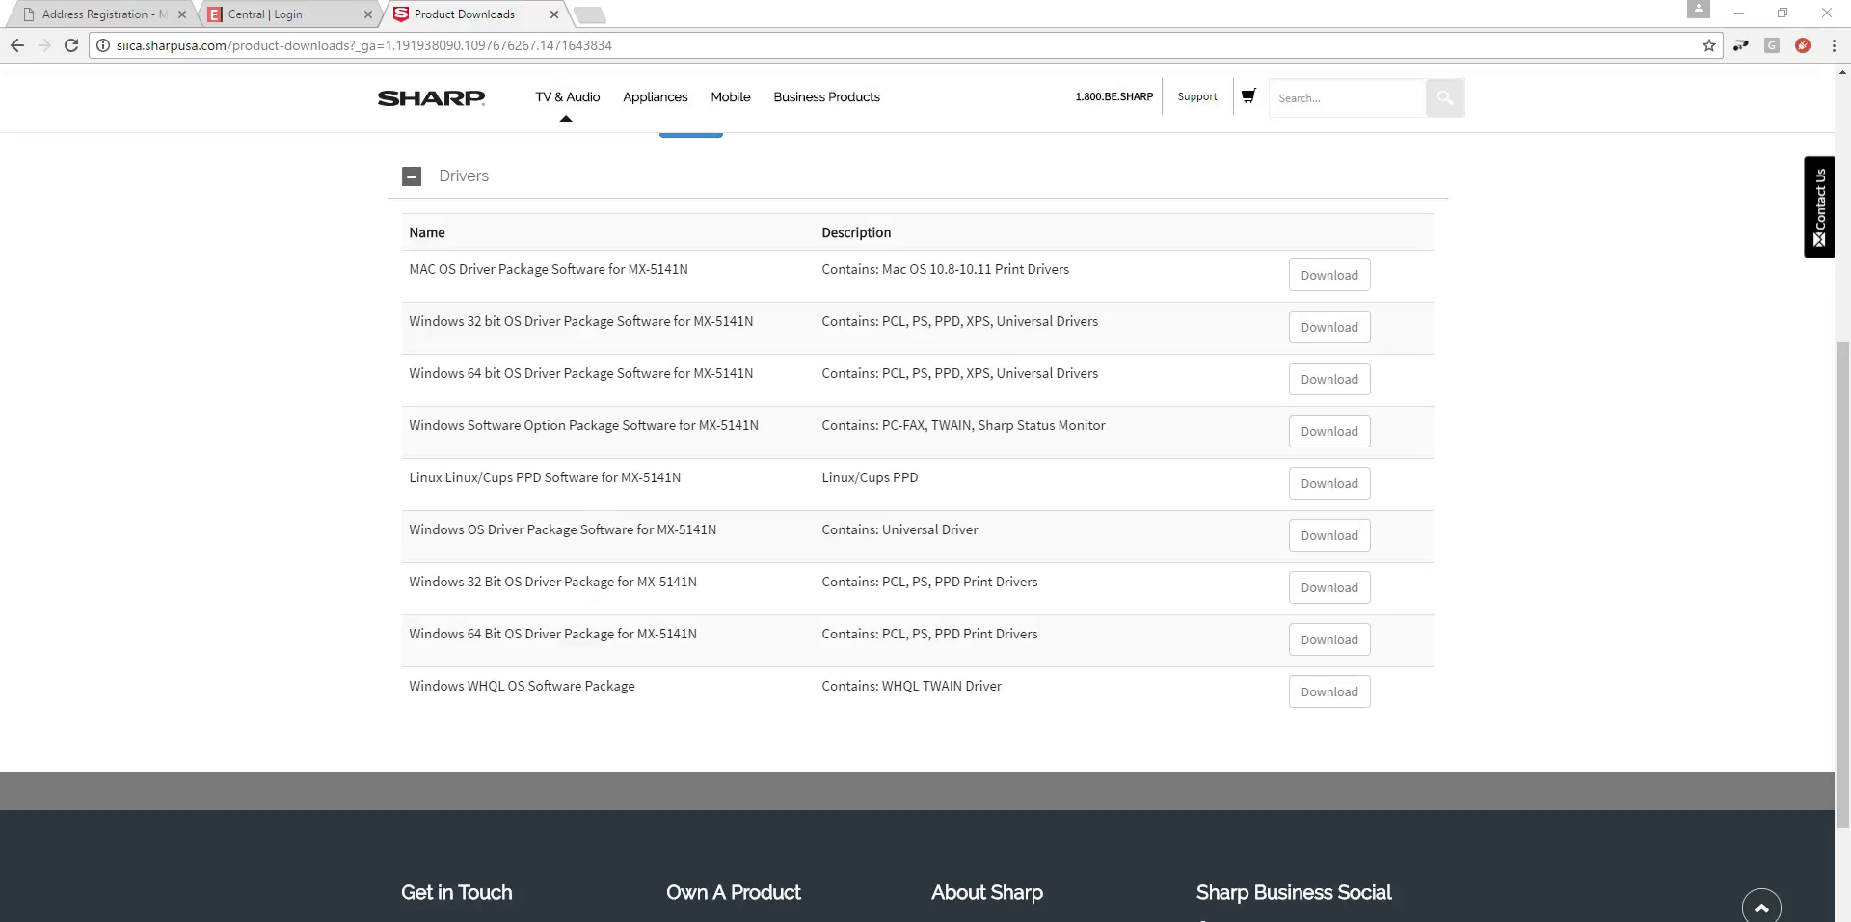
# Check in Control Panel's System page that Windows 10 Pro is 64-bit, then close it
pyautogui.press('super')
pyautogui.press('super+x')
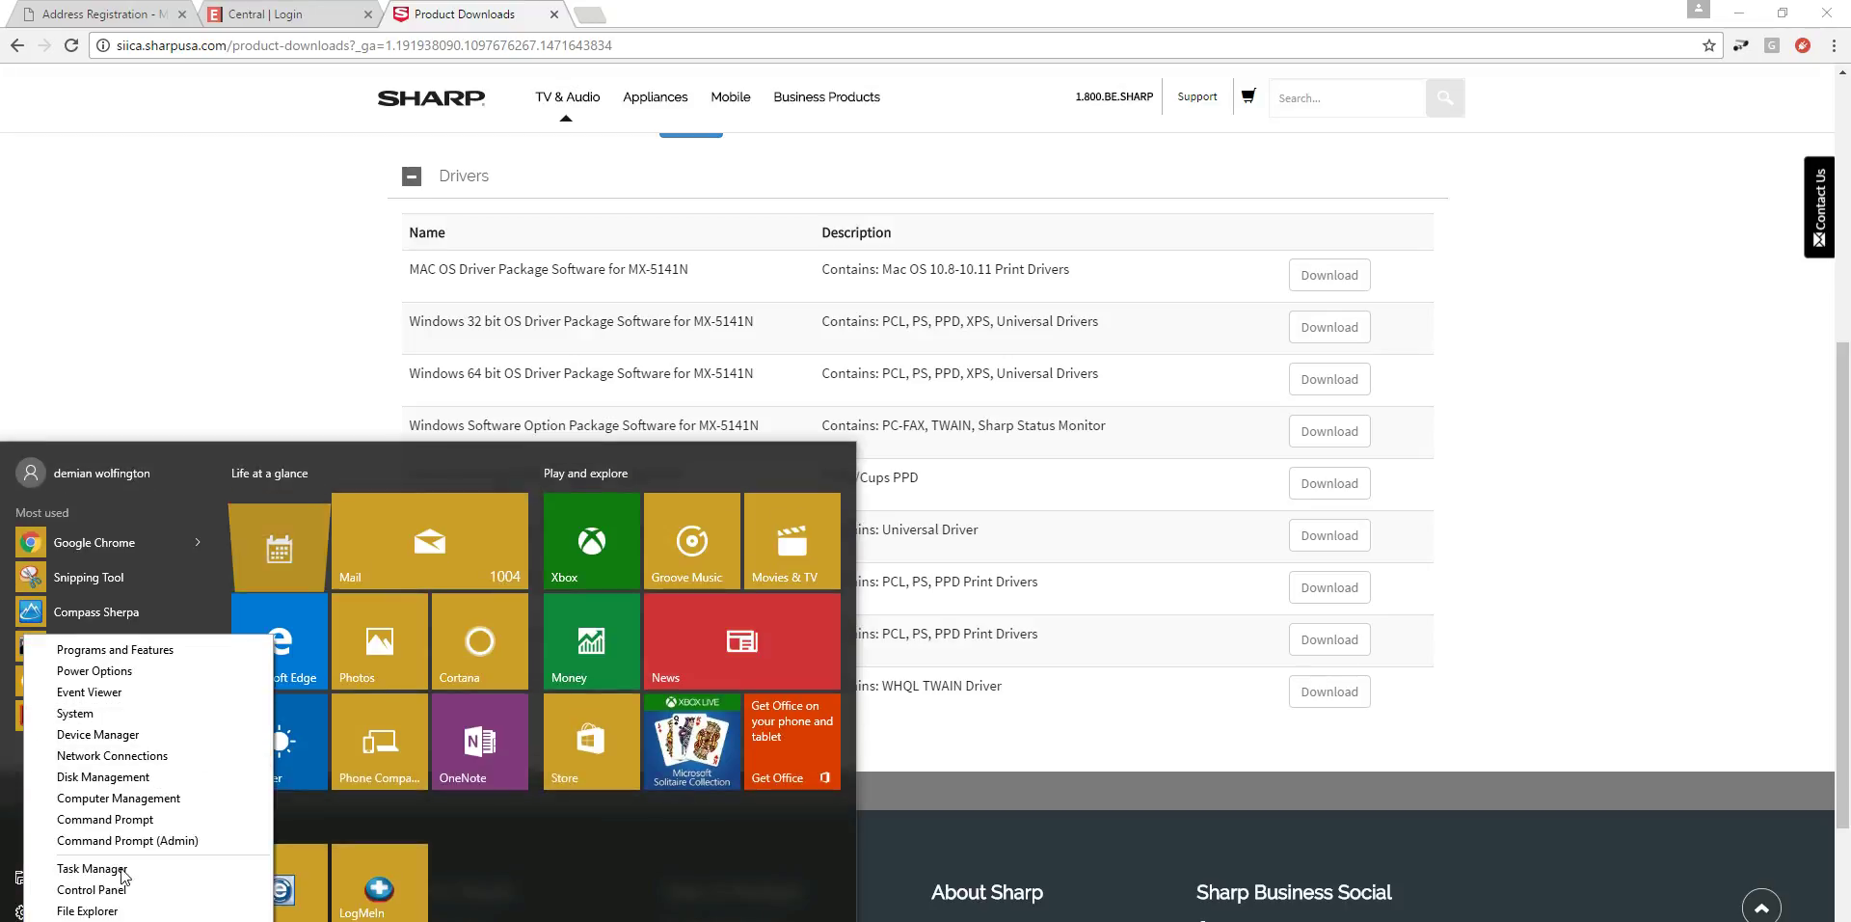
pyautogui.click(108, 889)
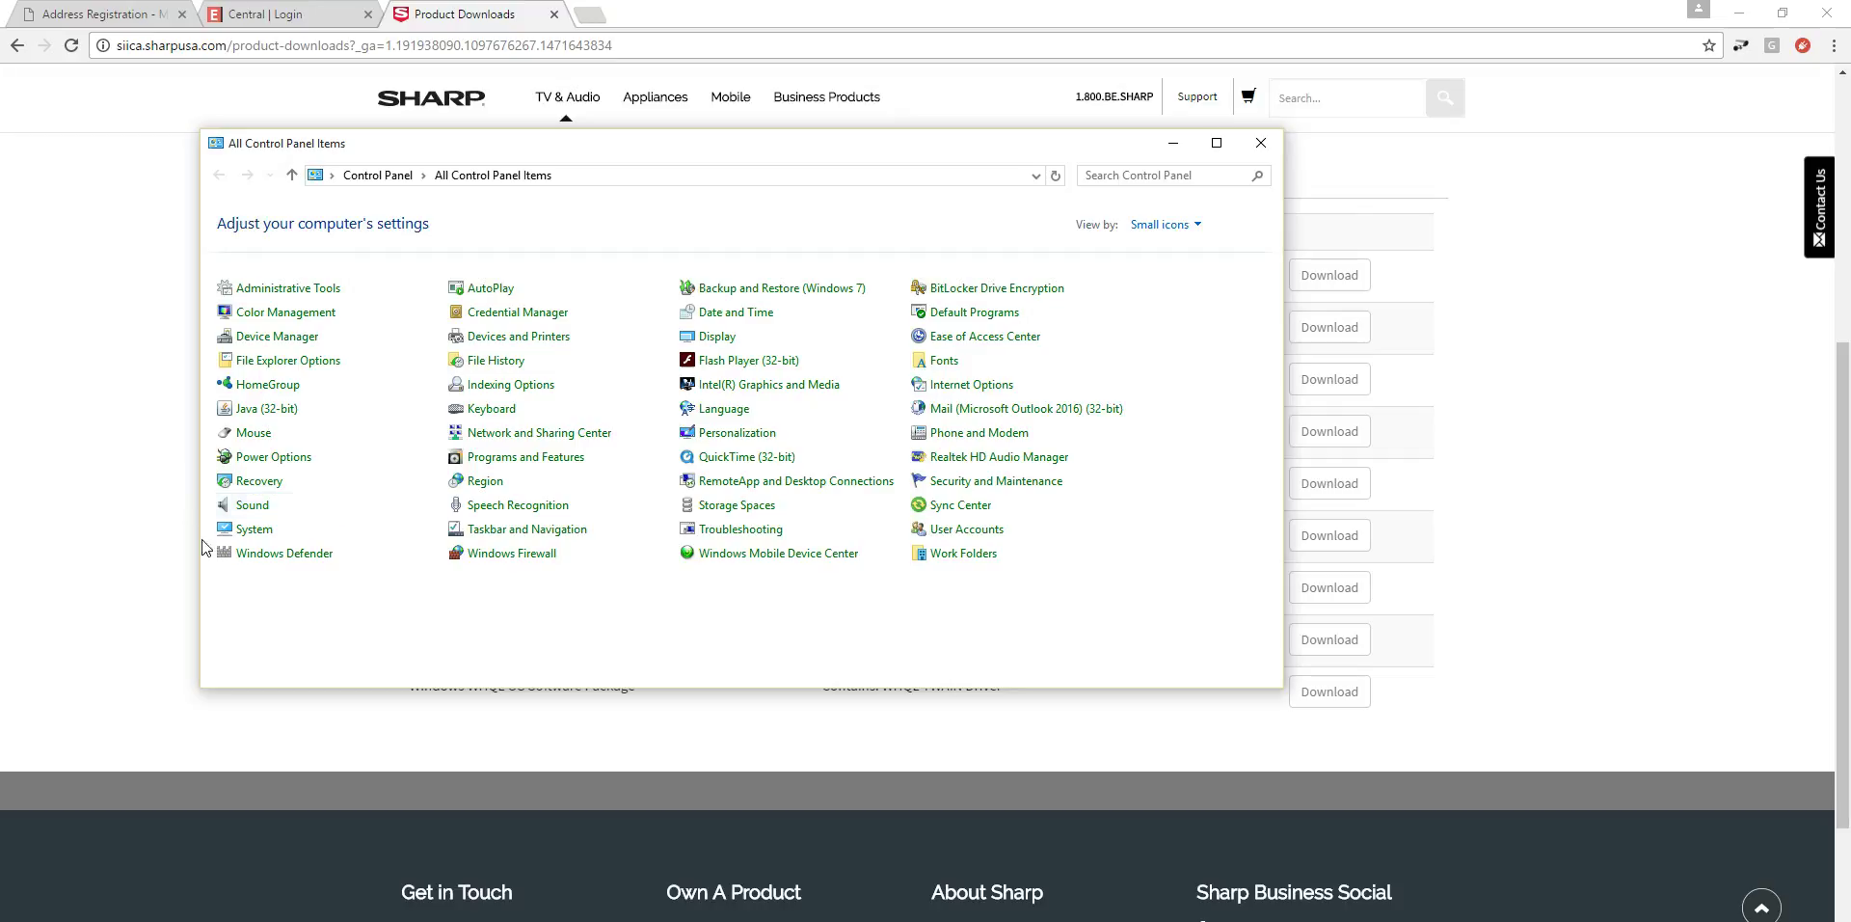
pyautogui.click(267, 536)
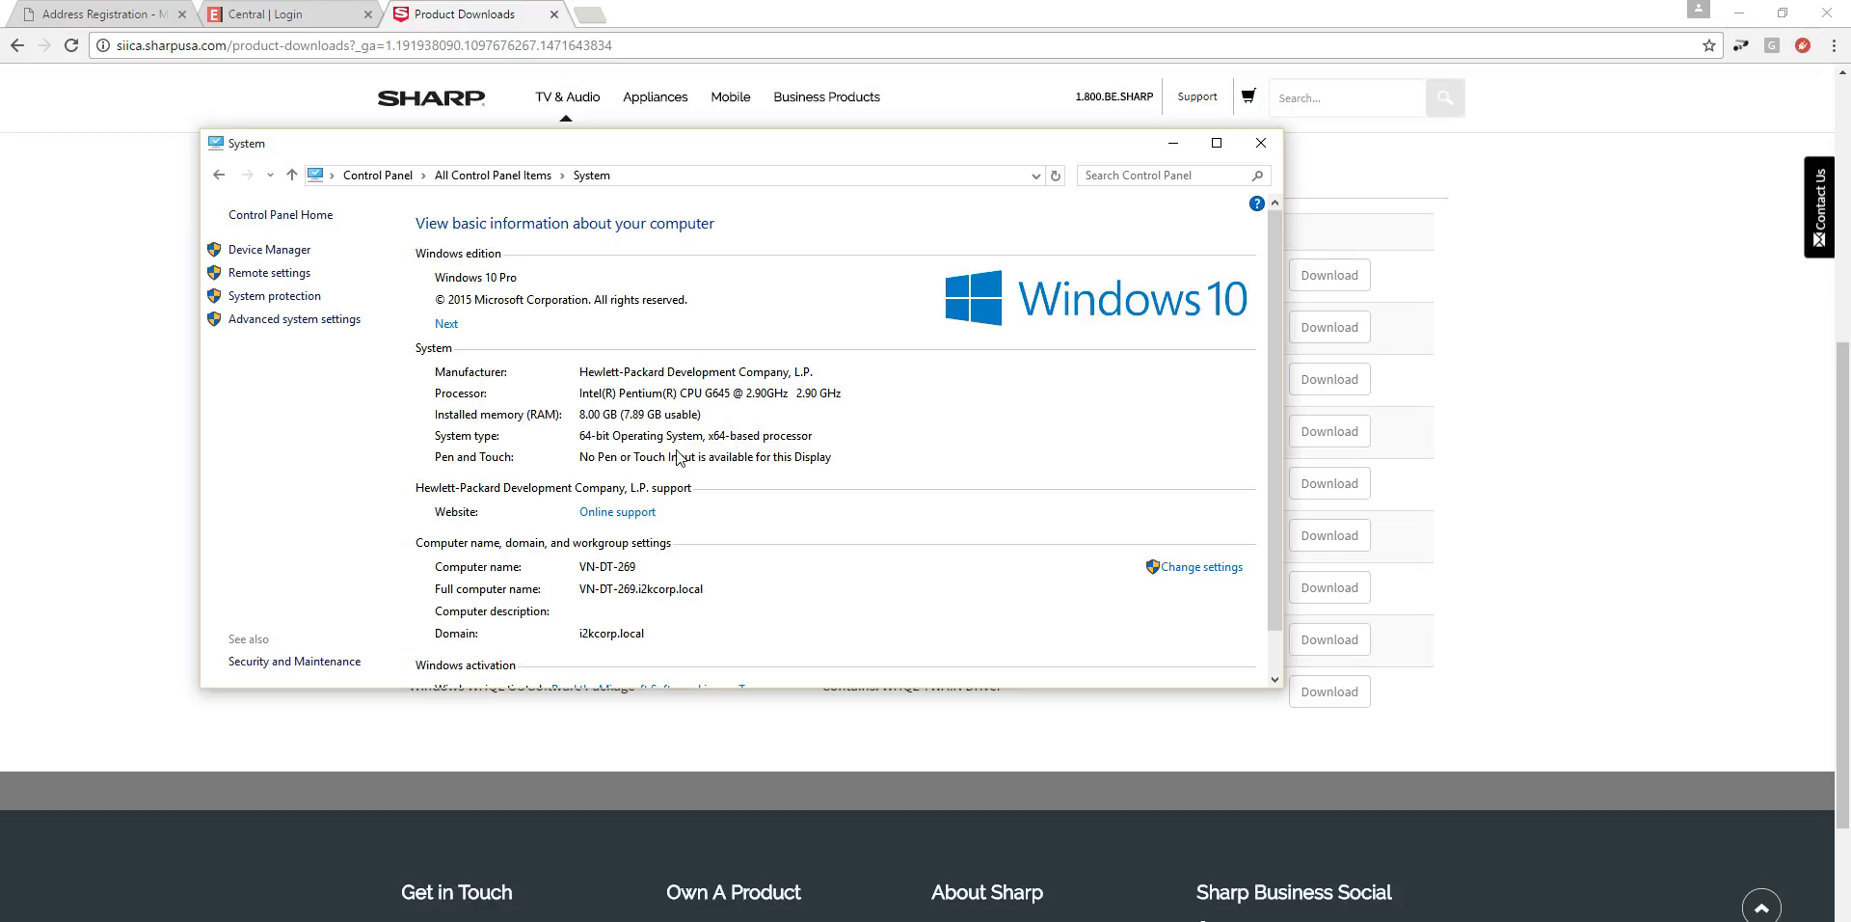
pyautogui.click(1259, 144)
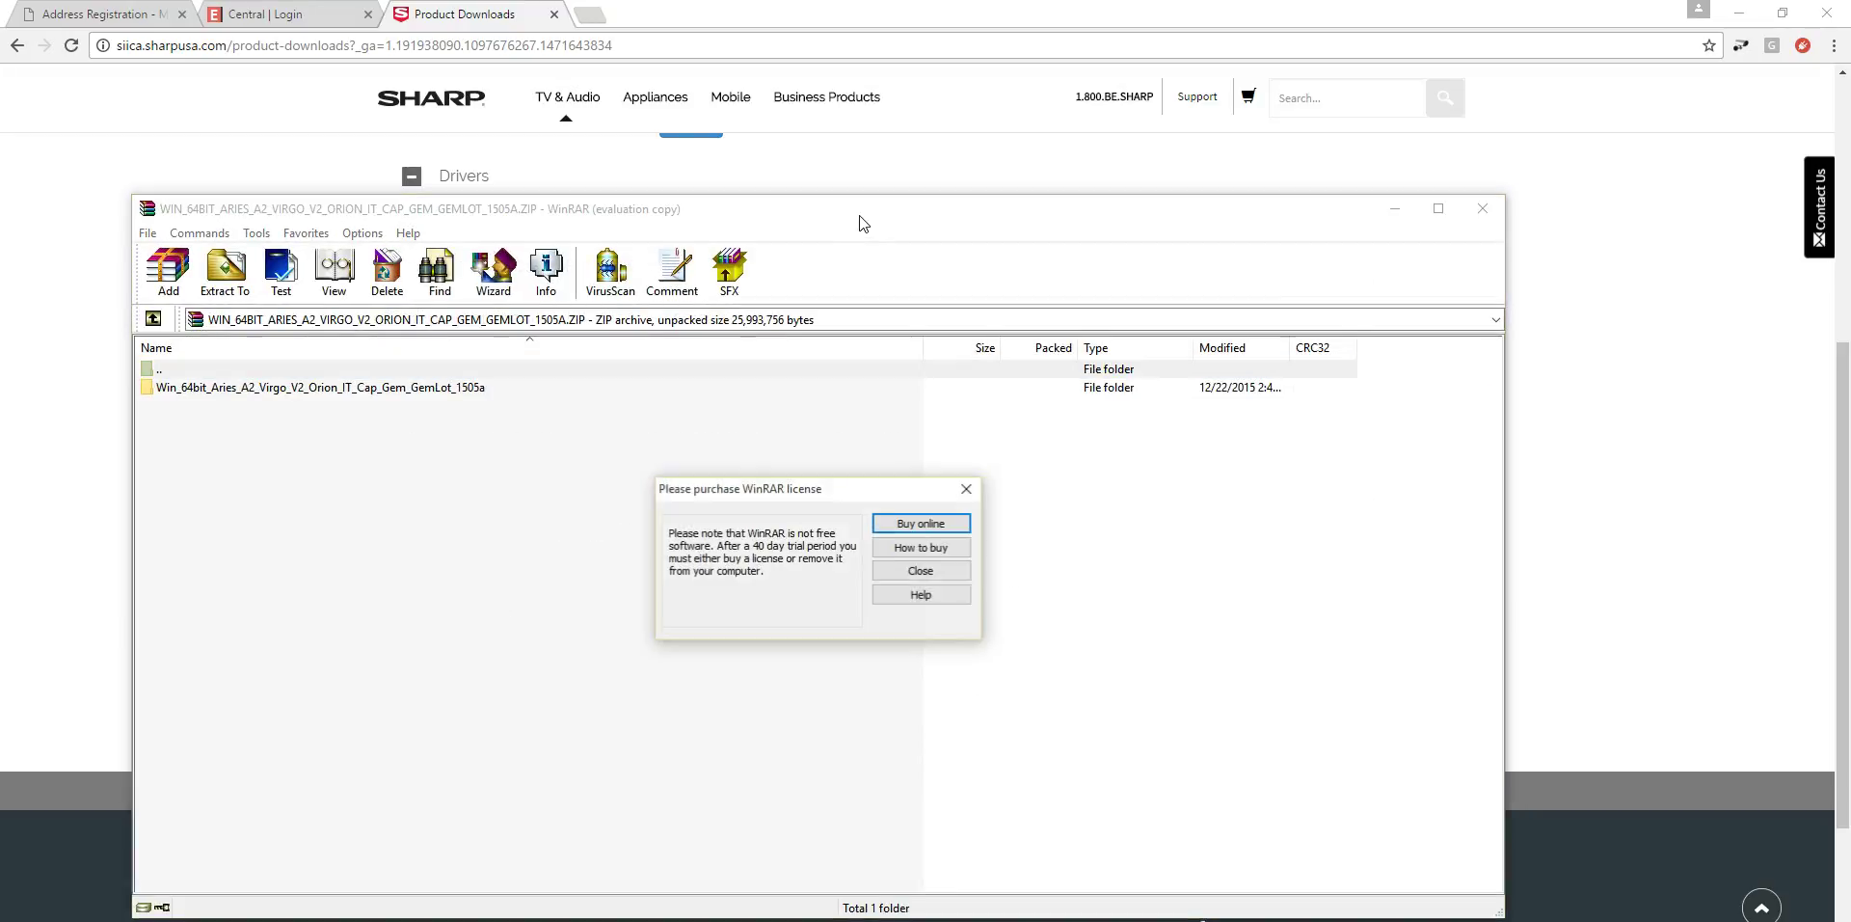
# Close the WinRAR licence reminder and select the Win_64bit driver folder in the archive
pyautogui.click(916, 570)
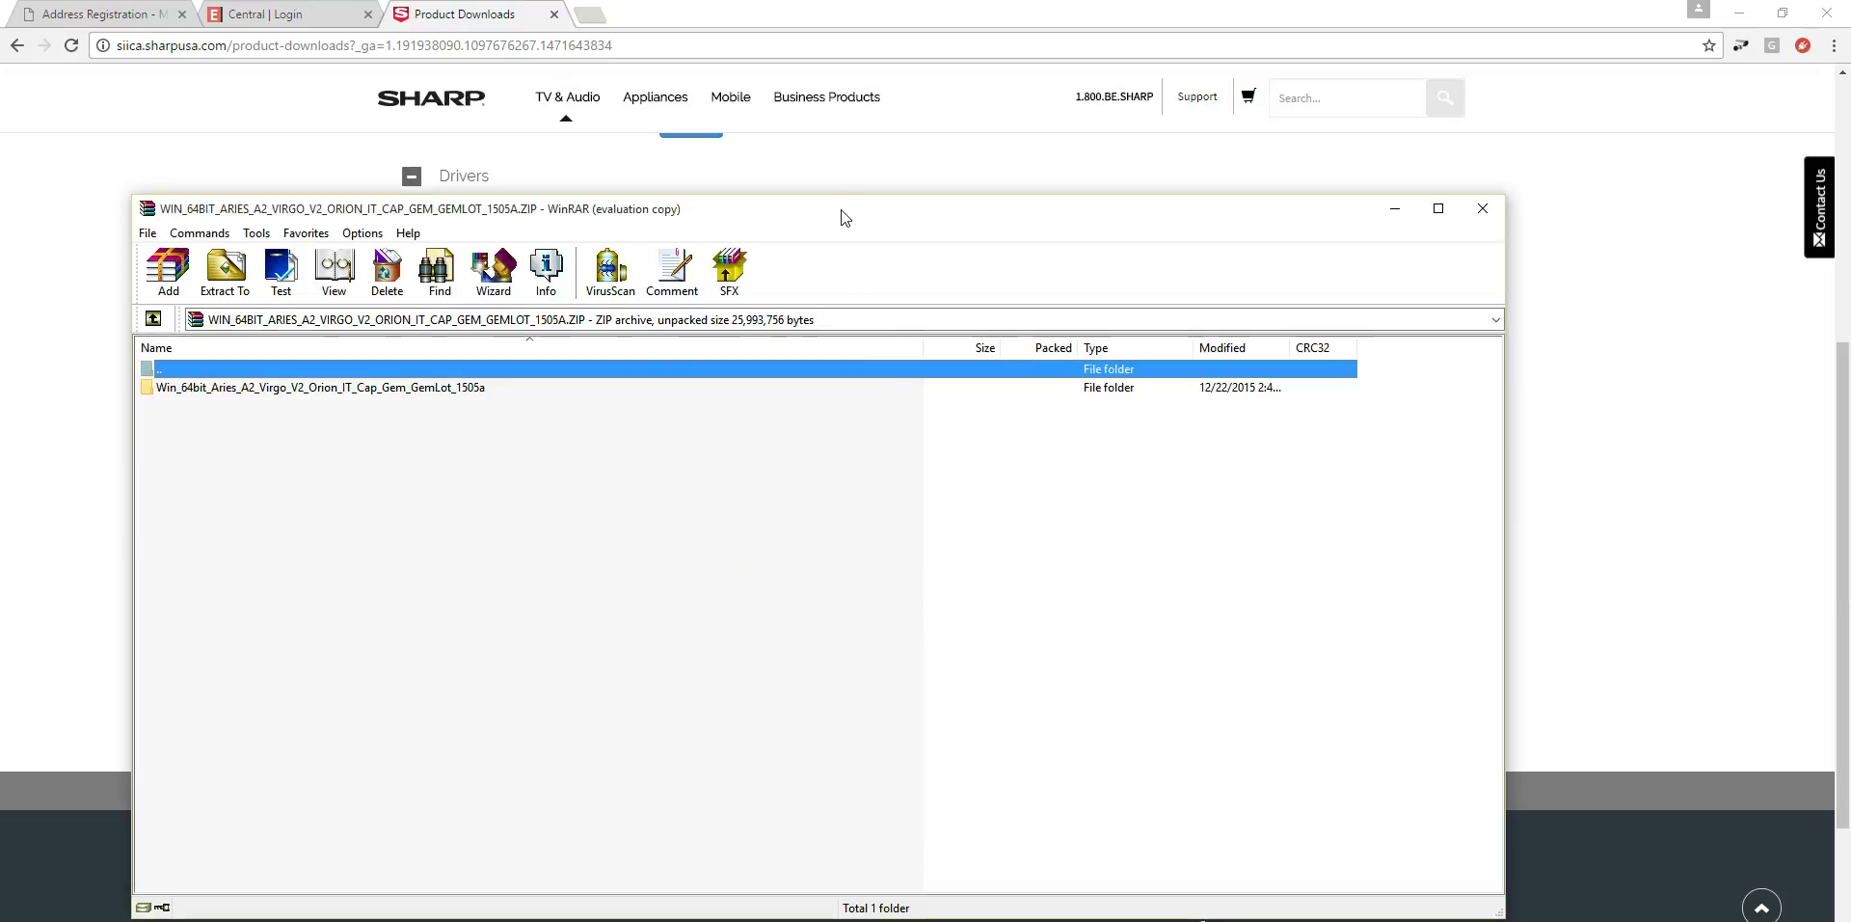
pyautogui.moveTo(842, 214); pyautogui.dragTo(967, 83)
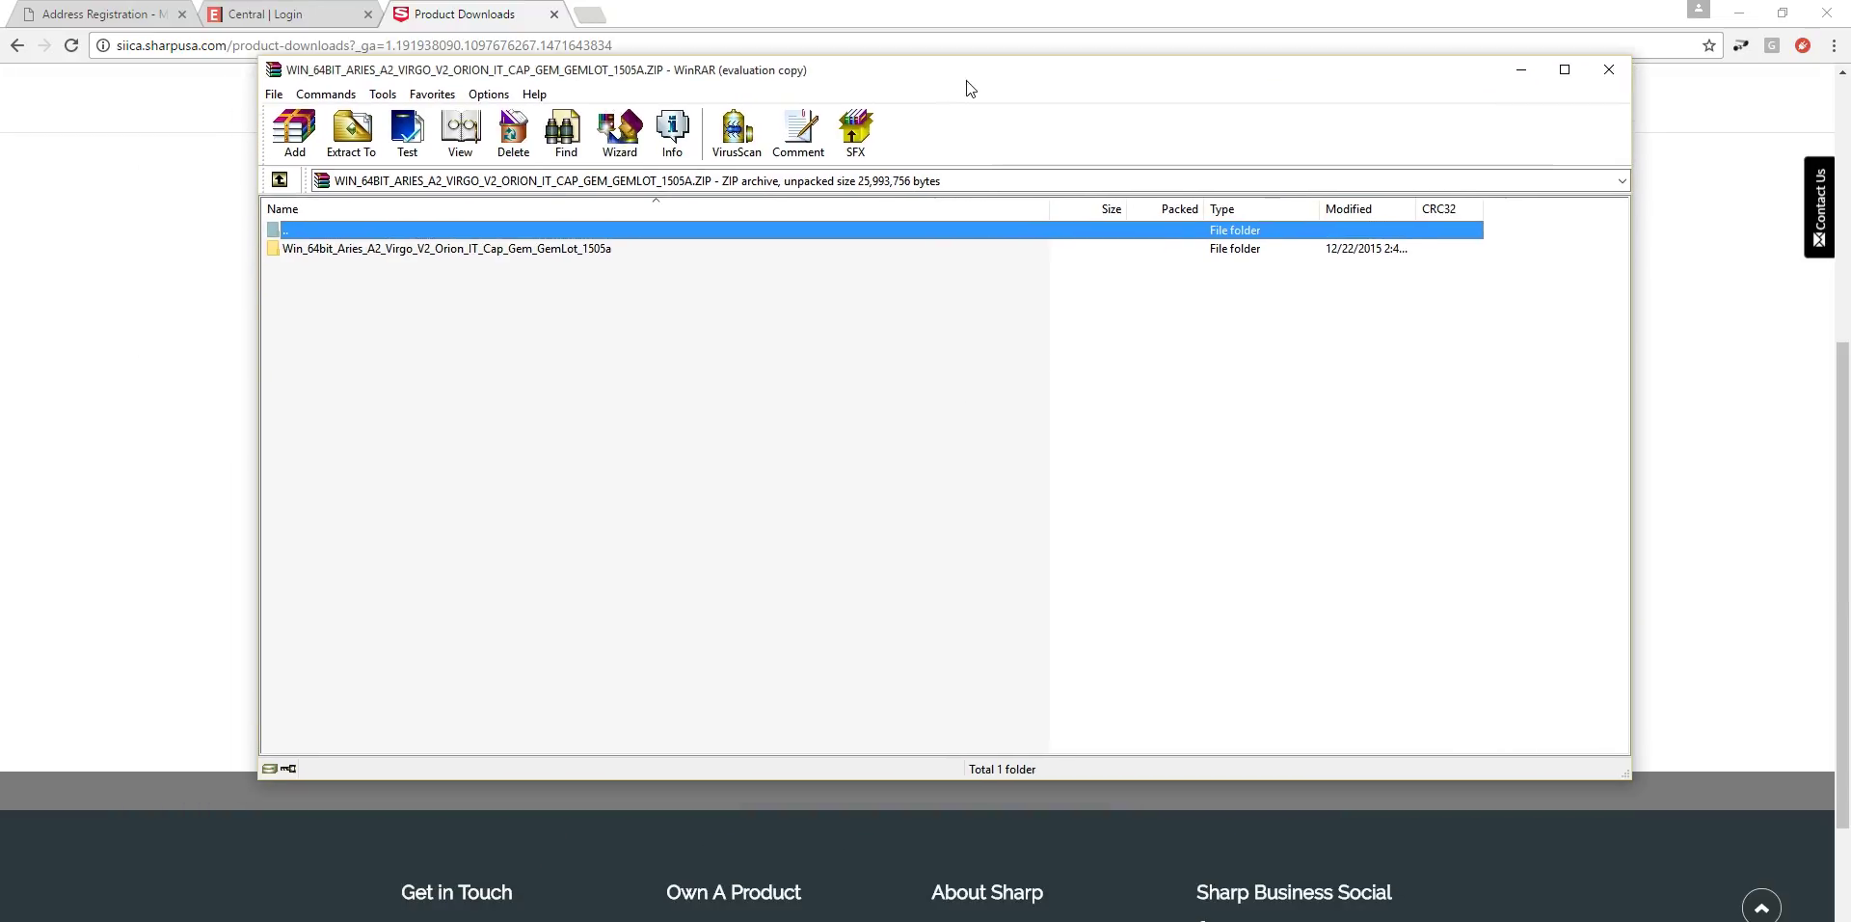
pyautogui.click(399, 250)
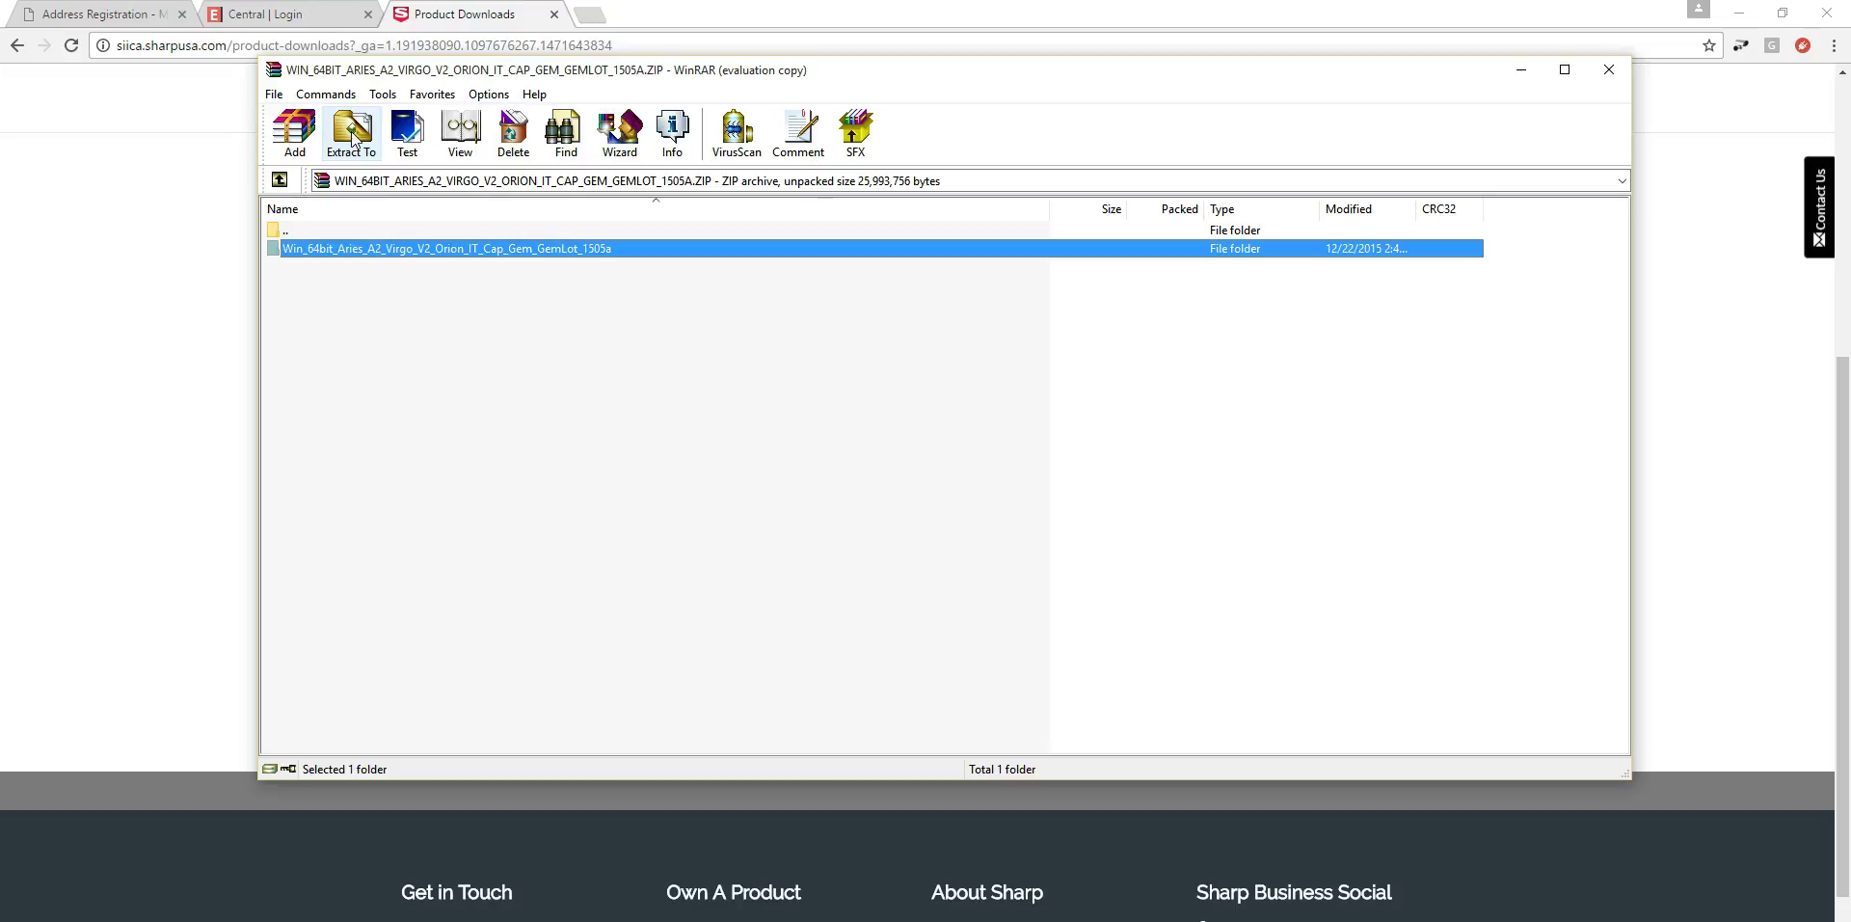
pyautogui.moveTo(852, 78); pyautogui.dragTo(779, 62)
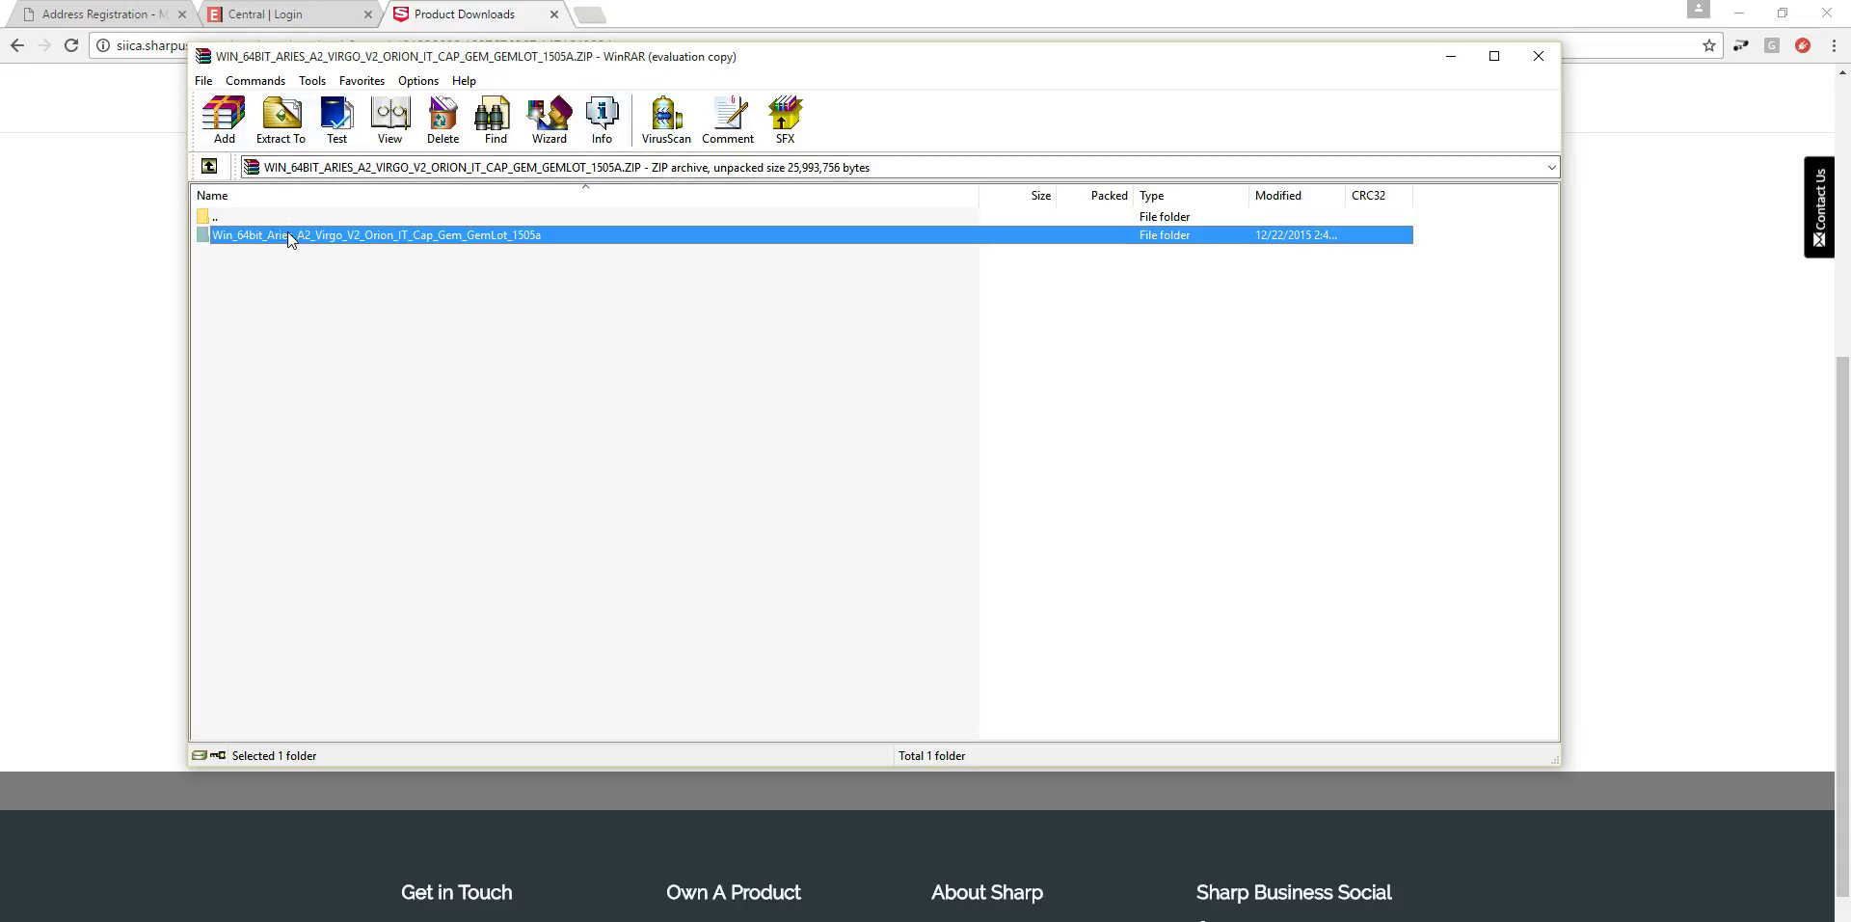
# Extract the Win_64bit driver folder into a new Desktop folder named 'sharp MX5141'
pyautogui.click(286, 130)
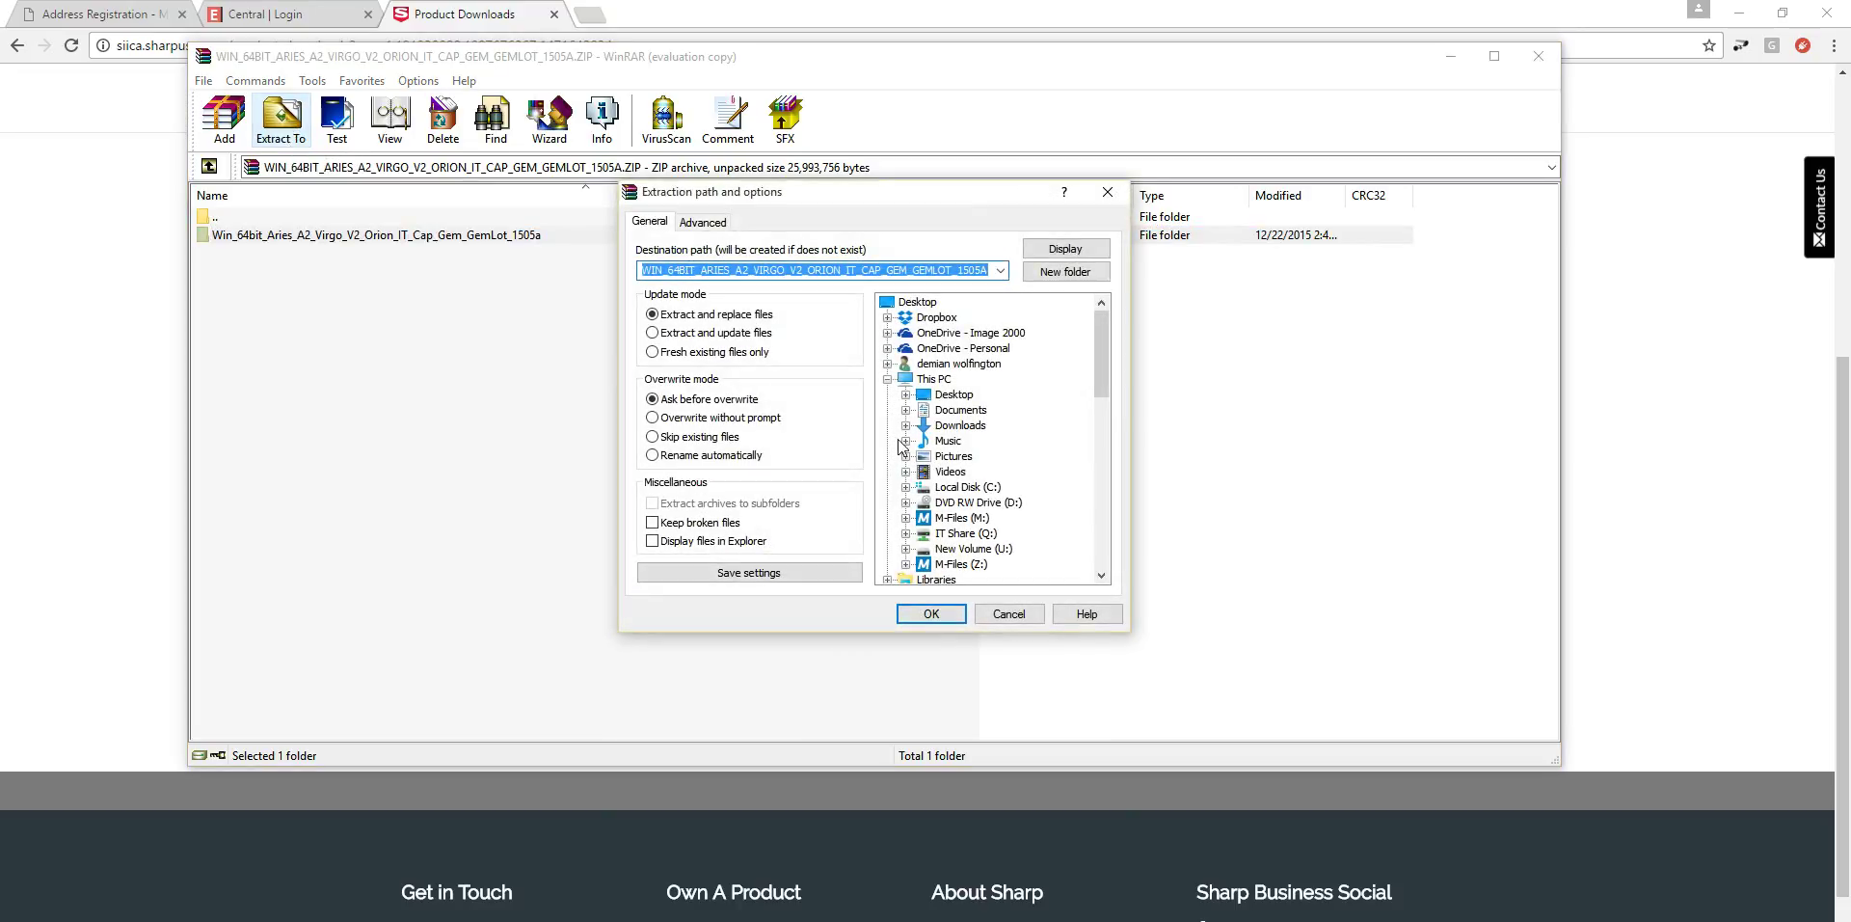
pyautogui.click(916, 302)
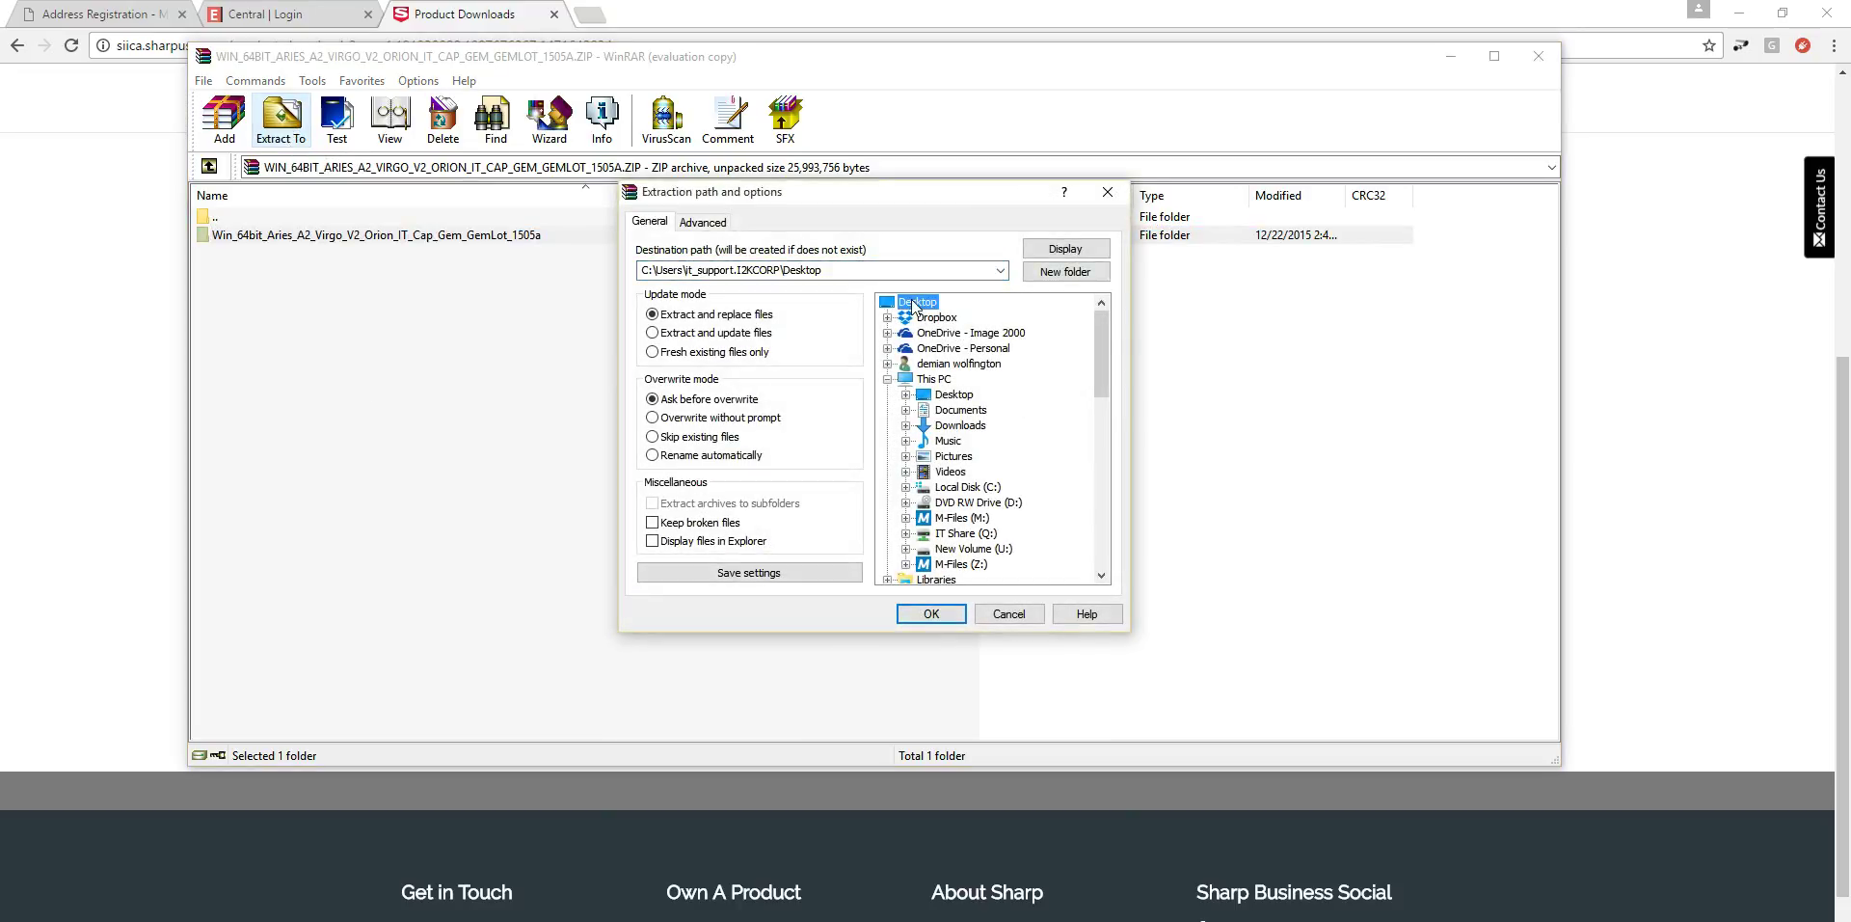
pyautogui.click(1064, 272)
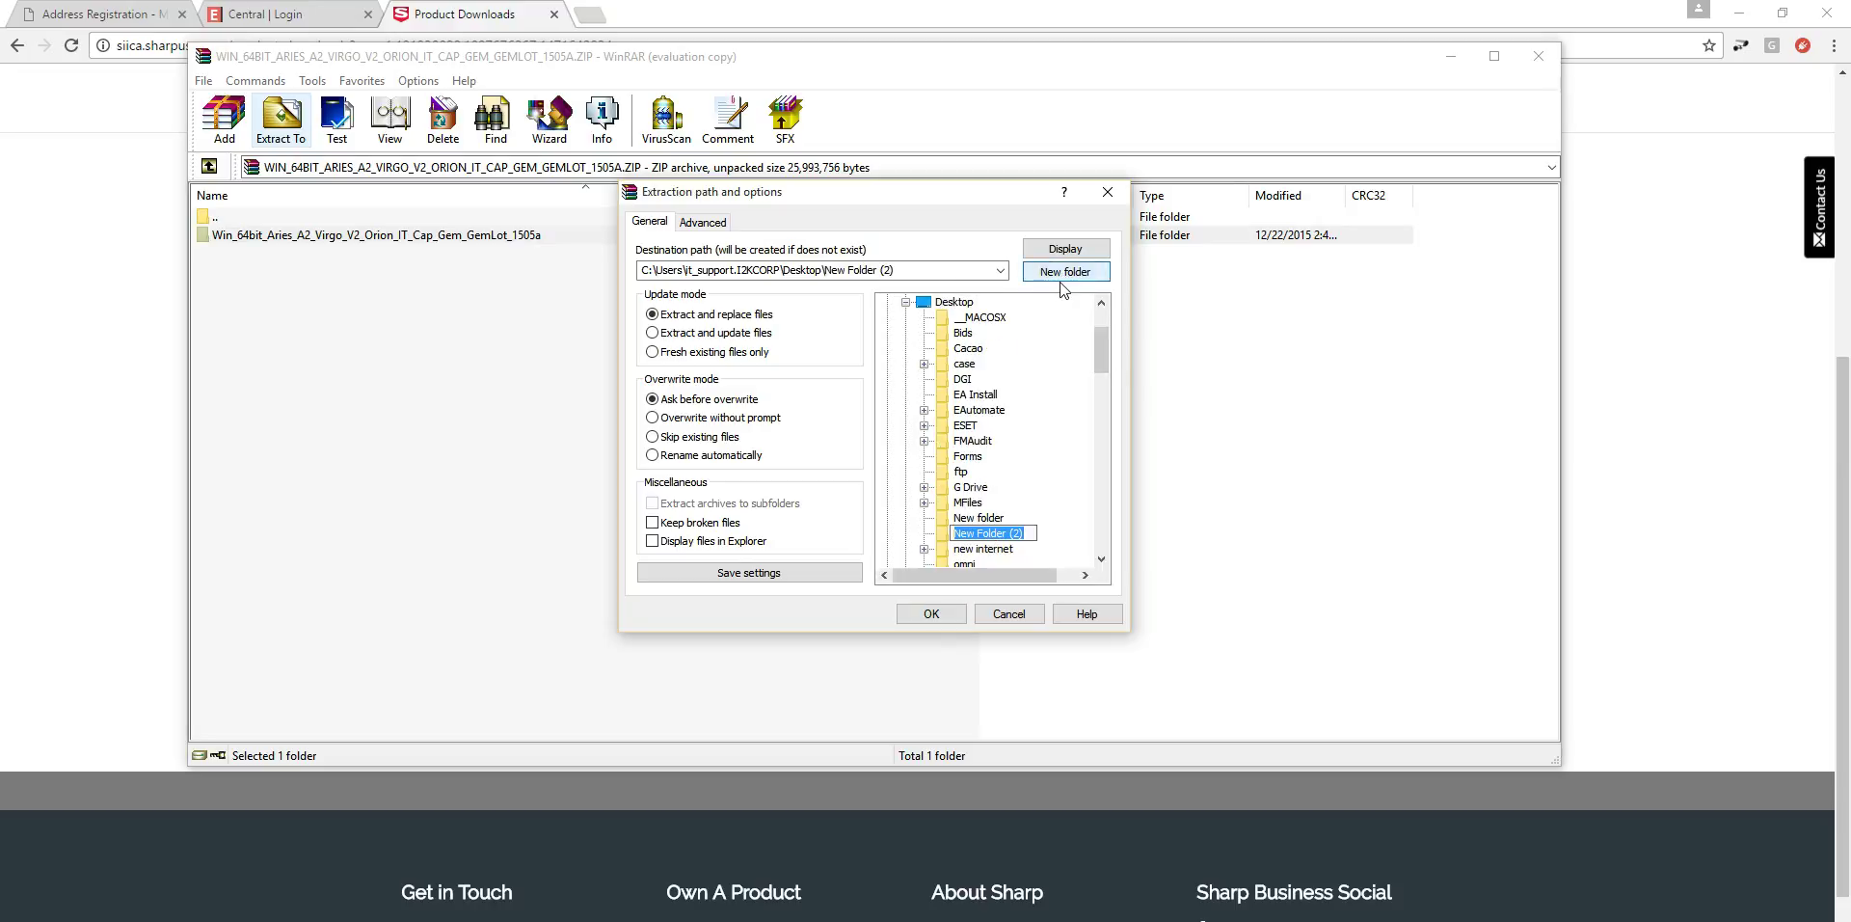
pyautogui.write('sharp MX5141')
pyautogui.press('Return')
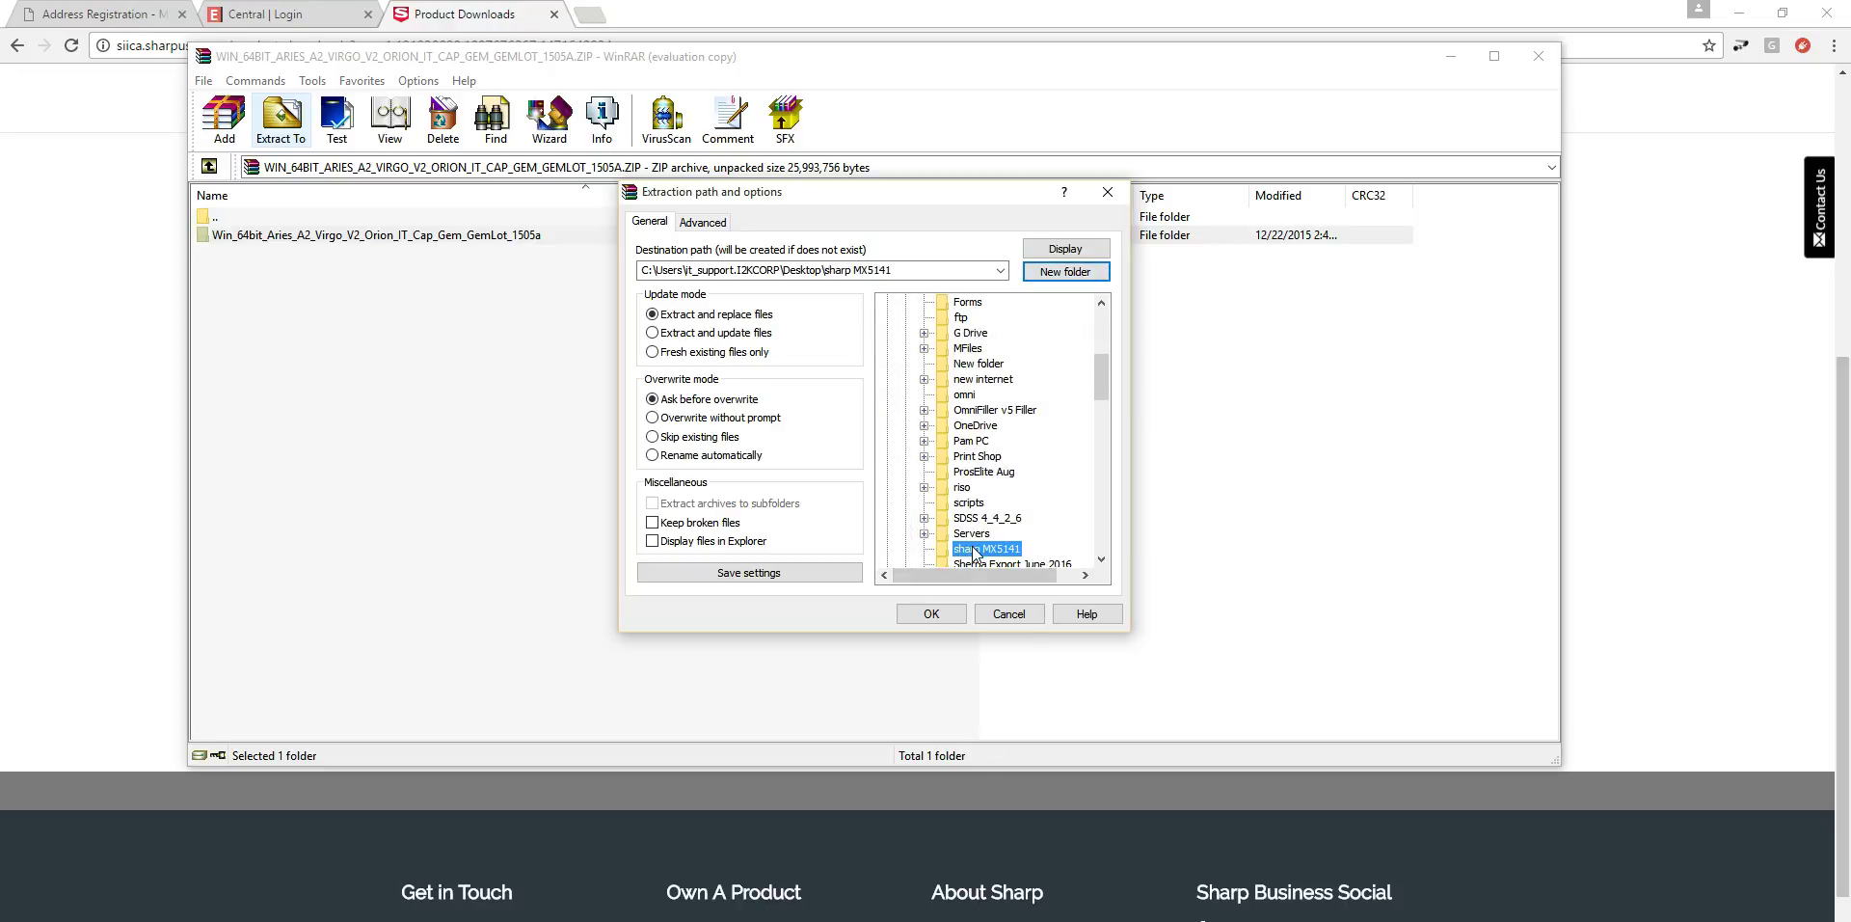
pyautogui.click(931, 614)
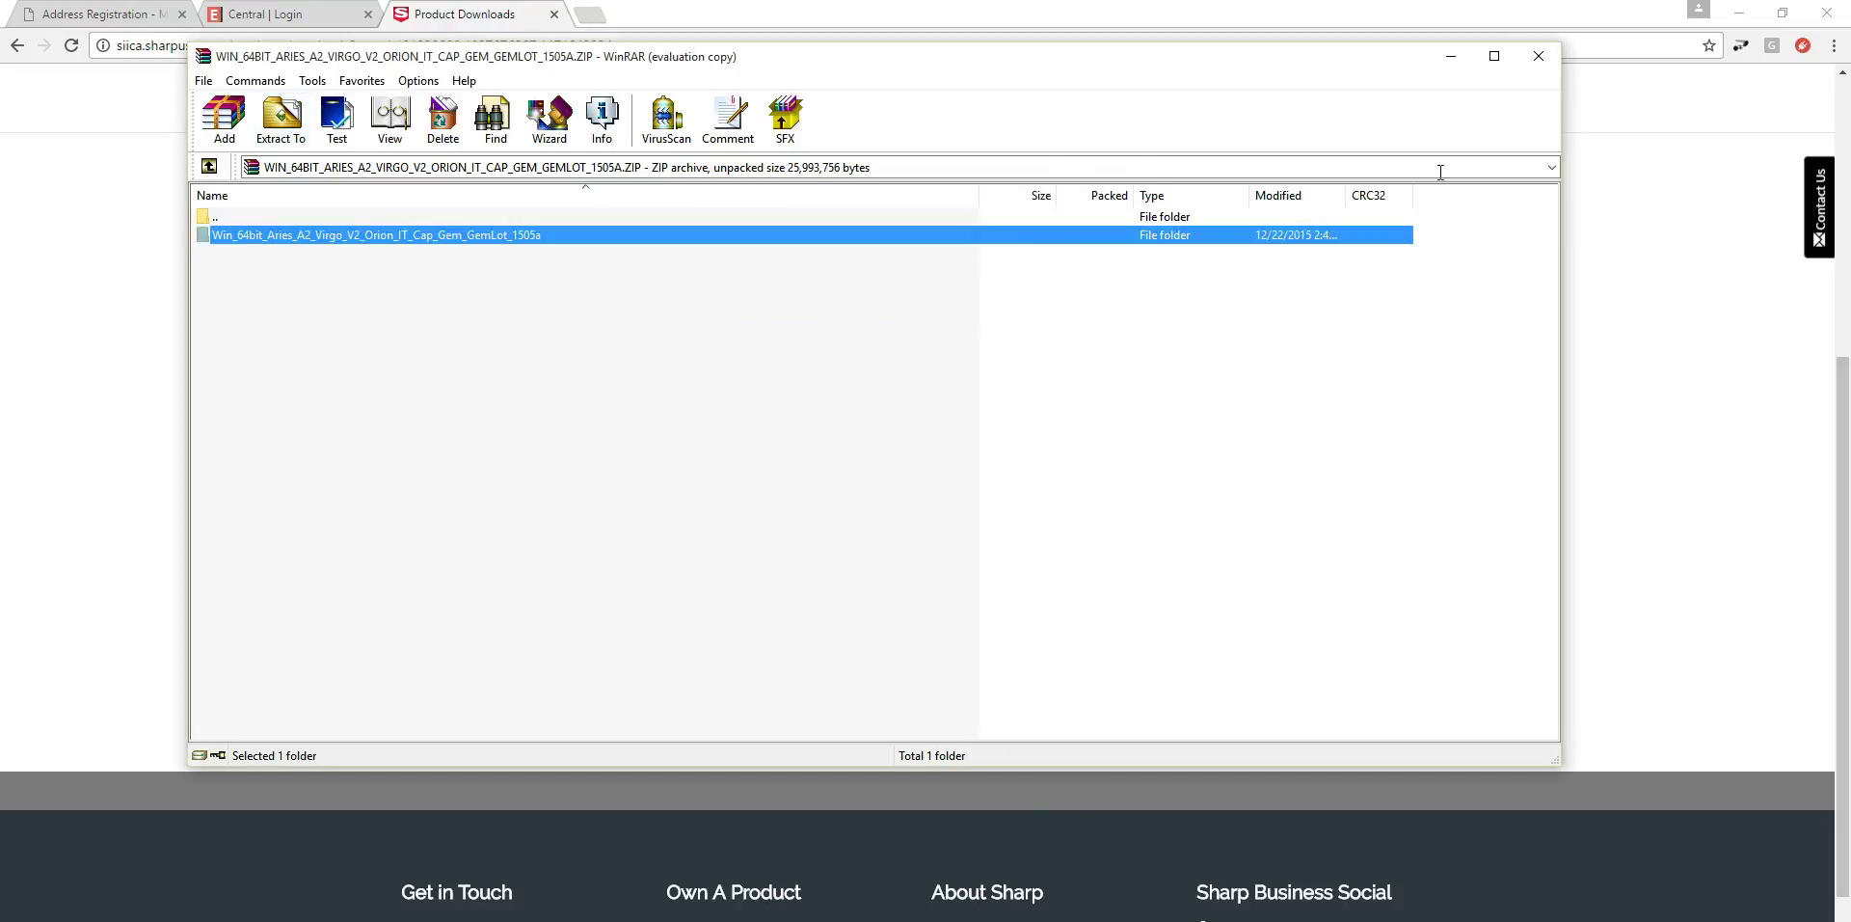
# Minimize WinRAR and the browser, and show the Desktop's files in File Explorer
pyautogui.click(1451, 56)
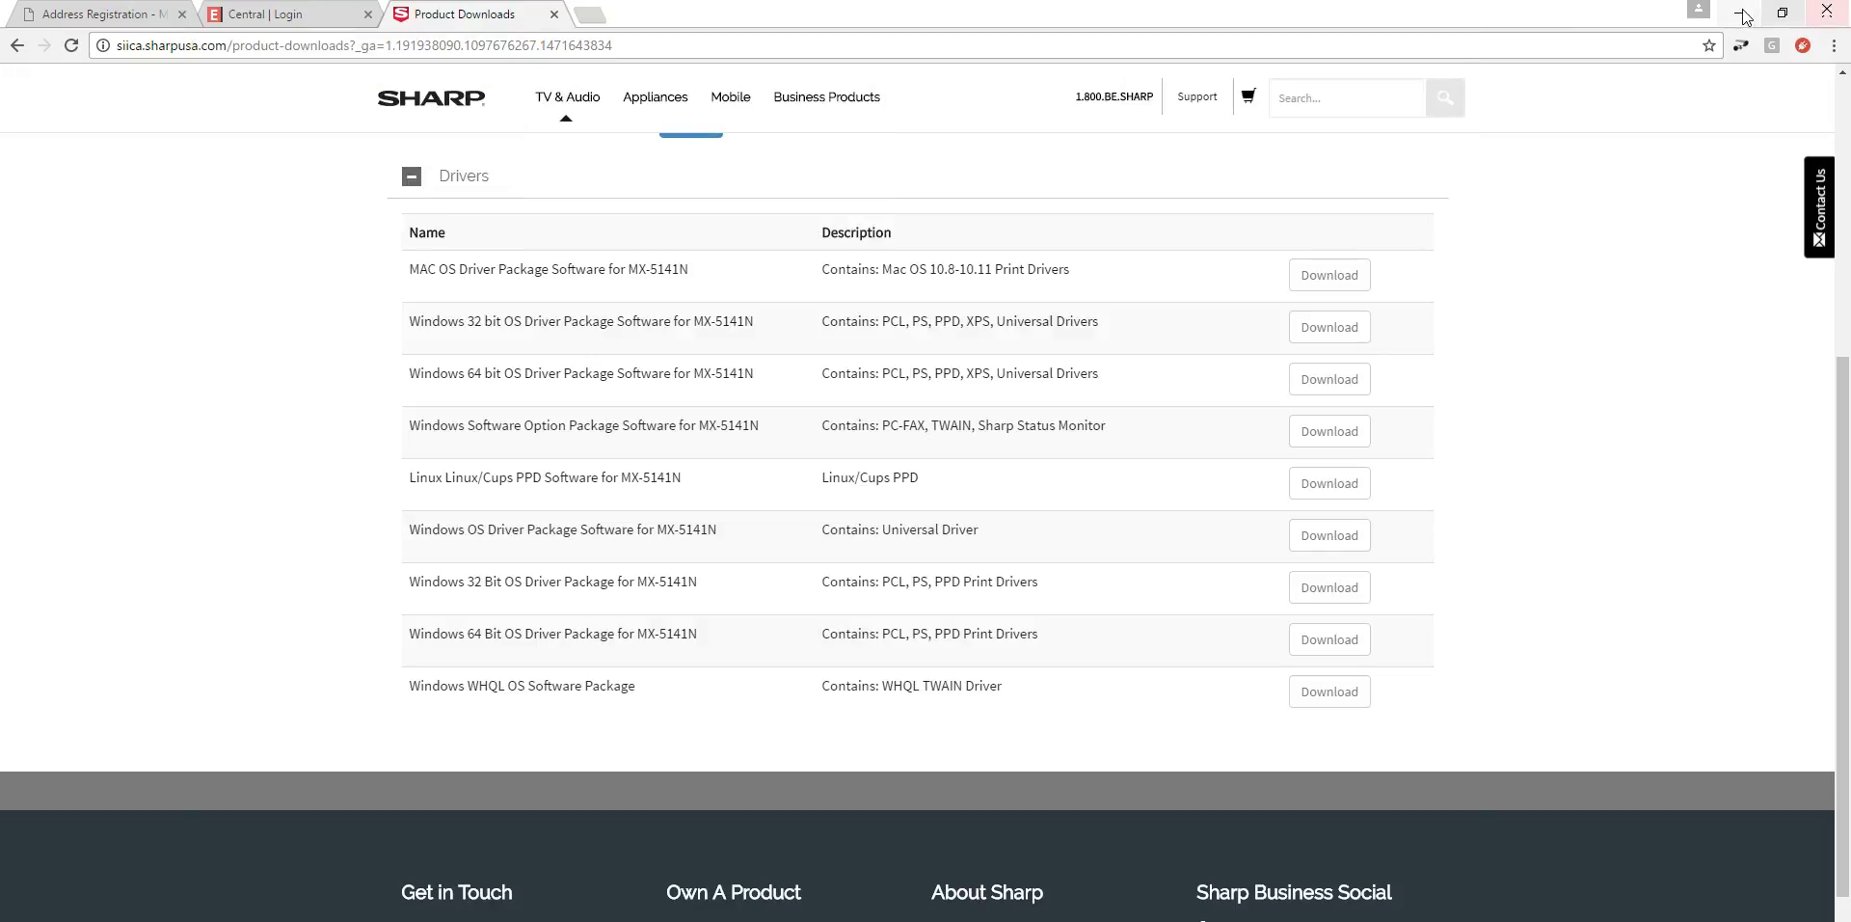
pyautogui.click(1741, 13)
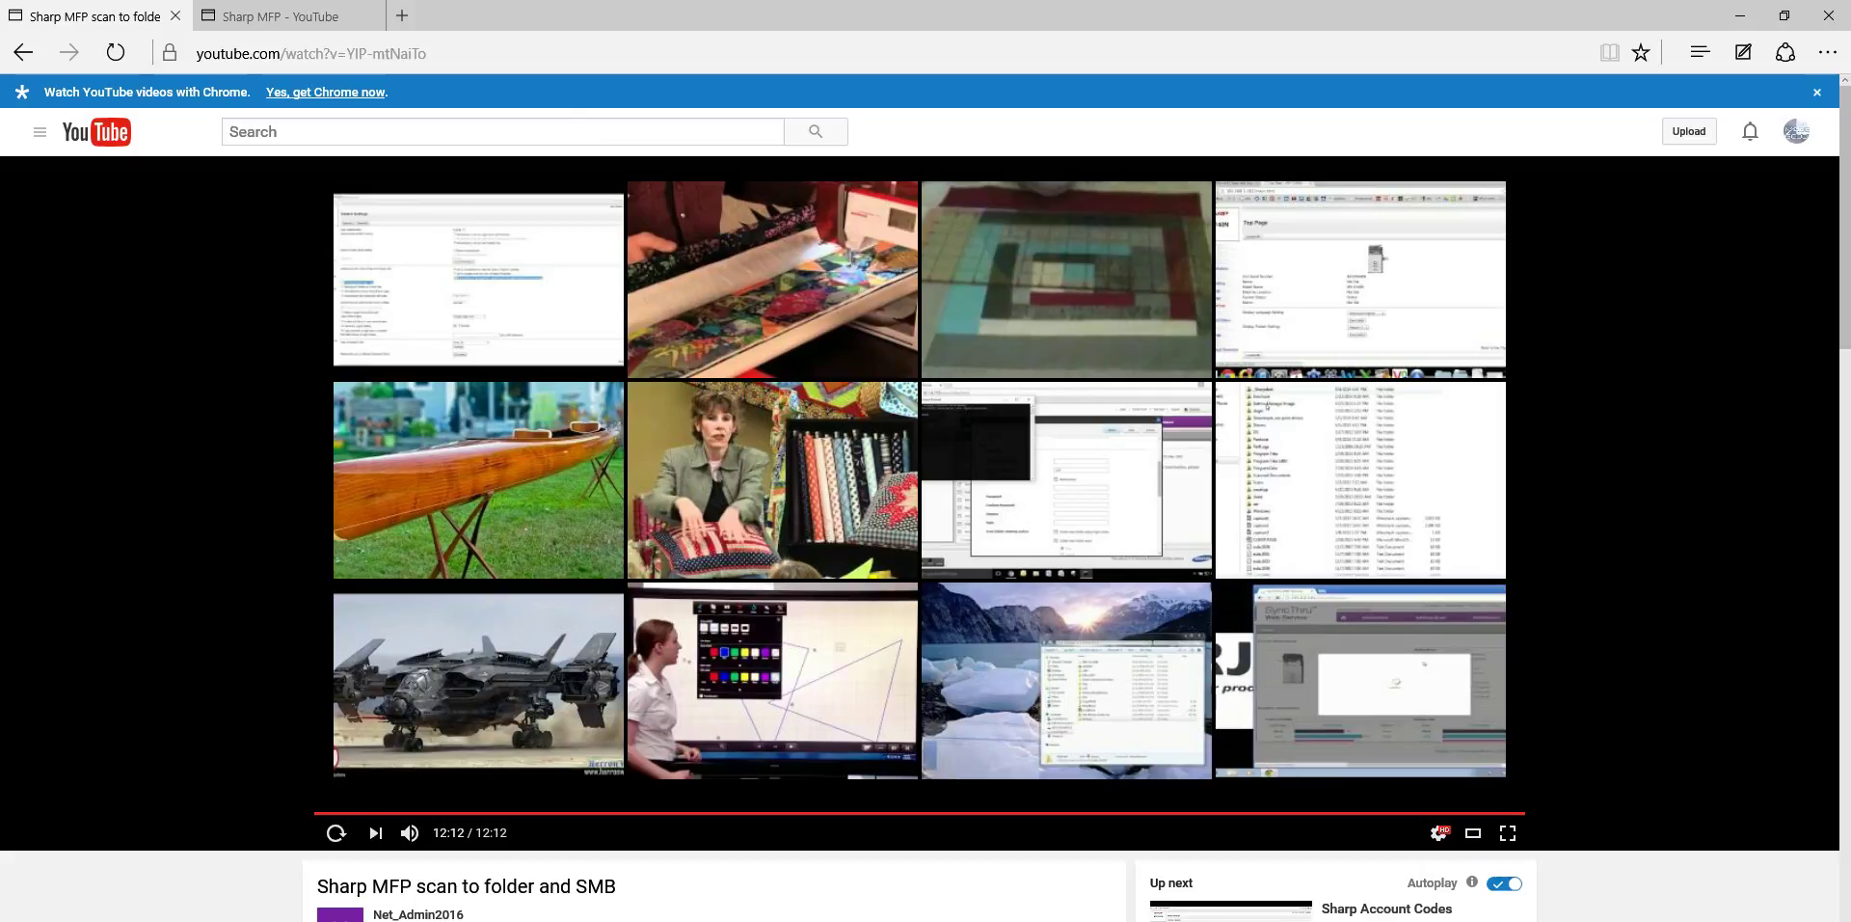
pyautogui.hotkey('alt', 'Tab')
pyautogui.moveTo(1244, 59); pyautogui.dragTo(691, 83)
pyautogui.click(136, 470)
pyautogui.scroll(-20, 567, 457)
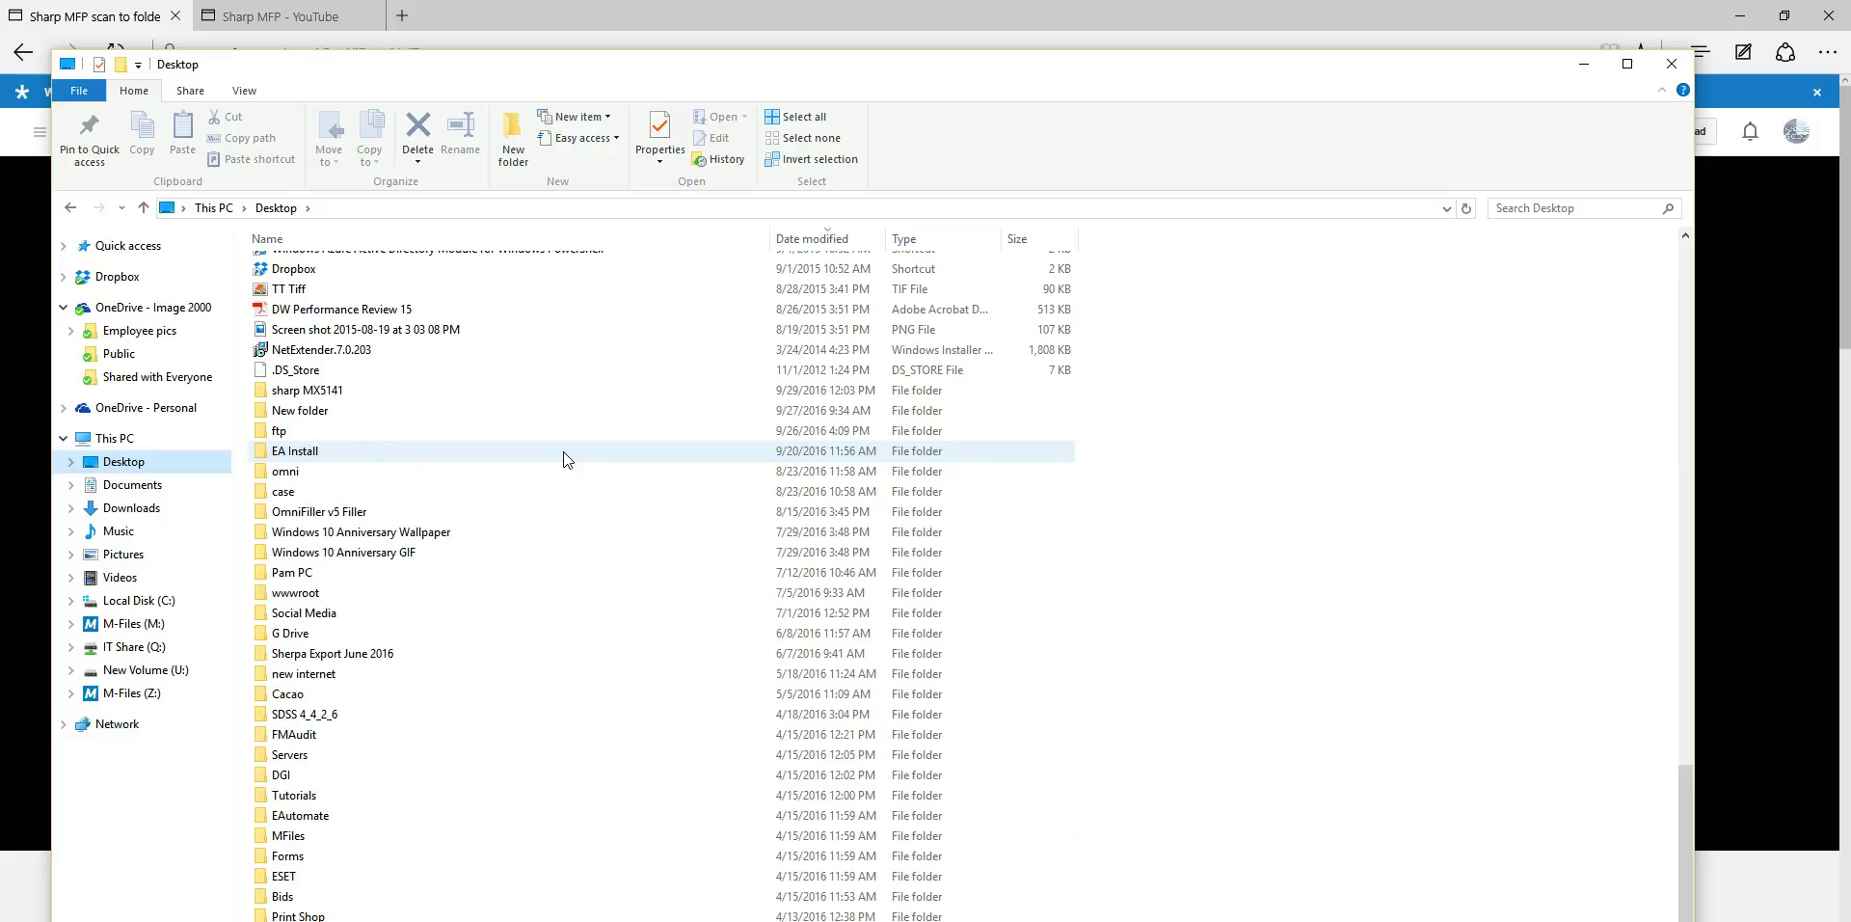
pyautogui.scroll(-1, 567, 459)
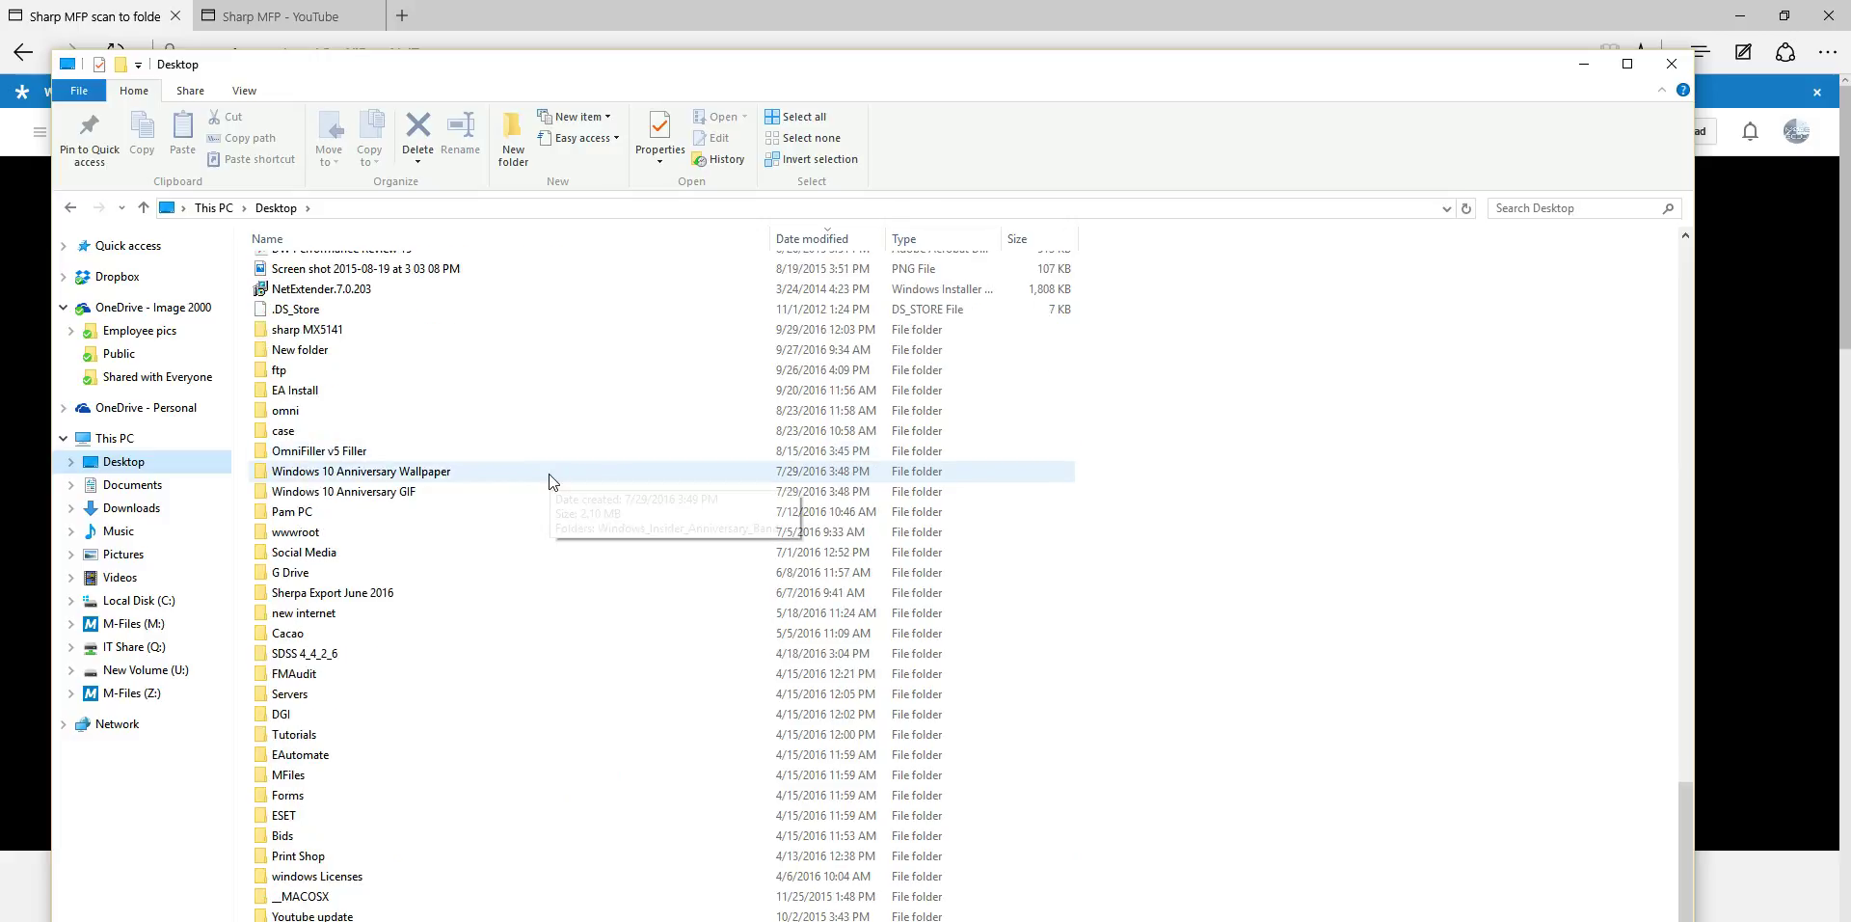
pyautogui.click(202, 210)
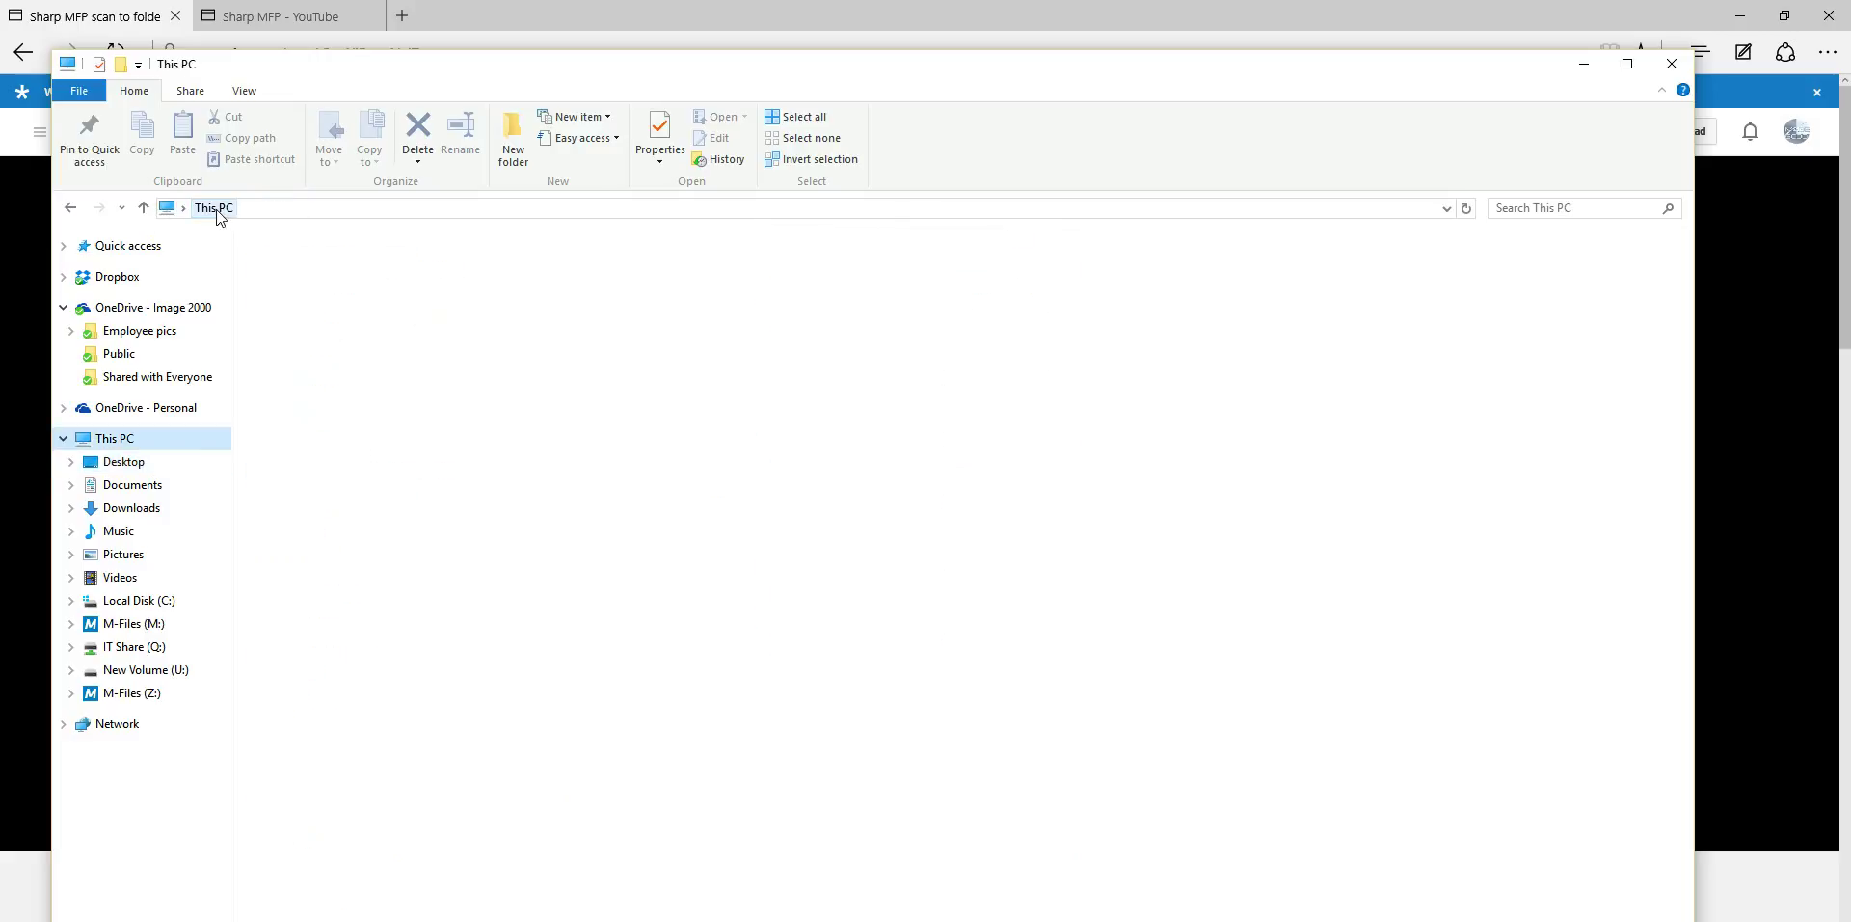
pyautogui.click(132, 467)
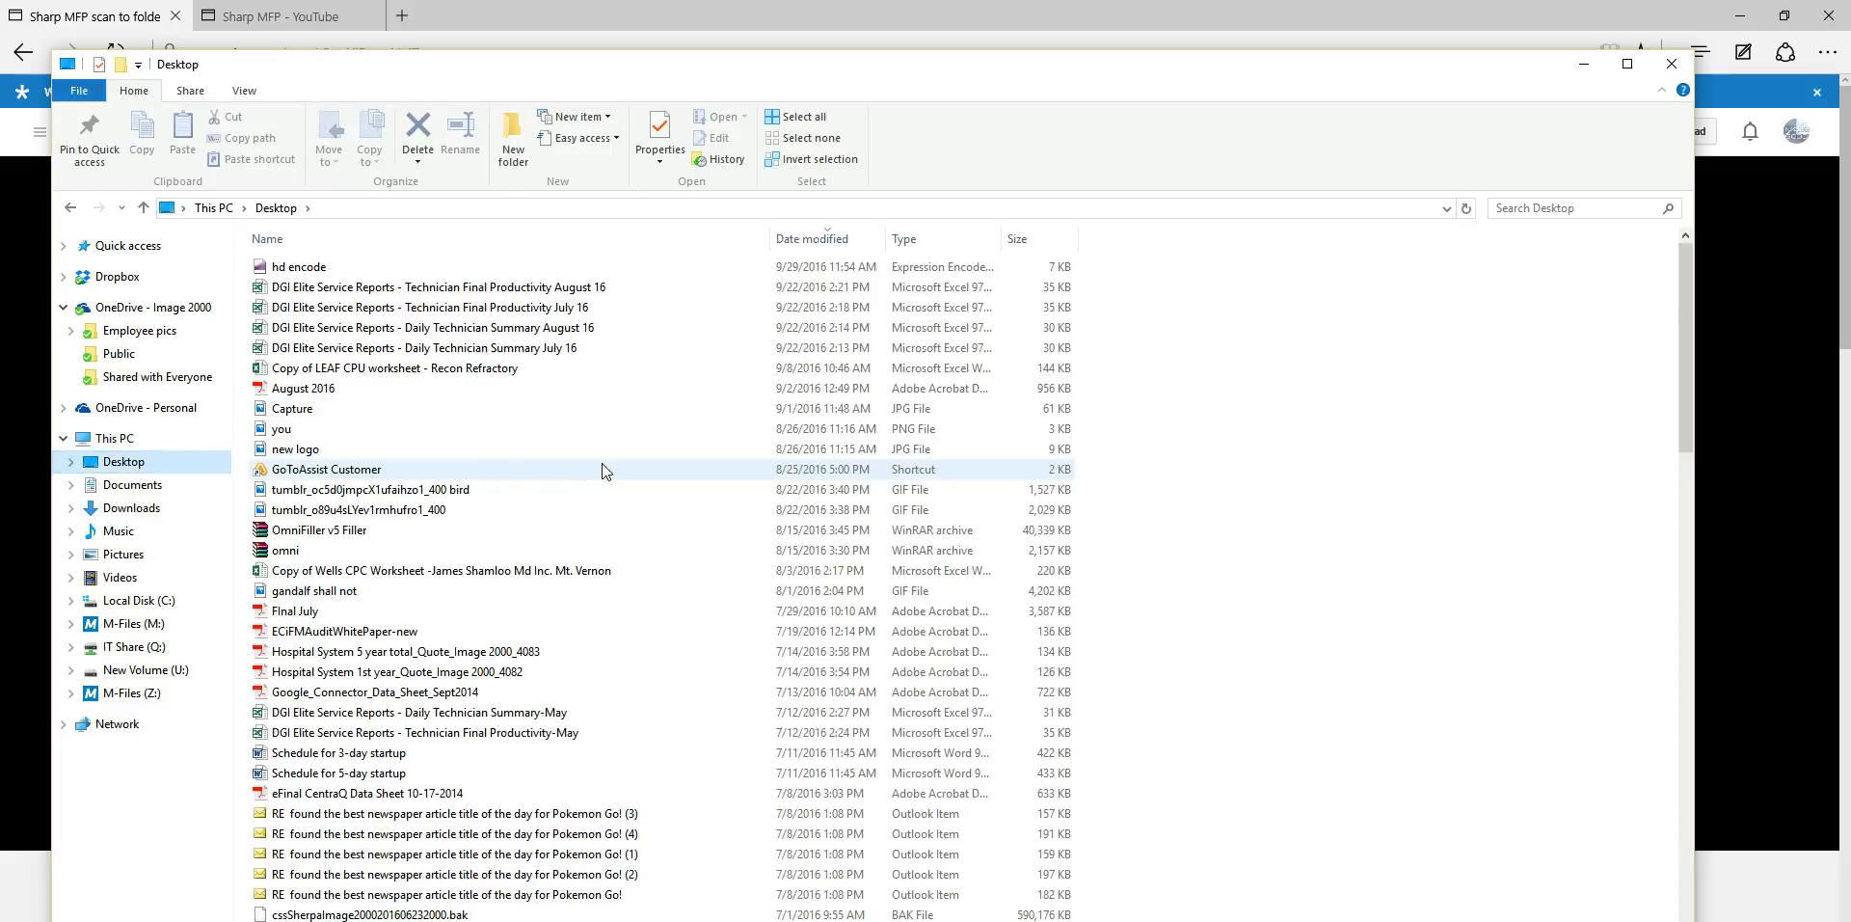
pyautogui.scroll(-20, 608, 493)
pyautogui.scroll(-8, 610, 493)
pyautogui.scroll(-1, 607, 494)
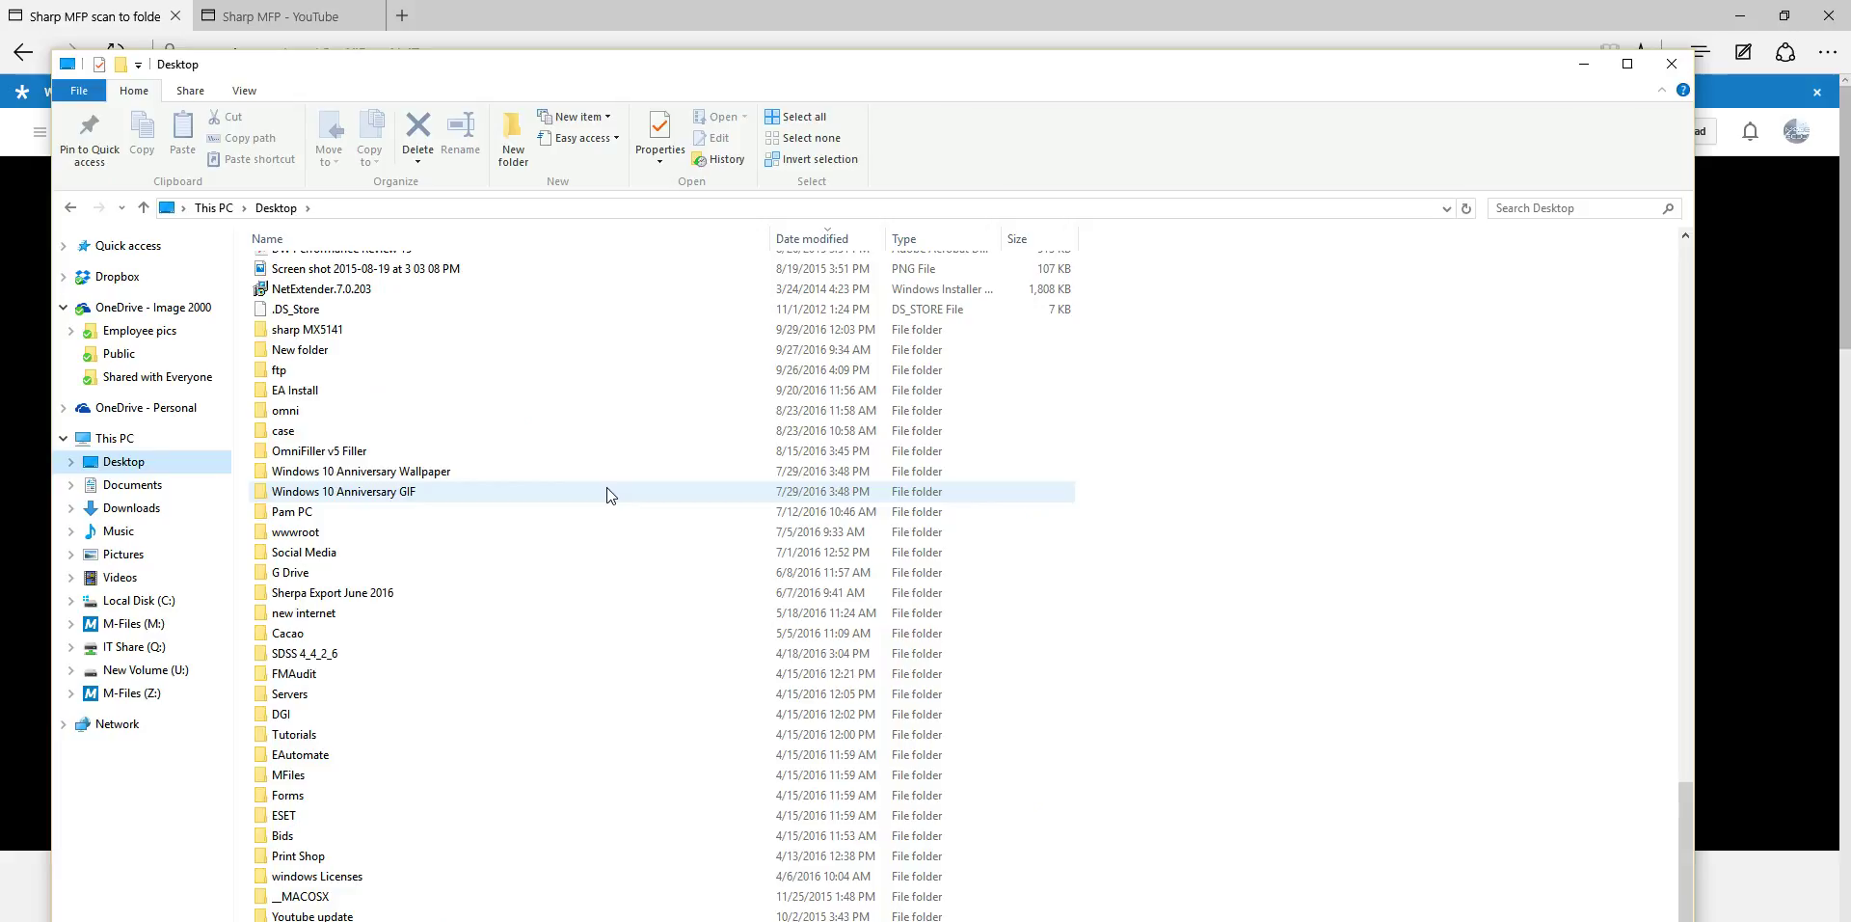
# Open the sharp MX5141 folder and its Win_64bit_Aries_A2_Virgo_V2_Orion_IT_Cap_Gem_GemLot_1505a subfolder
pyautogui.click(384, 331)
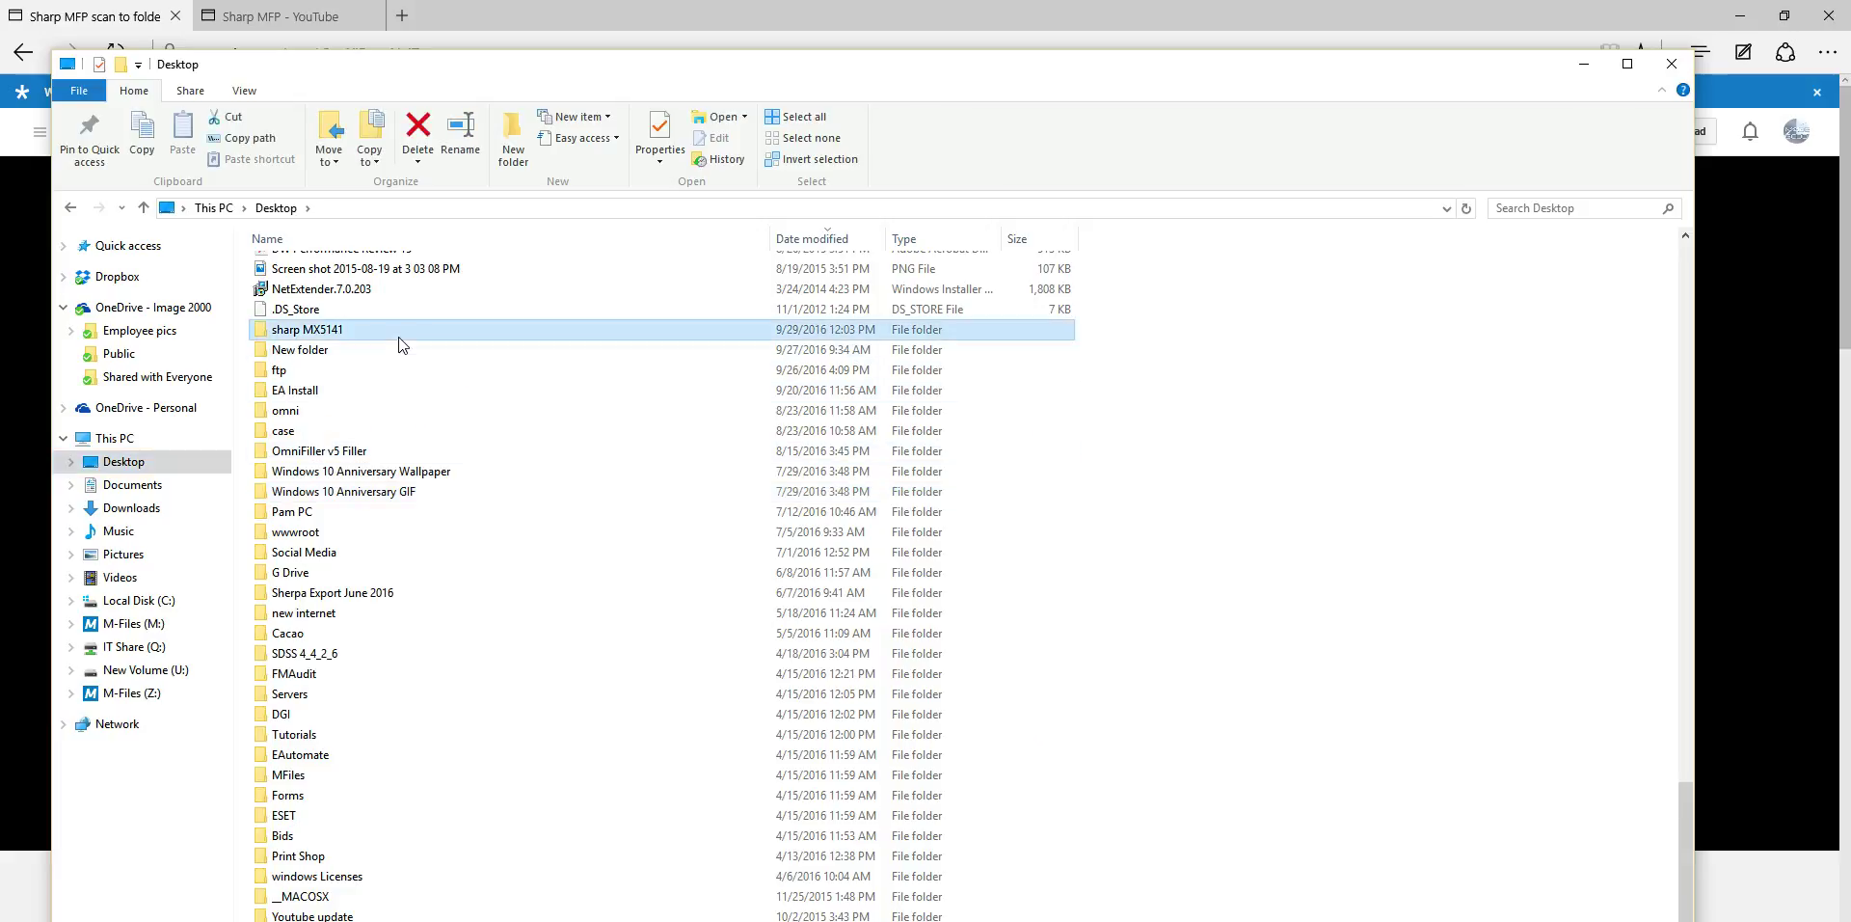
pyautogui.doubleClick(305, 333)
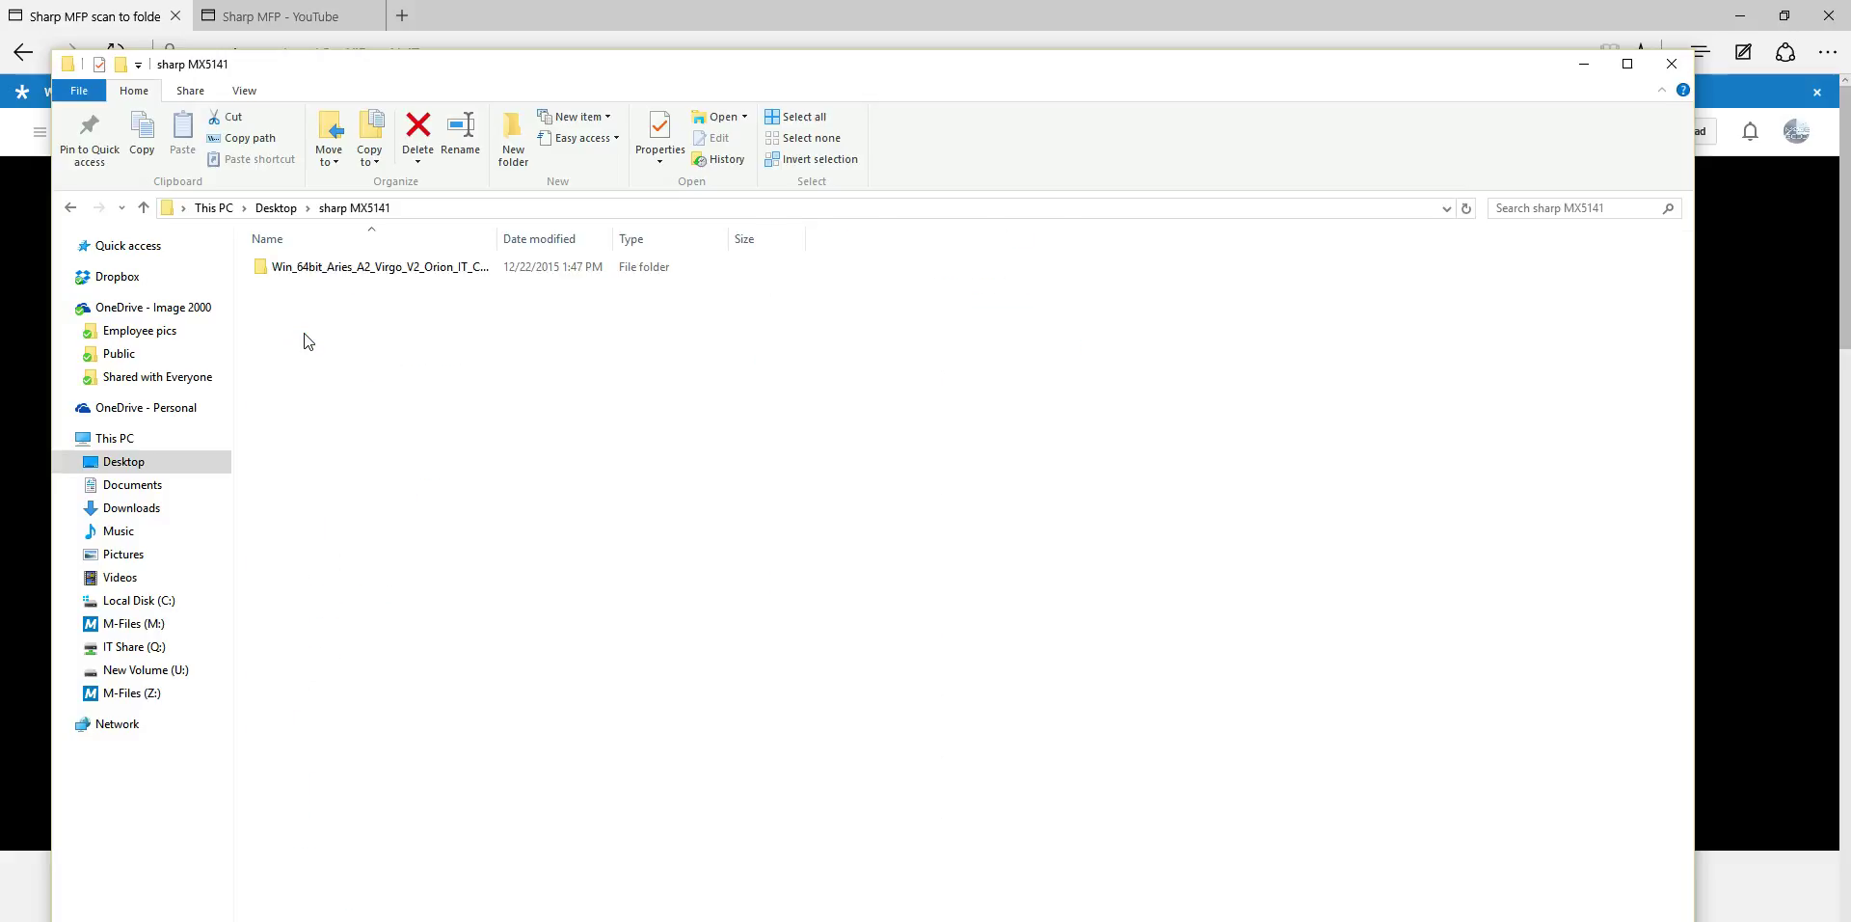
pyautogui.doubleClick(341, 270)
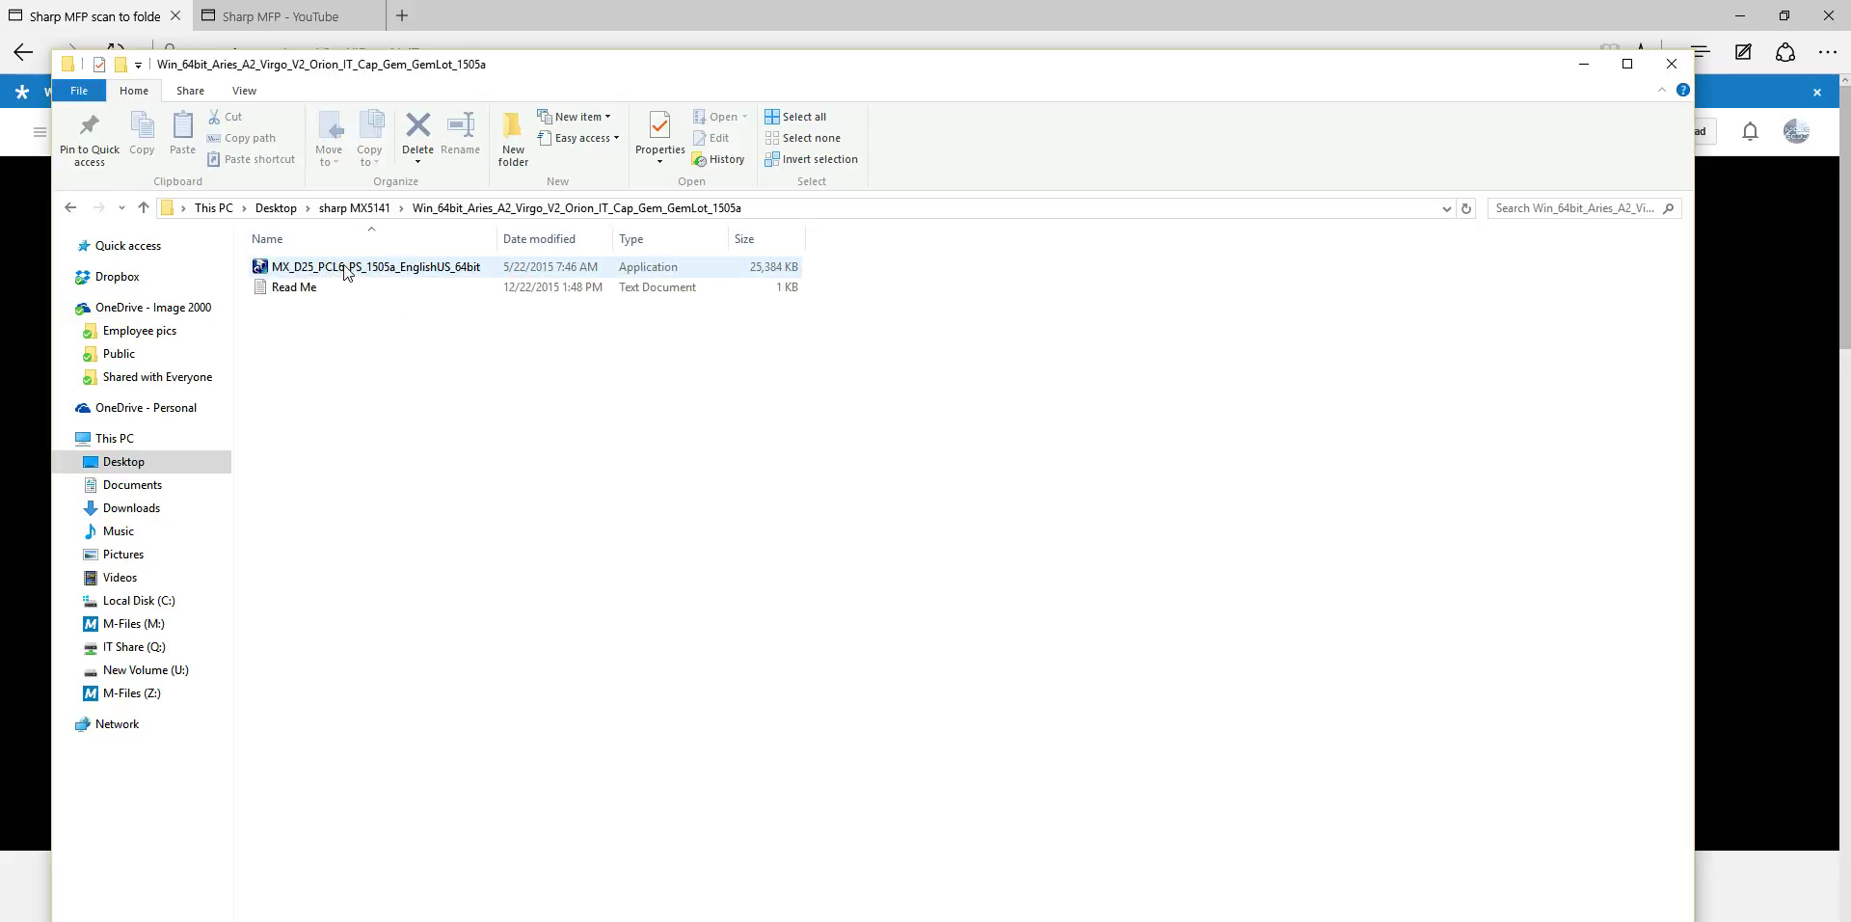
# Run MX_D25_PCL6_PS_1505a_EnglishUS_64bit as administrator and approve the User Account Control prompt
pyautogui.rightClick(346, 272)
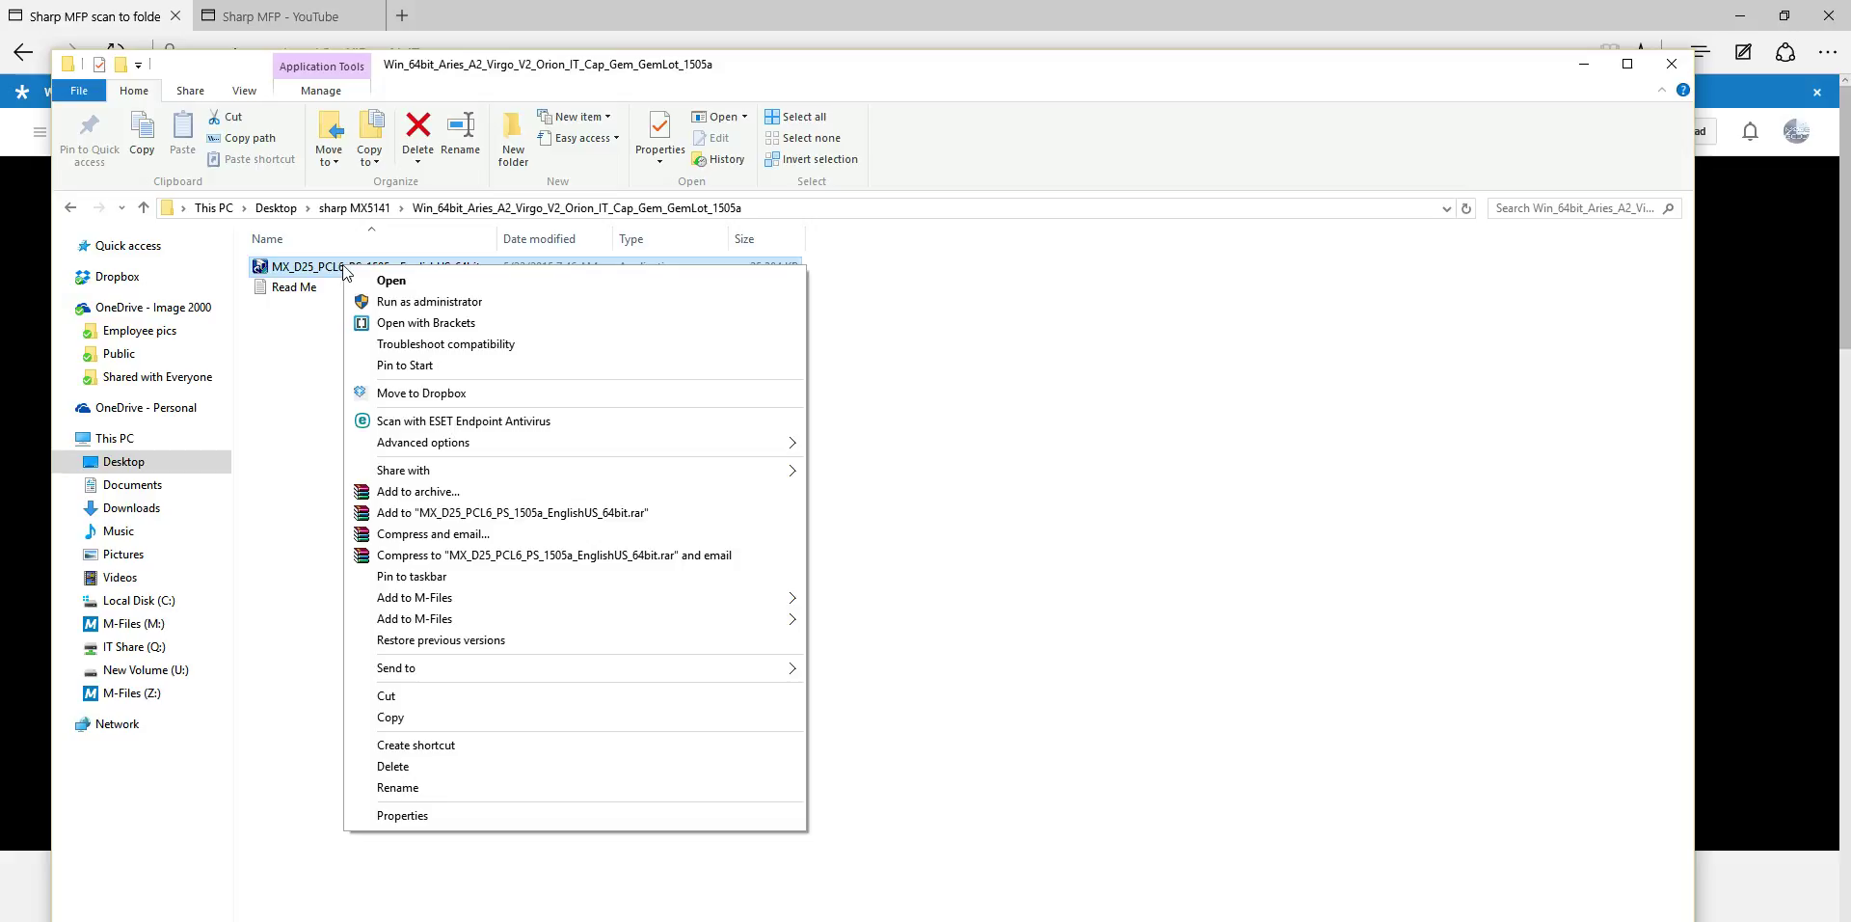
pyautogui.click(419, 306)
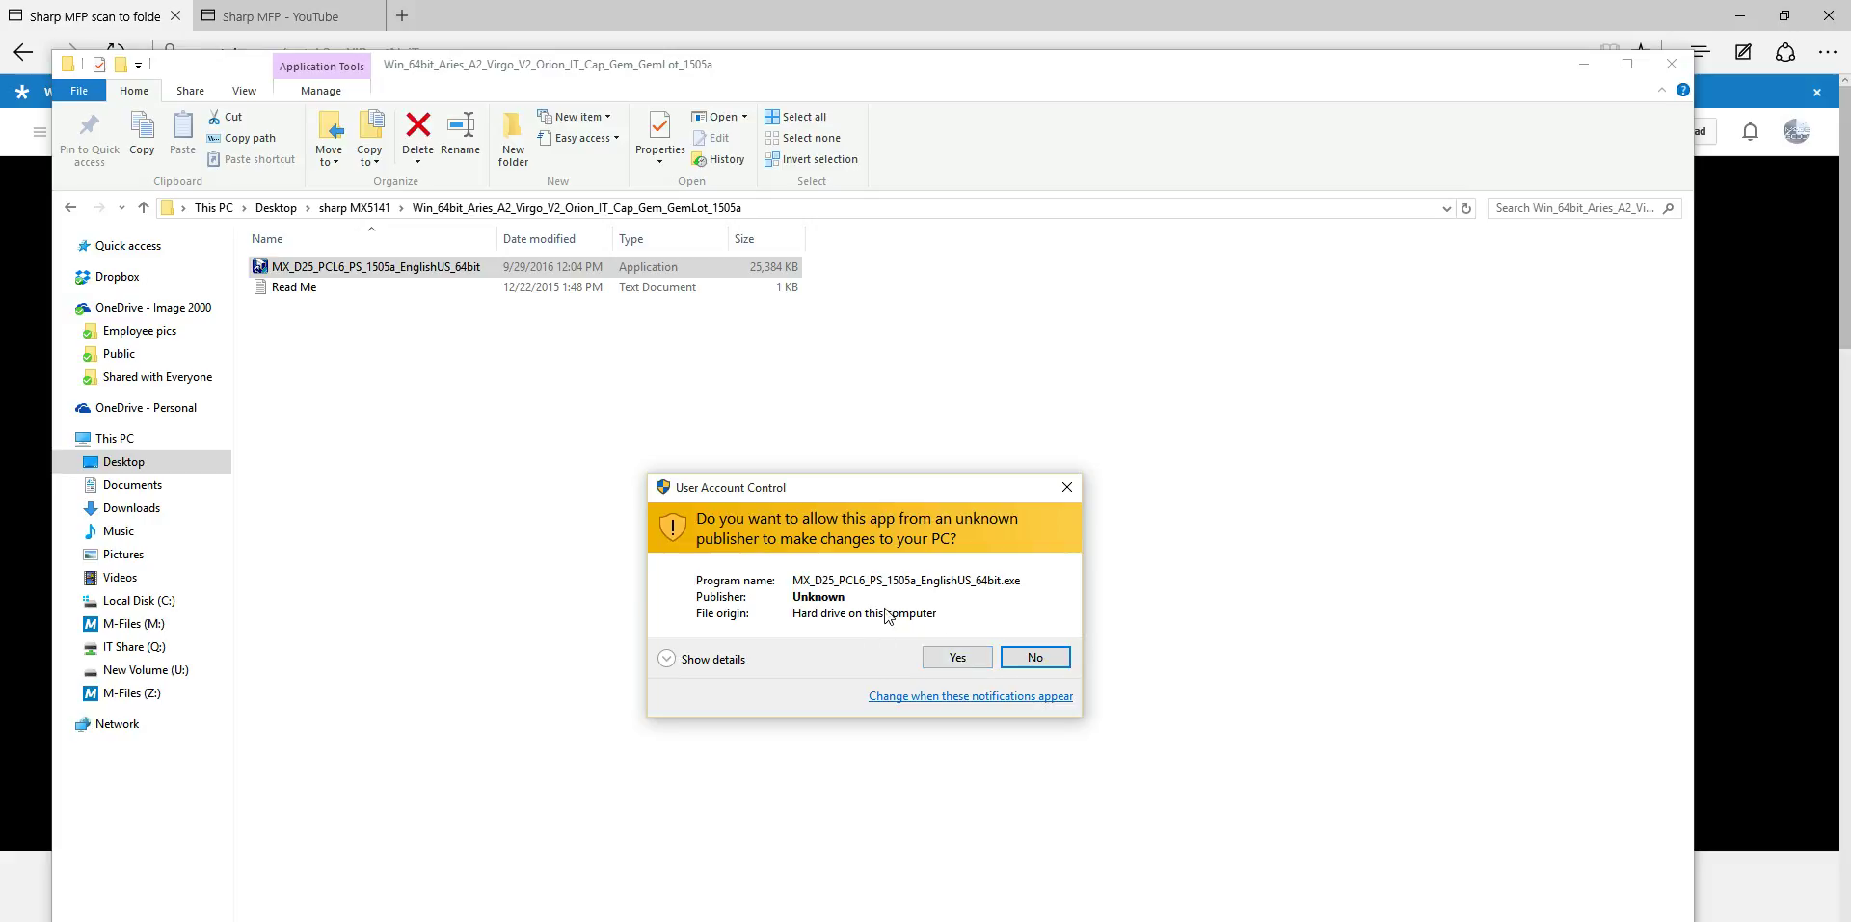
pyautogui.click(957, 659)
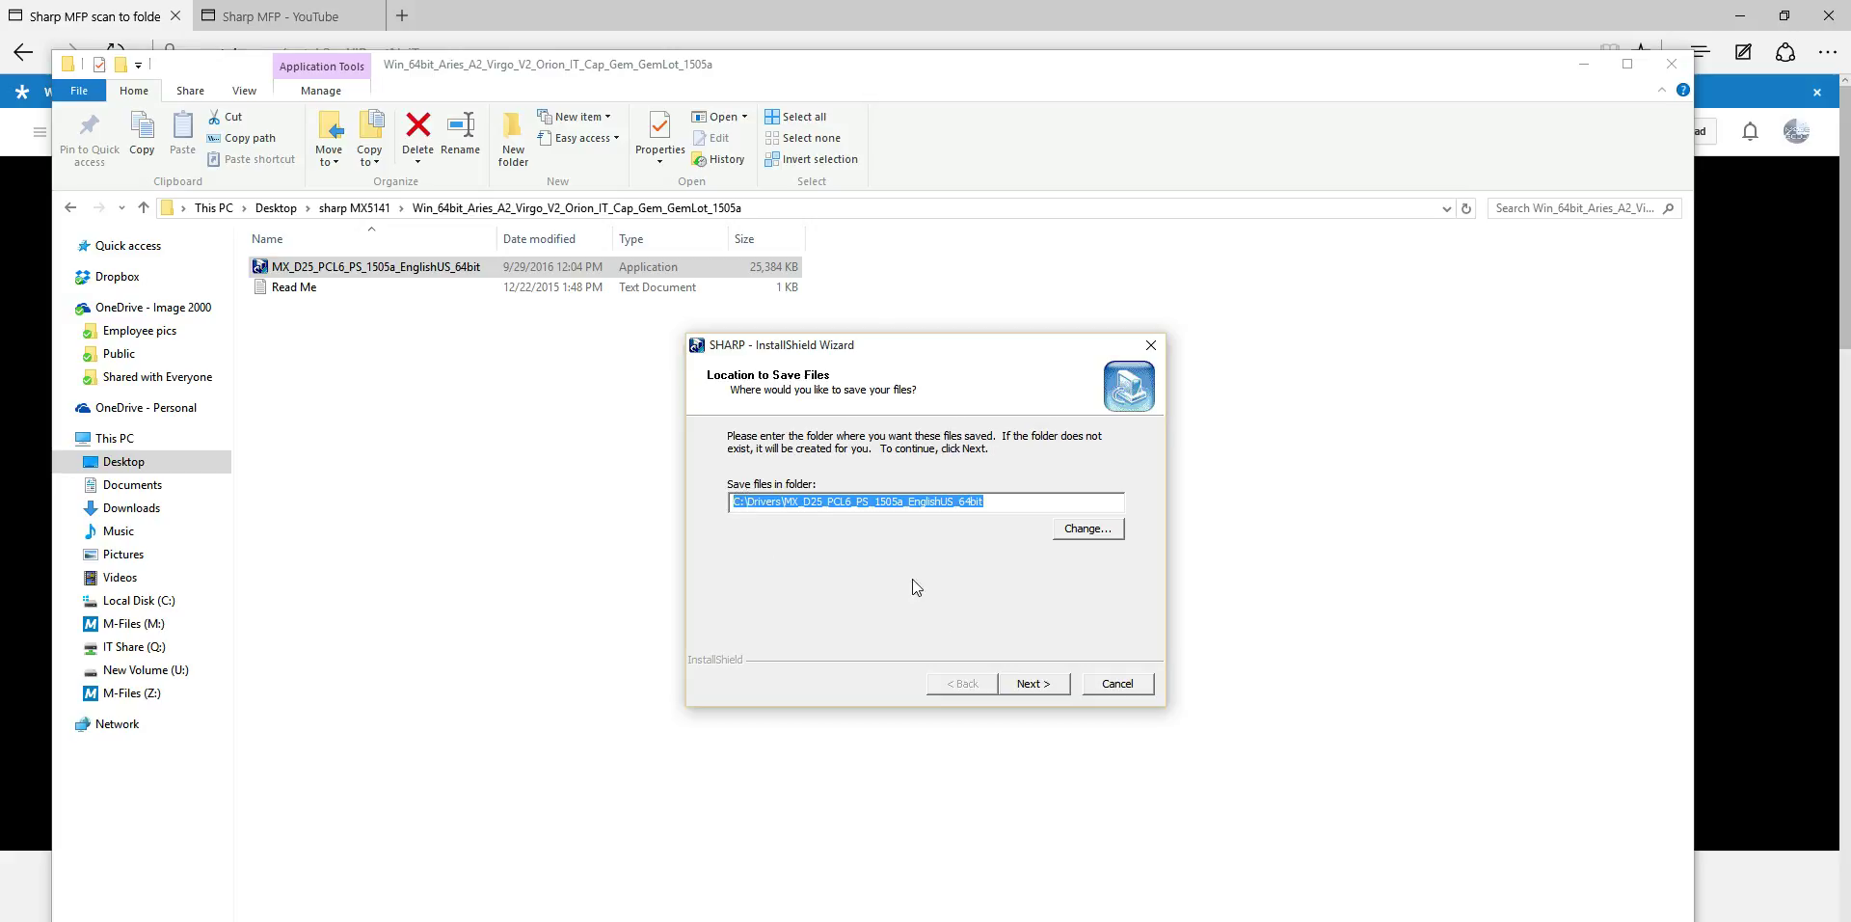
# Extract the installer files to the default C:\Drivers\MX_D25_PCL6_PS_1505a_EnglishUS_64bit folder
pyautogui.click(1033, 686)
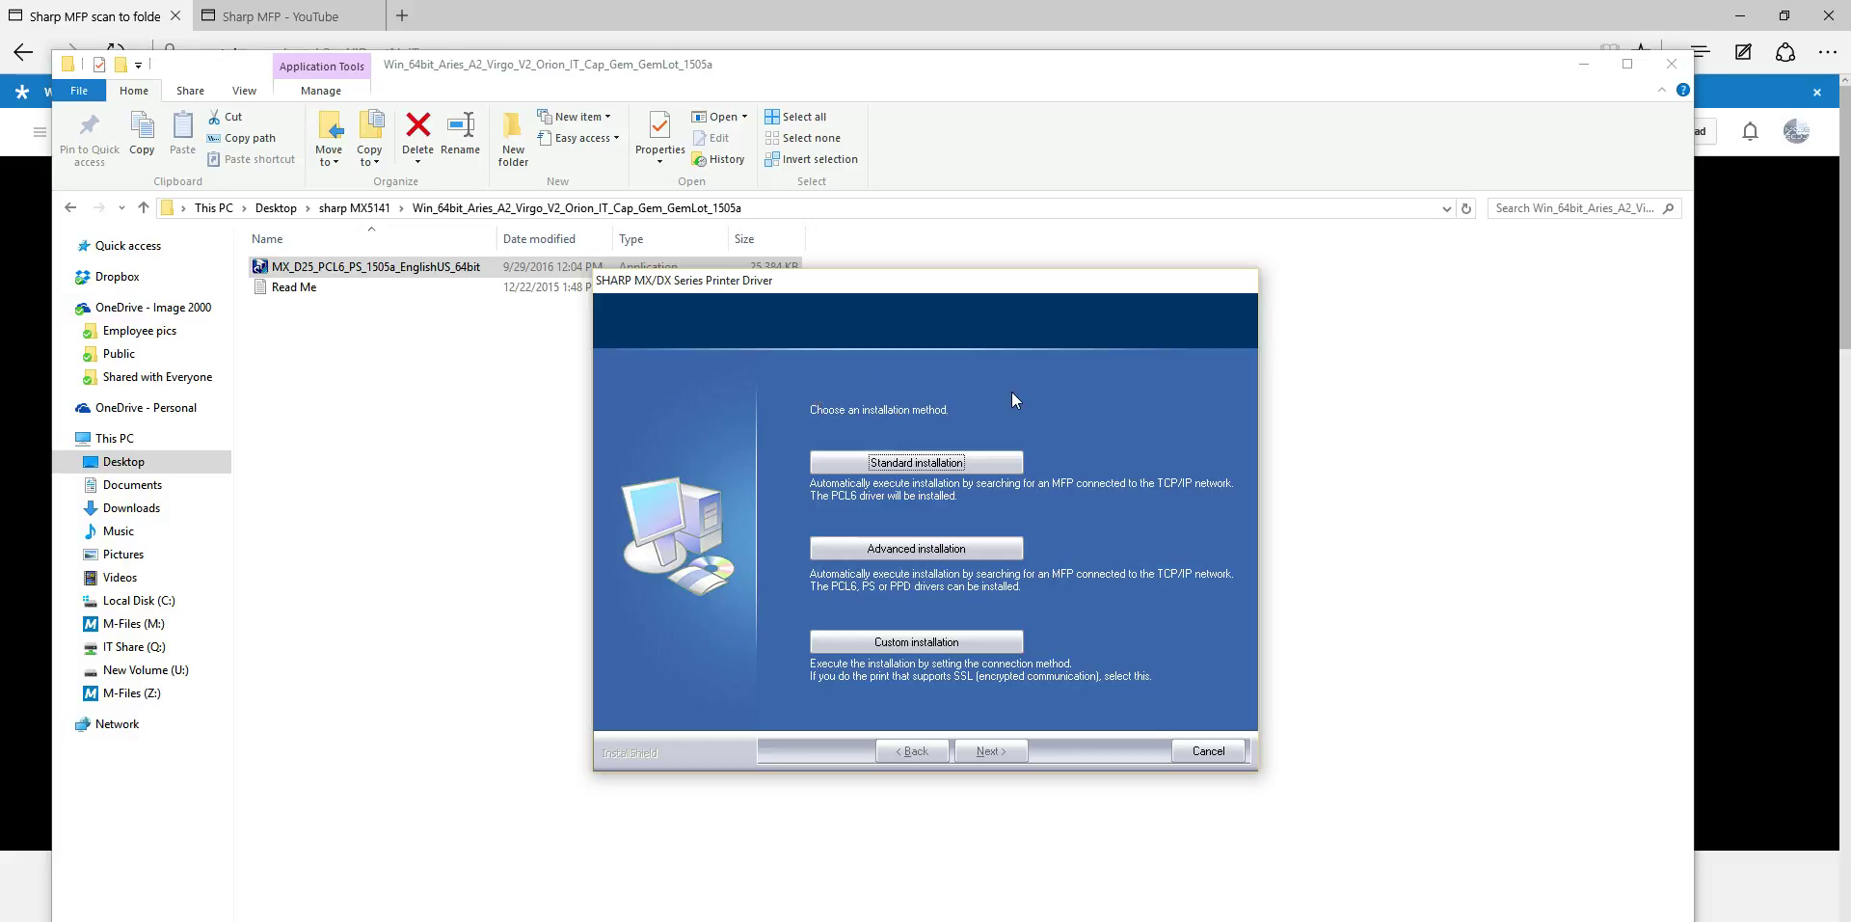
# Choose Standard installation to install the PCL6 driver for the networked MX-5141N
pyautogui.click(935, 464)
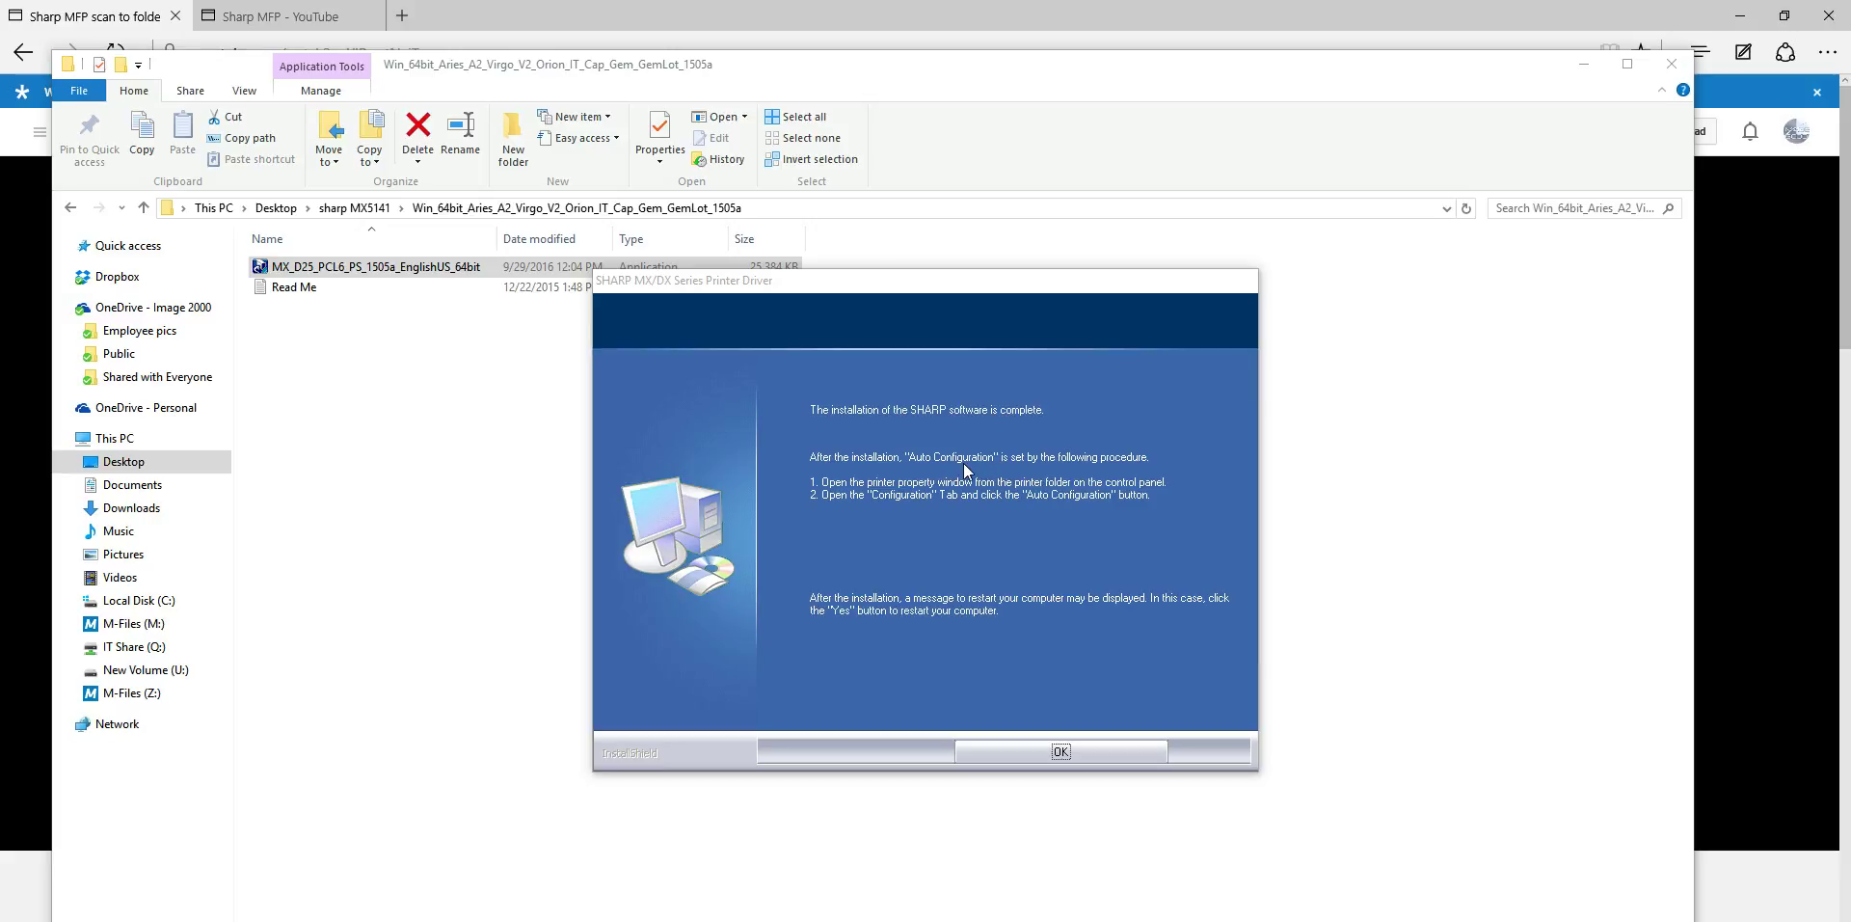
# Dismiss the completion screen, decline restarting Windows, and open the Win+X quick-link list
pyautogui.click(1061, 751)
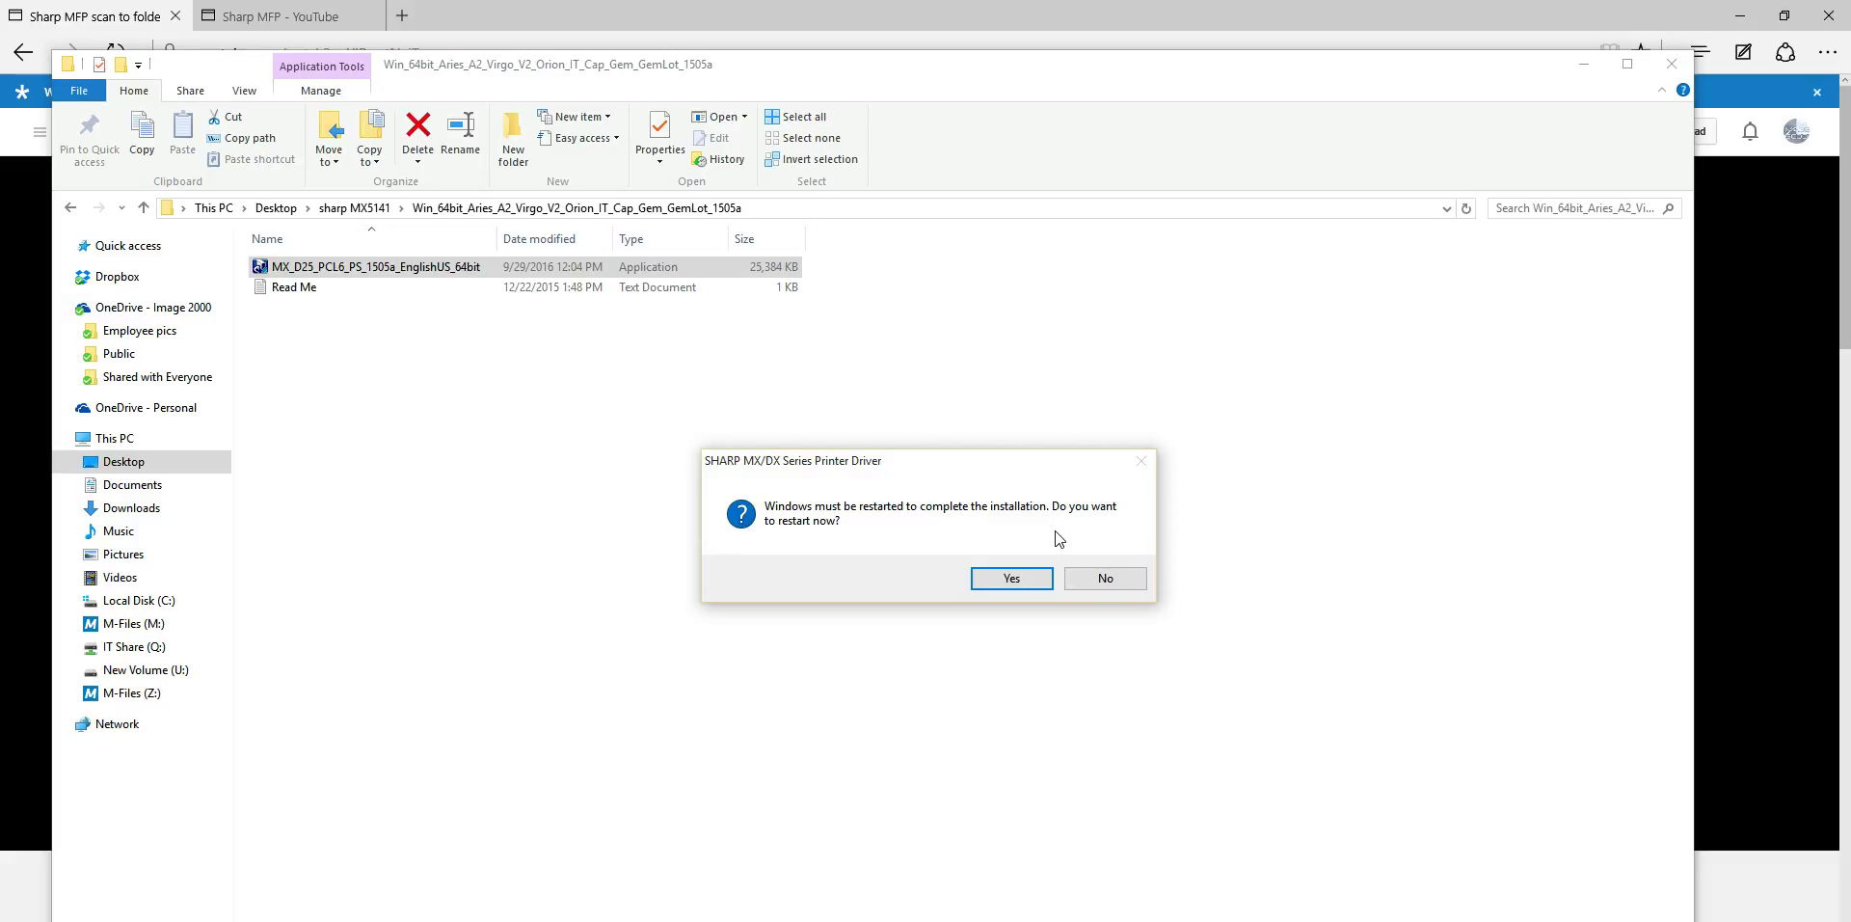
pyautogui.click(1112, 581)
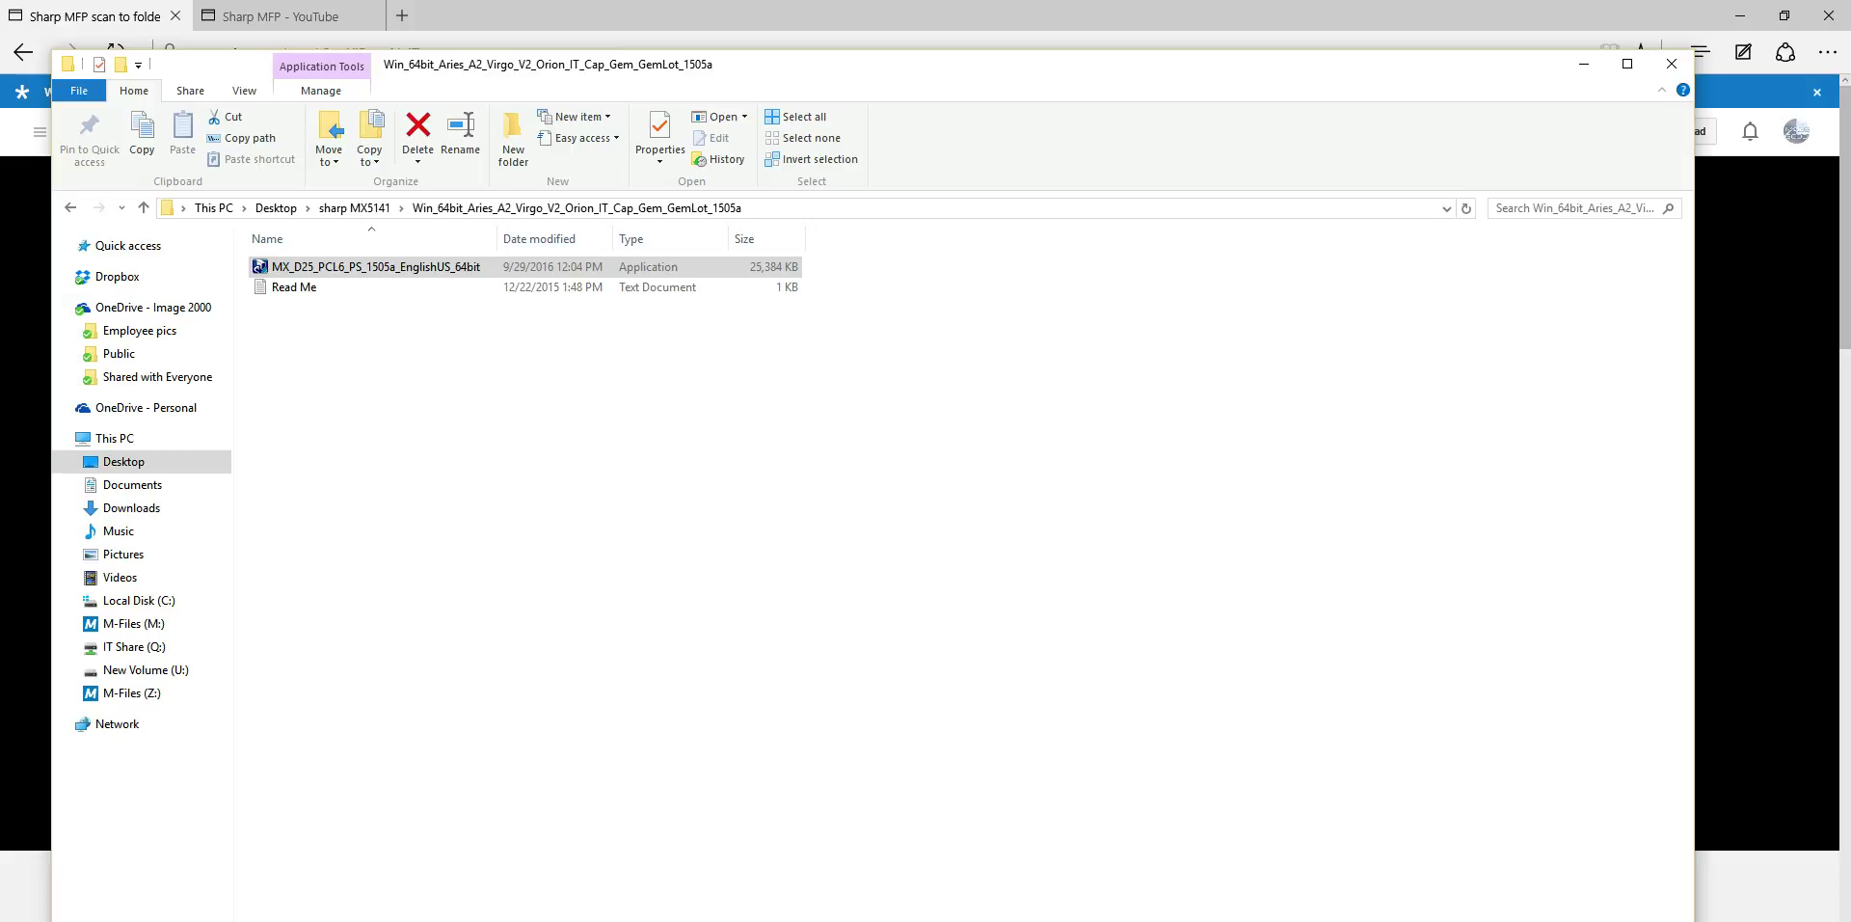
pyautogui.moveTo(1157, 920)
pyautogui.press('super+x')
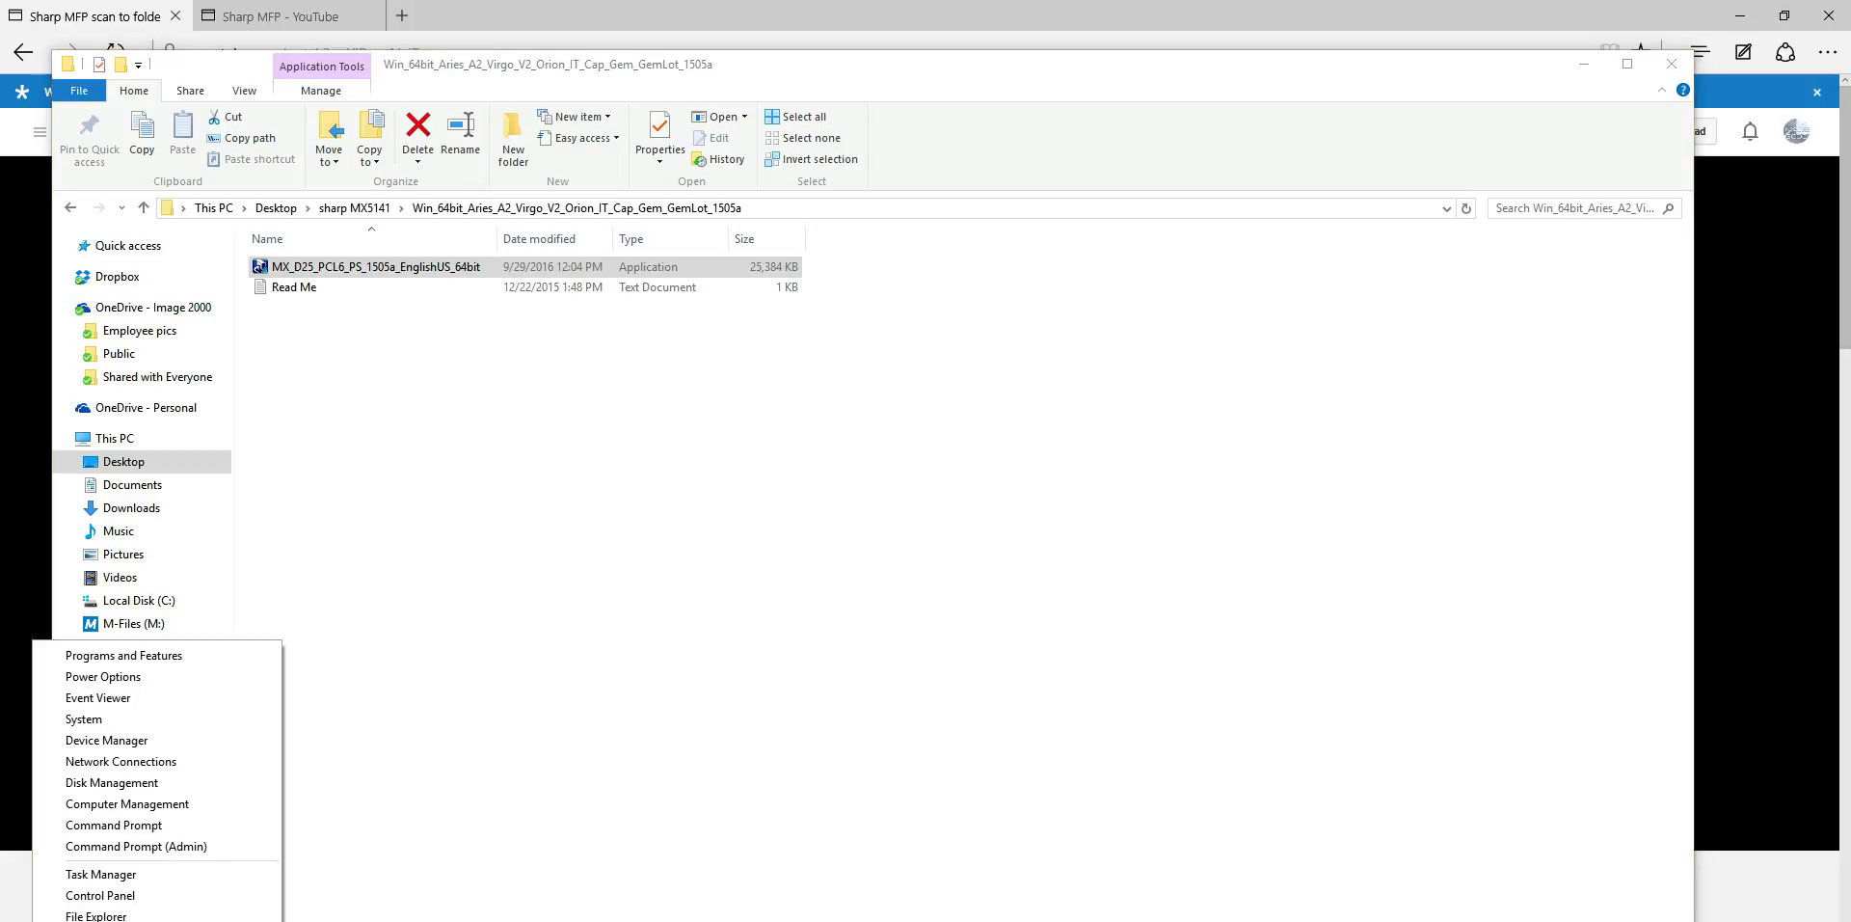
# Go to Control Panel's Devices and Printers and select the SHARP MX-5141N PCL6 printer
pyautogui.click(122, 897)
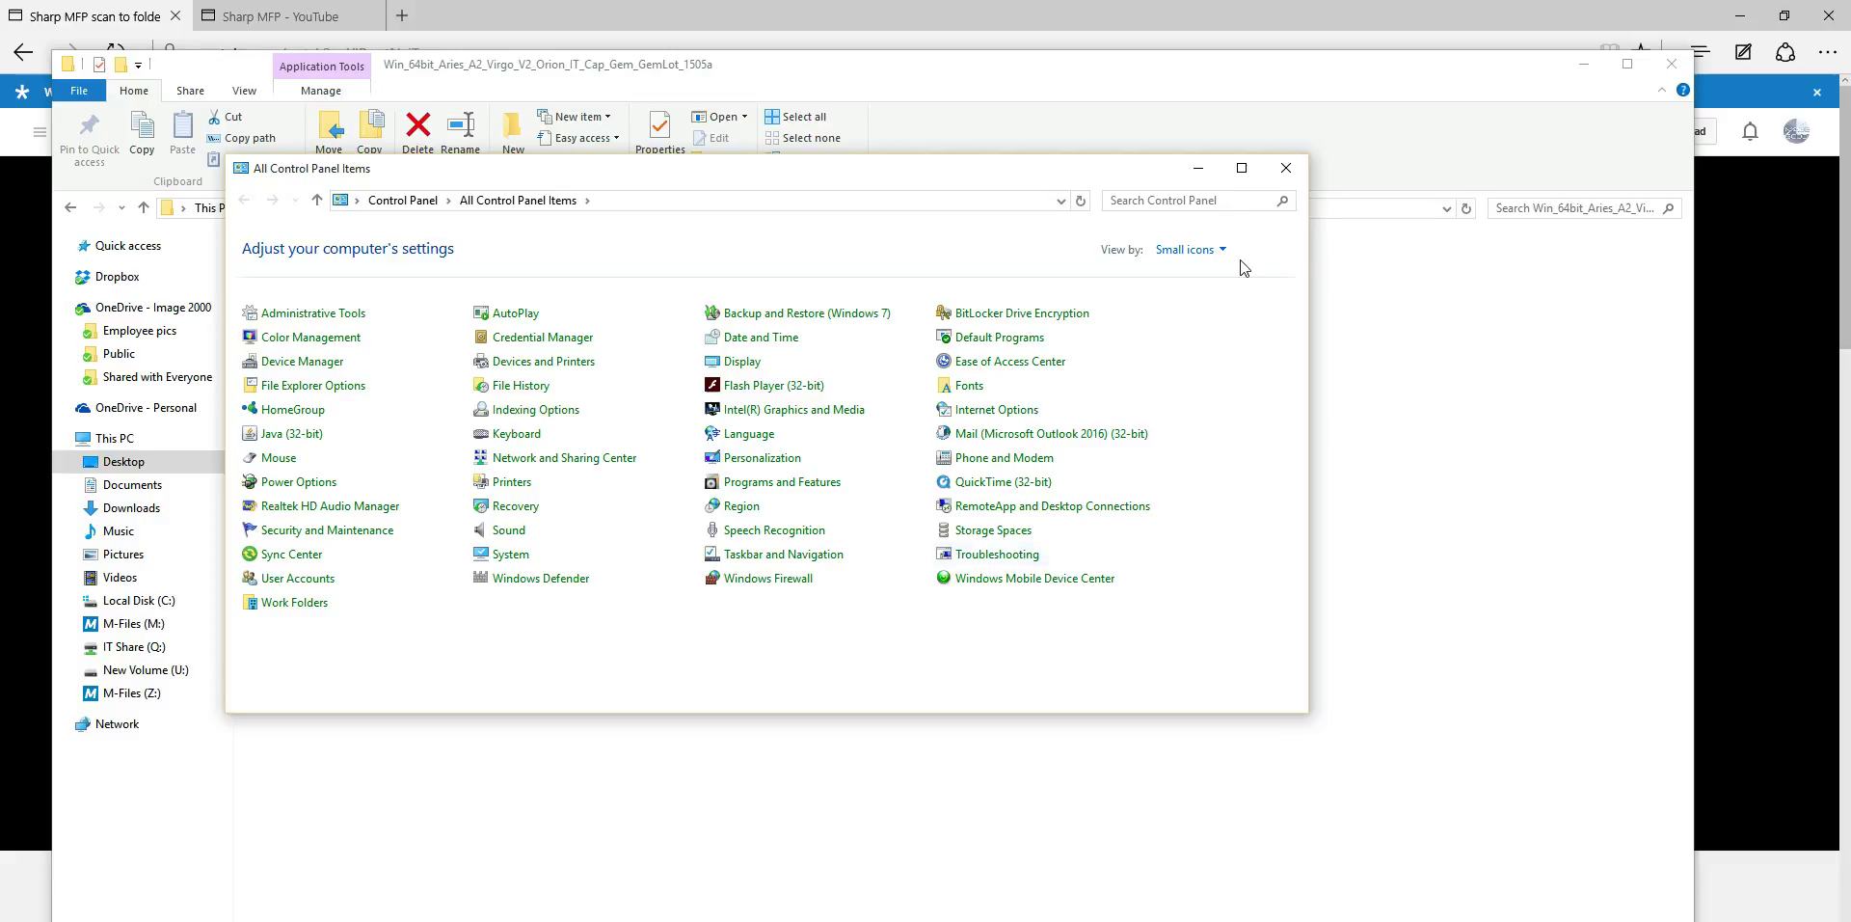
pyautogui.click(542, 363)
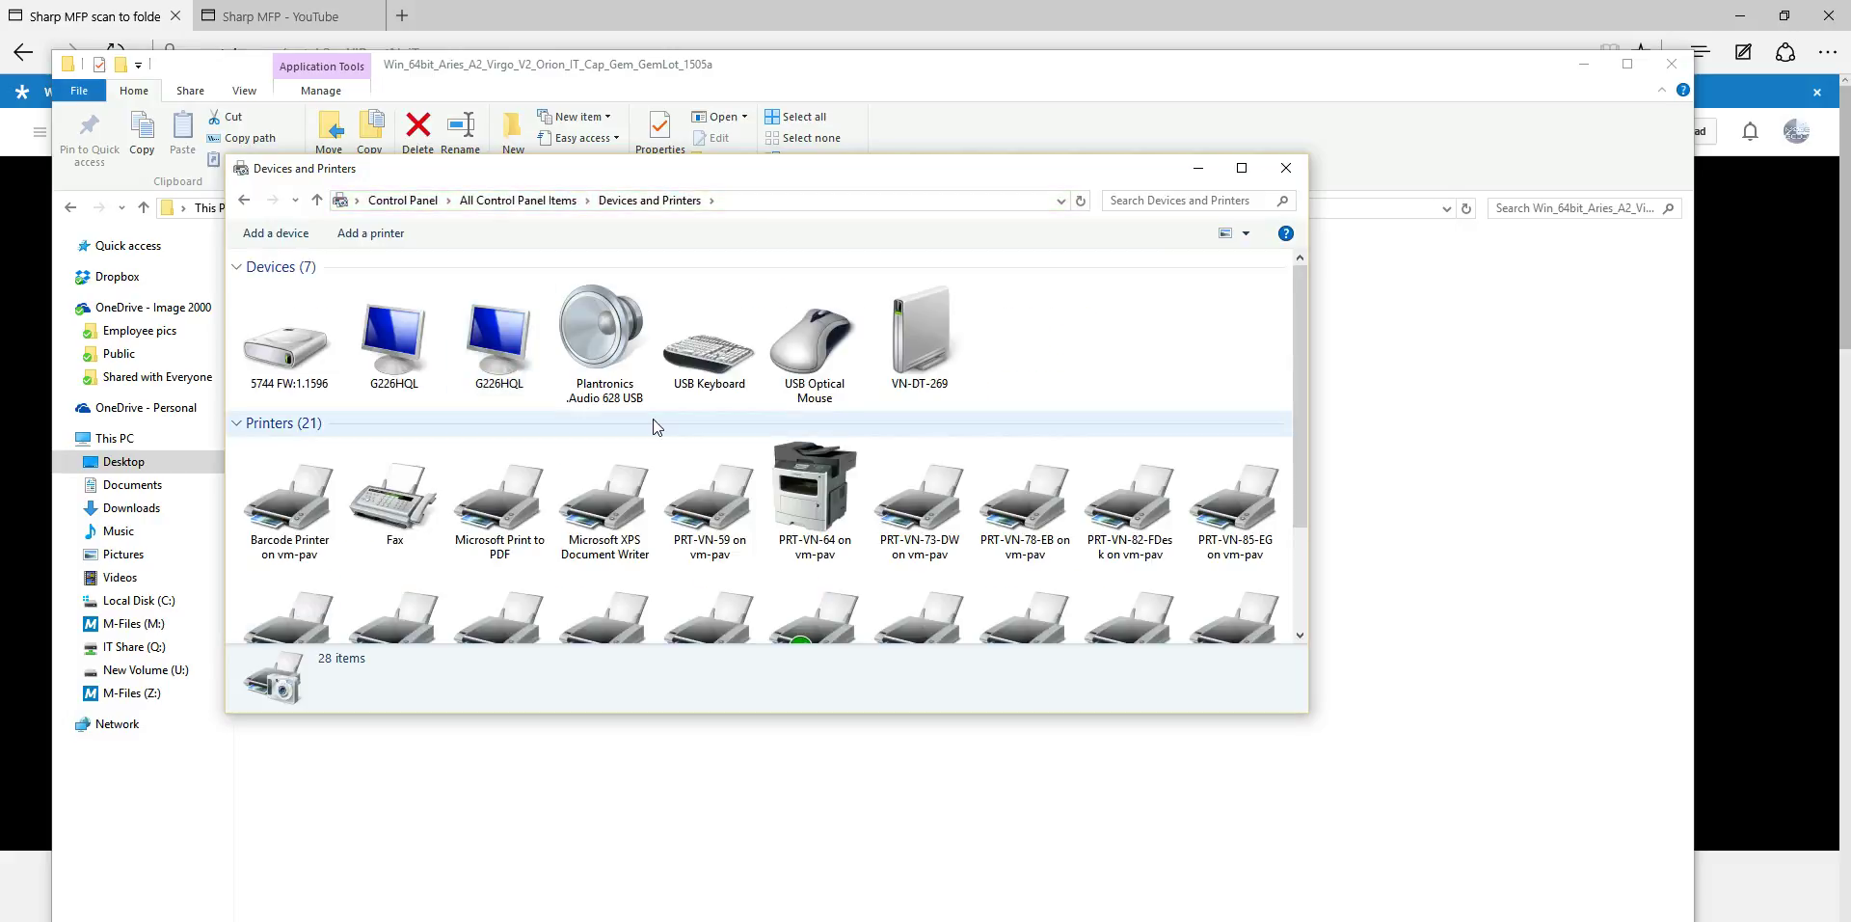
pyautogui.scroll(-3, 655, 426)
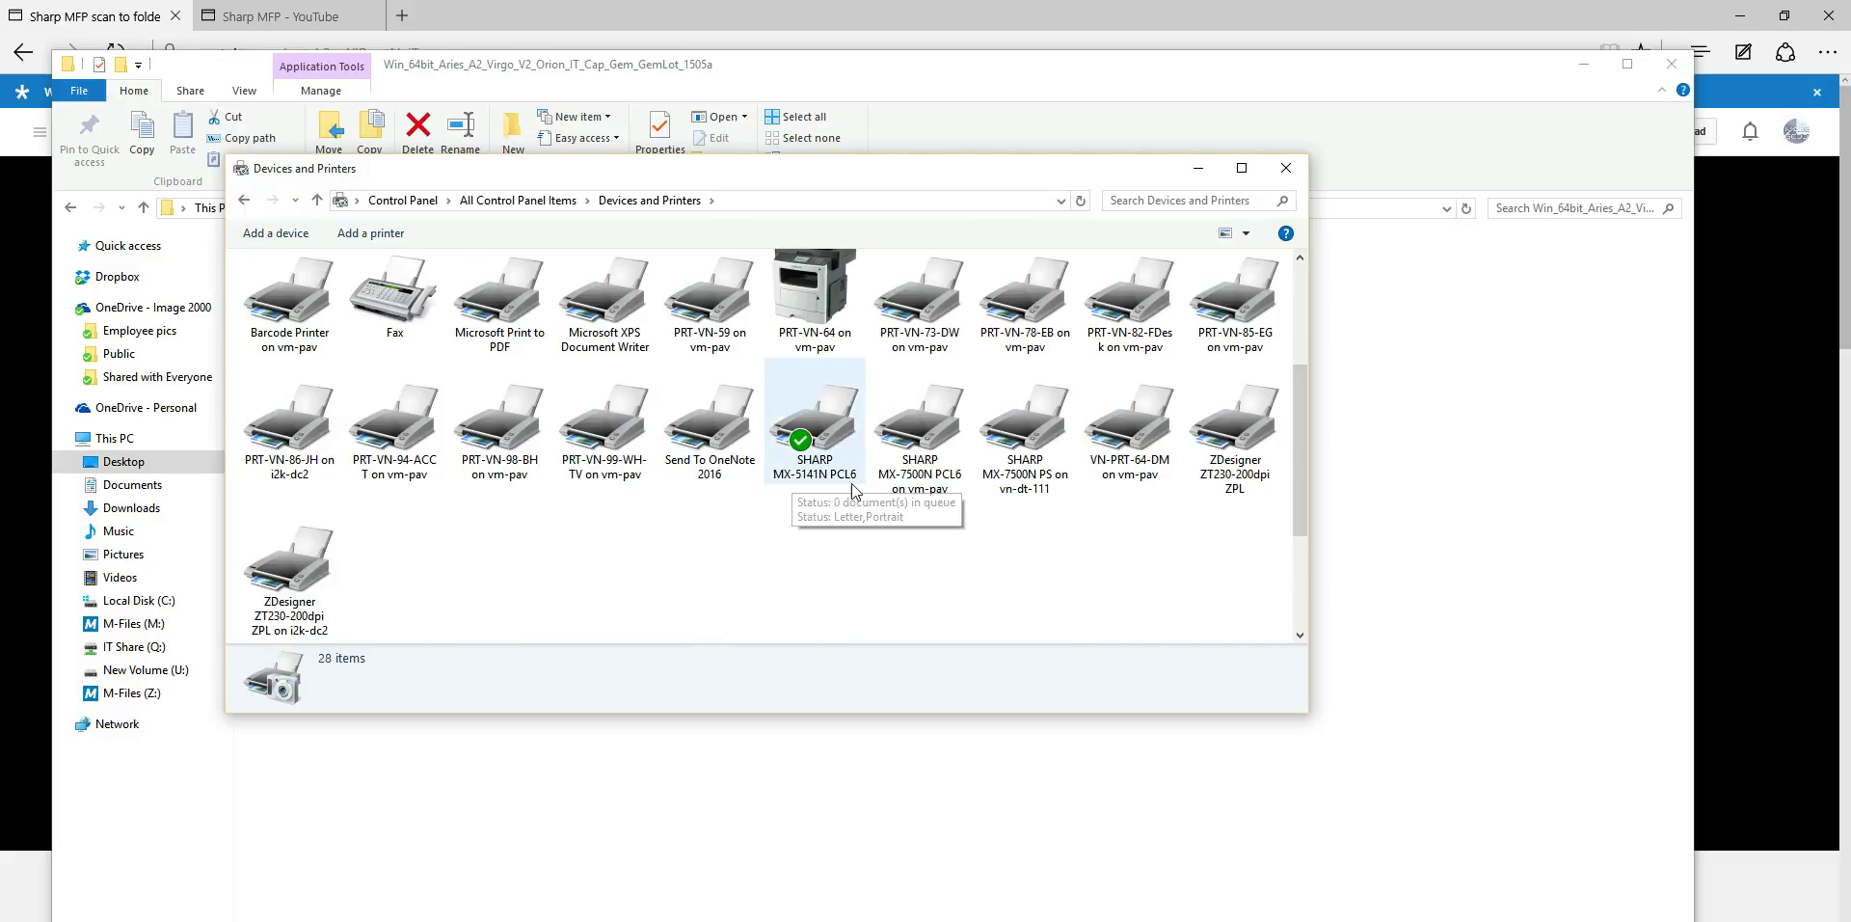
pyautogui.click(811, 439)
# Open Printer properties for the SHARP MX-5141N PCL6, centre the dialog, and view its Configuration tab
pyautogui.rightClick(811, 438)
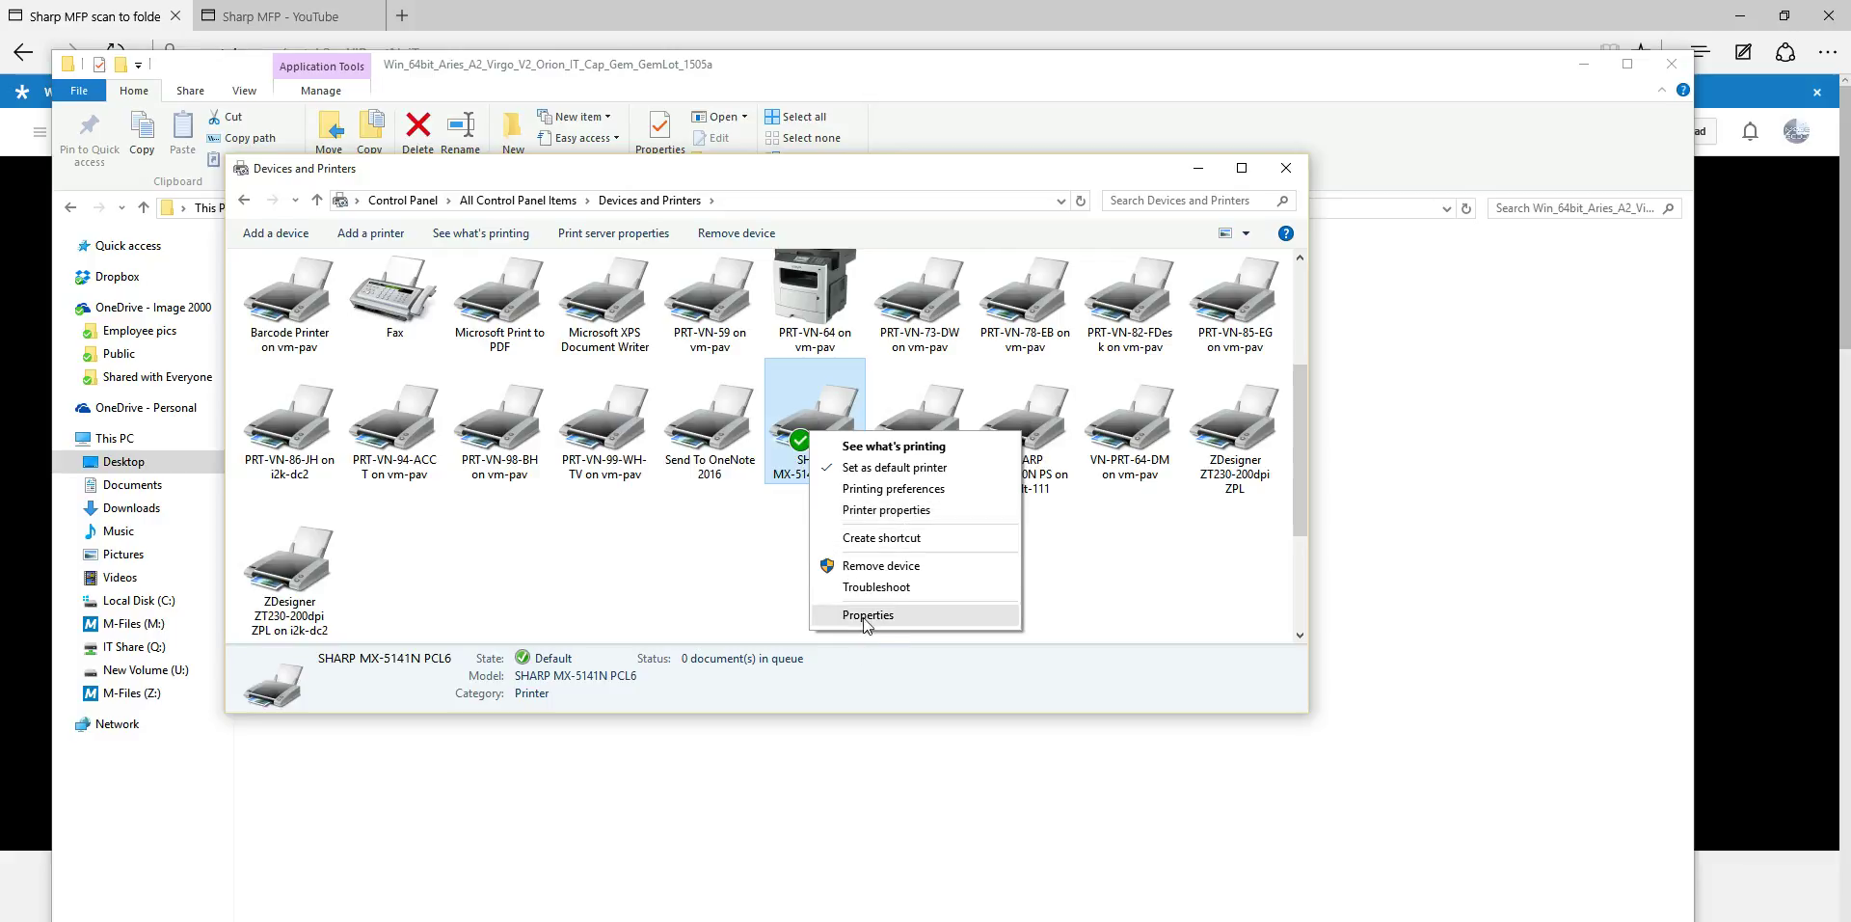
pyautogui.click(904, 510)
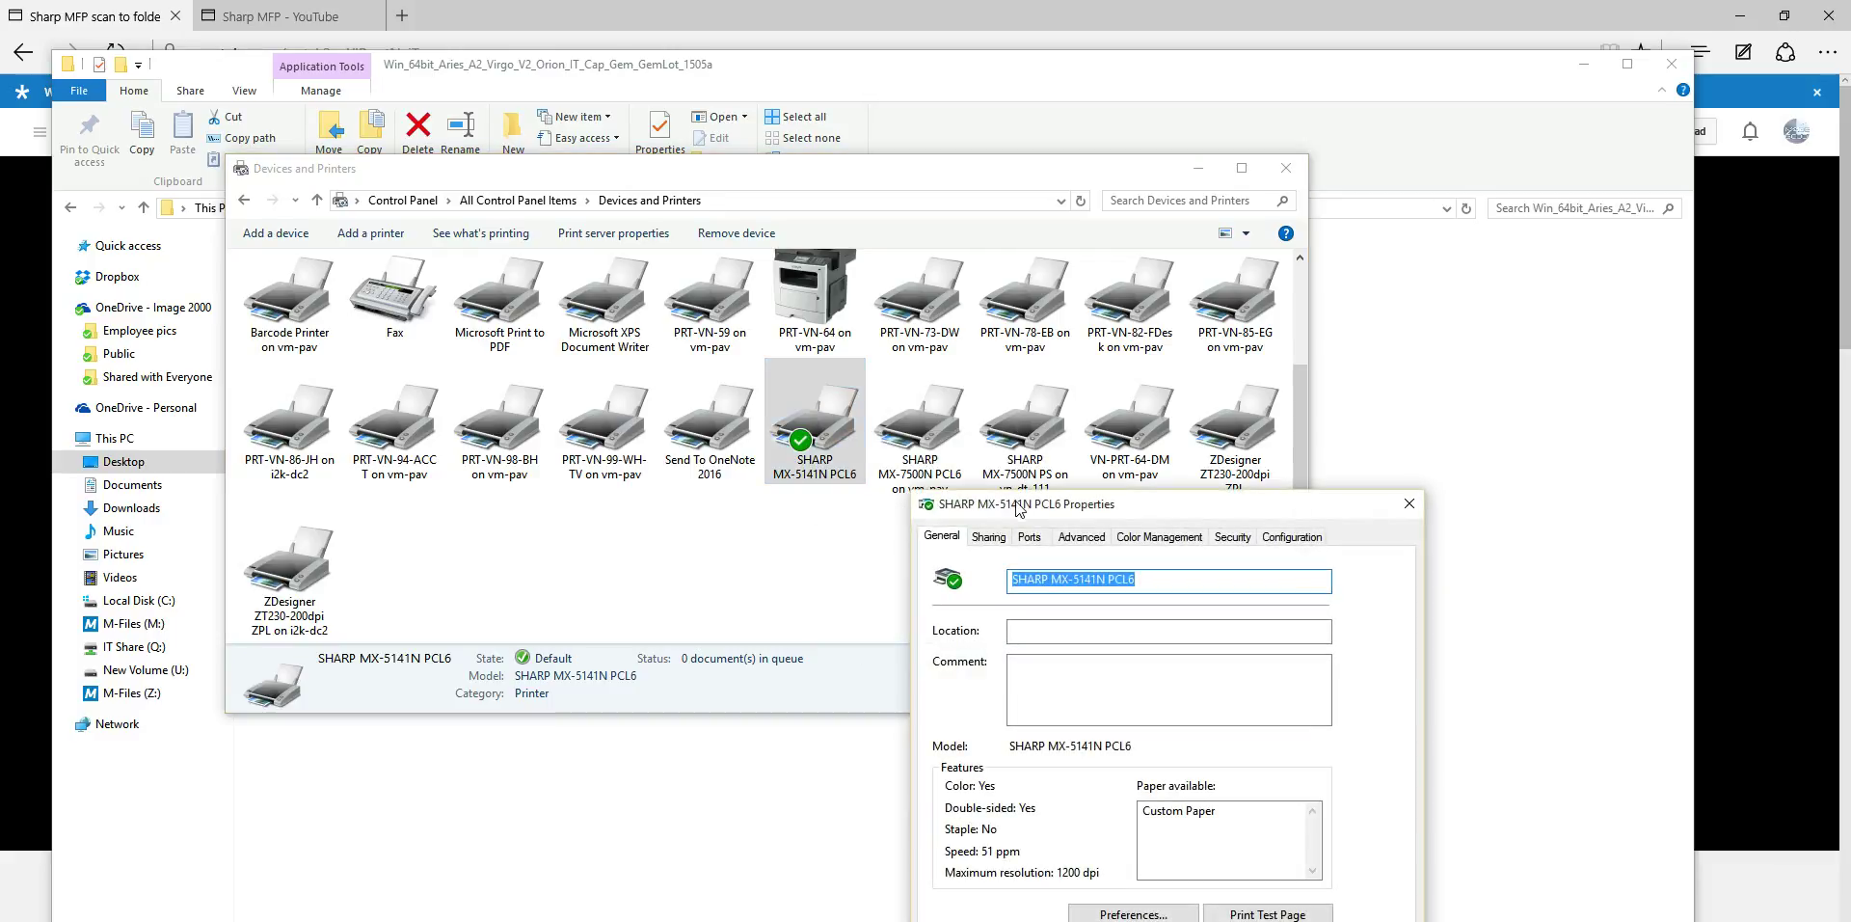
pyautogui.moveTo(1007, 507); pyautogui.dragTo(595, 280)
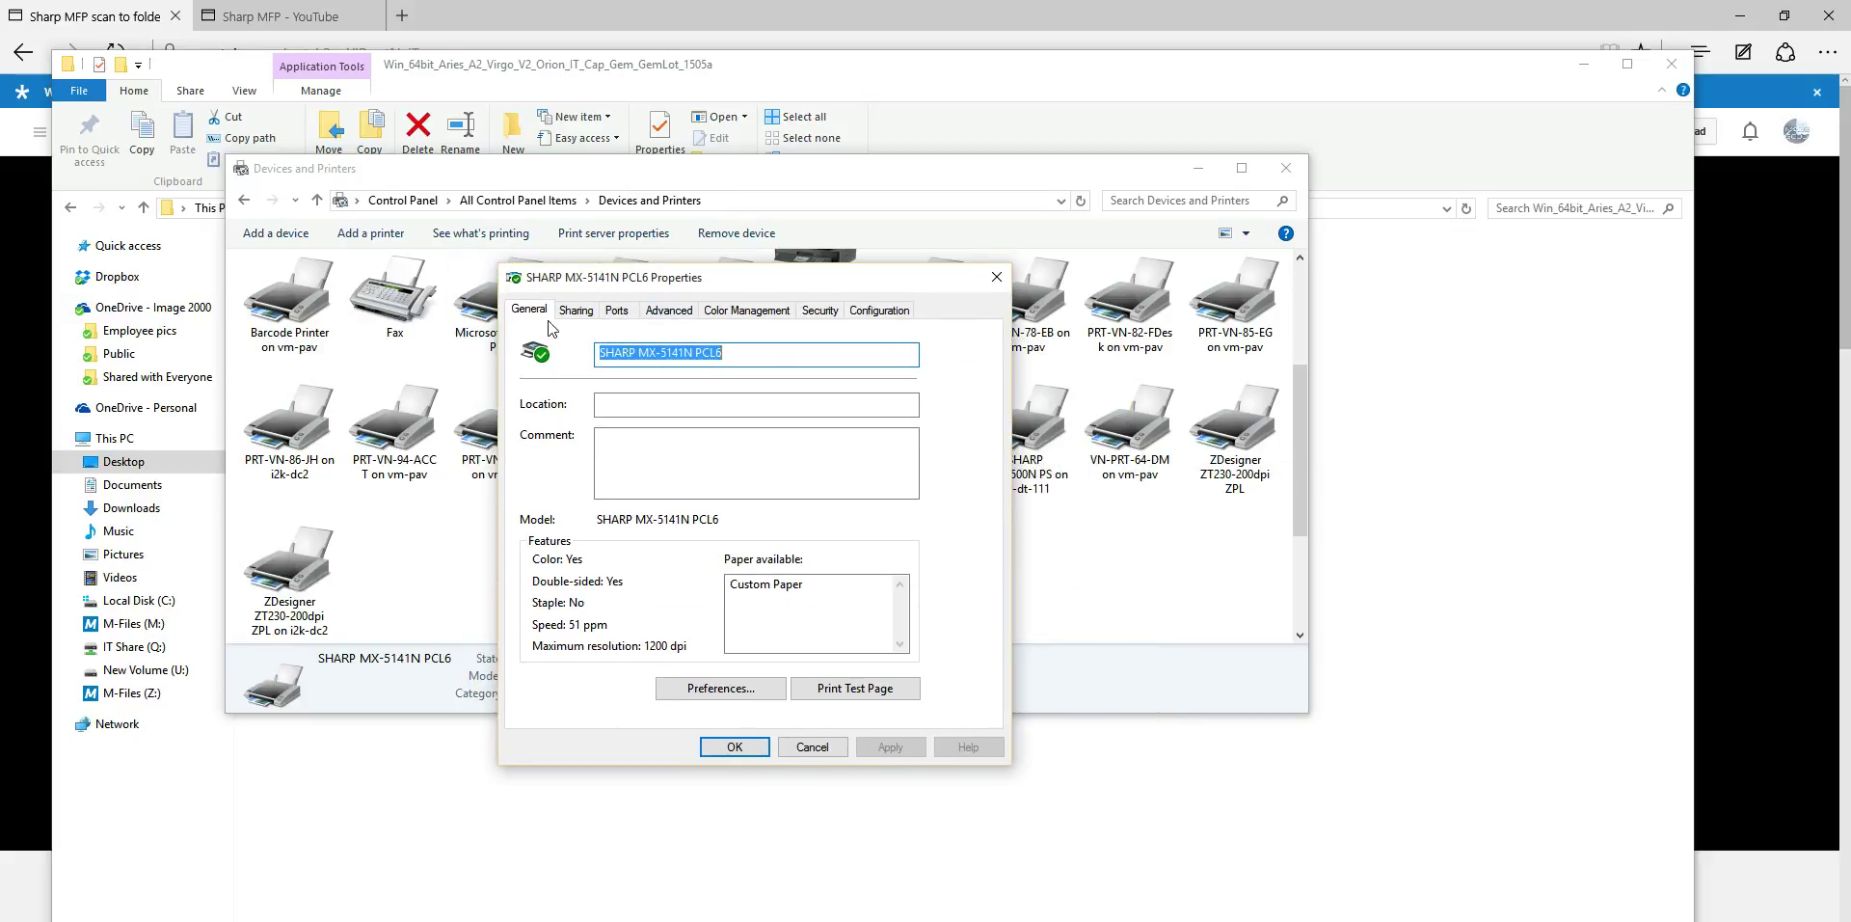
pyautogui.click(872, 314)
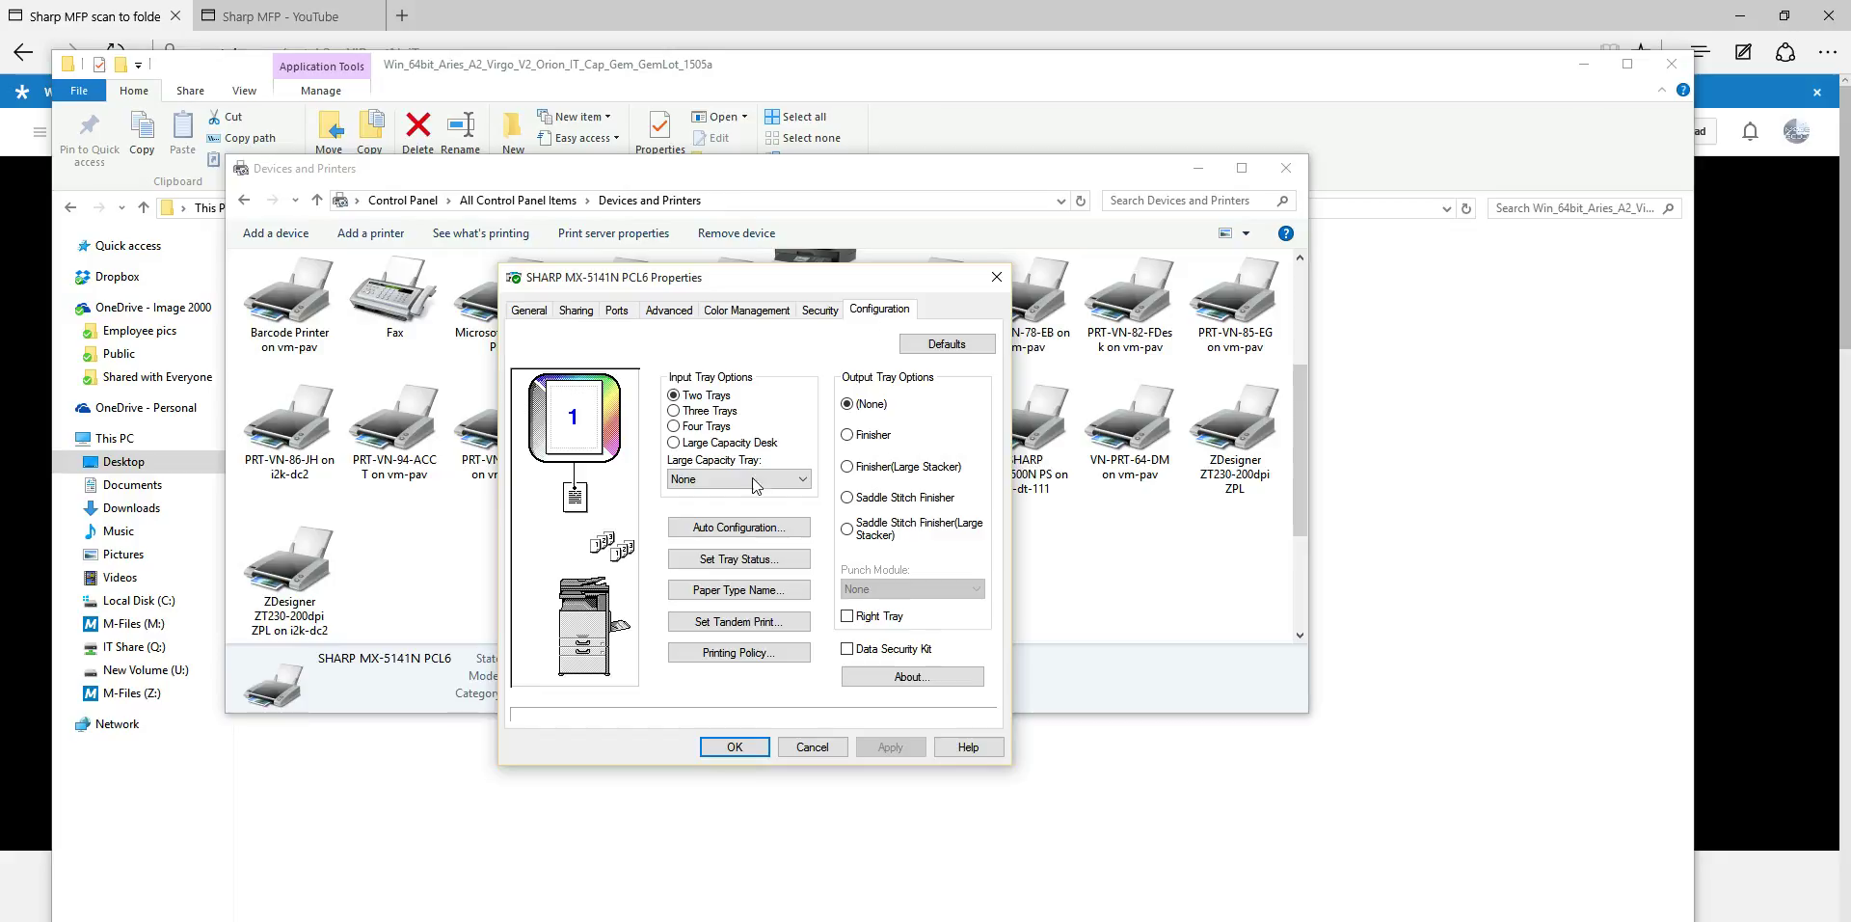
# Auto-configure the printer with Three Trays, no Large Capacity or Right Tray, and a Finisher
pyautogui.click(777, 529)
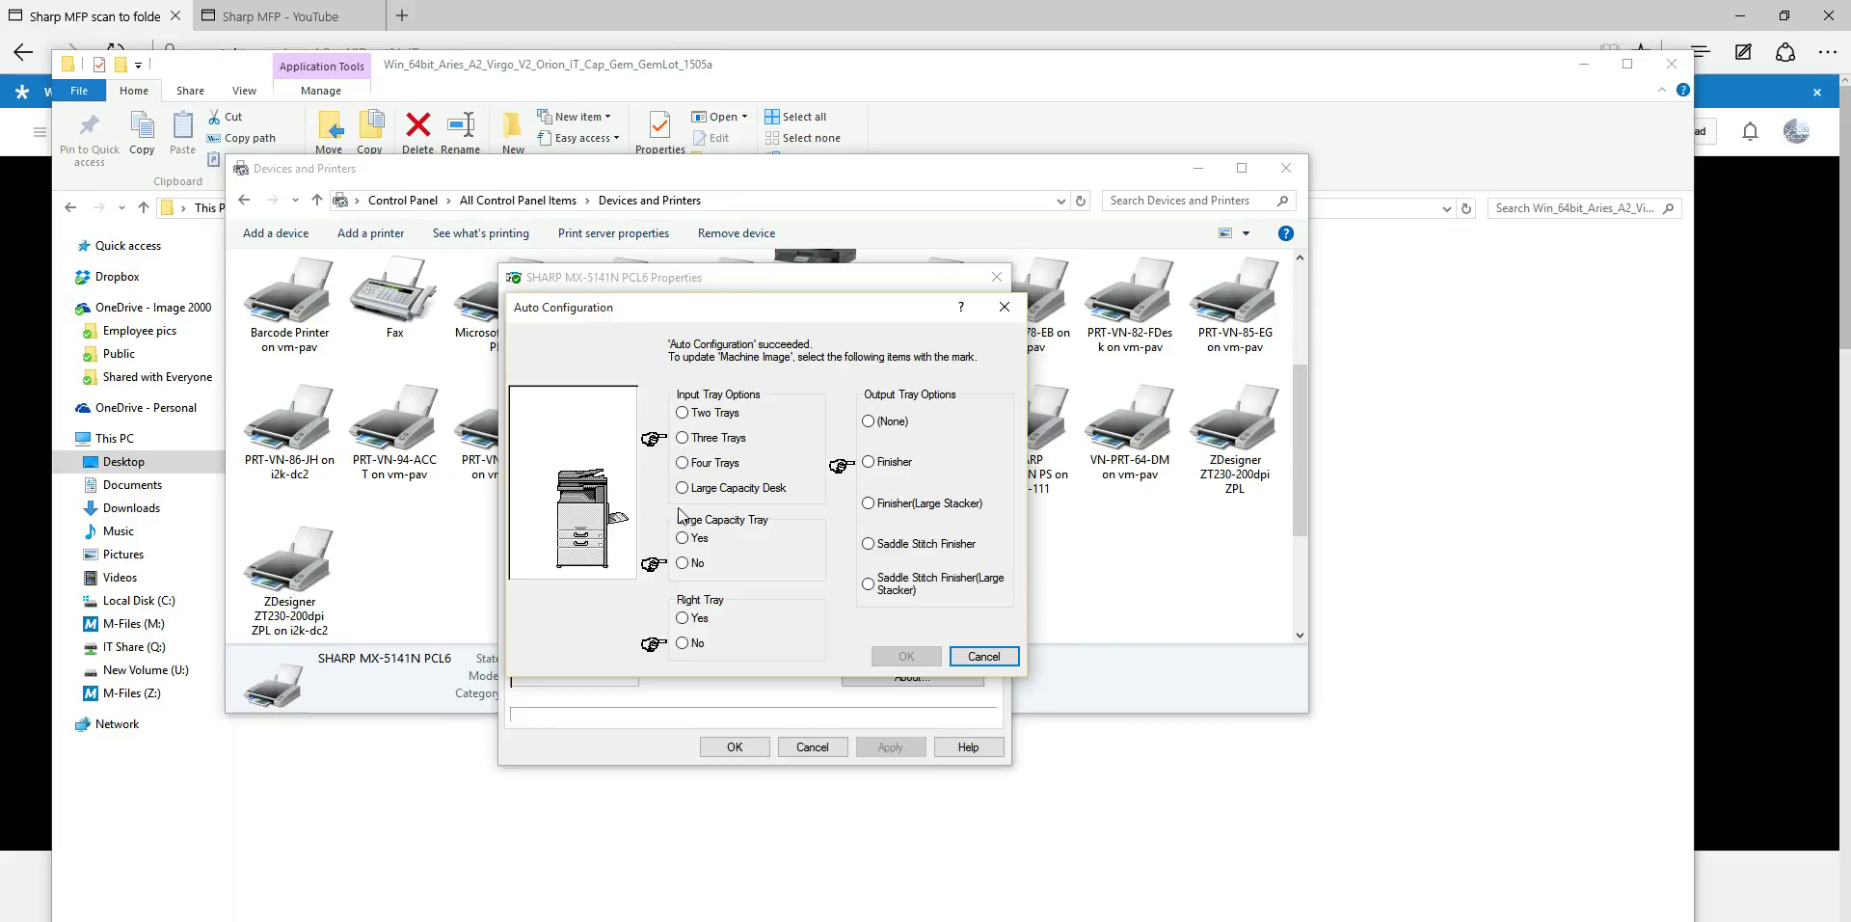
pyautogui.click(682, 438)
pyautogui.click(682, 563)
pyautogui.click(682, 643)
pyautogui.click(869, 462)
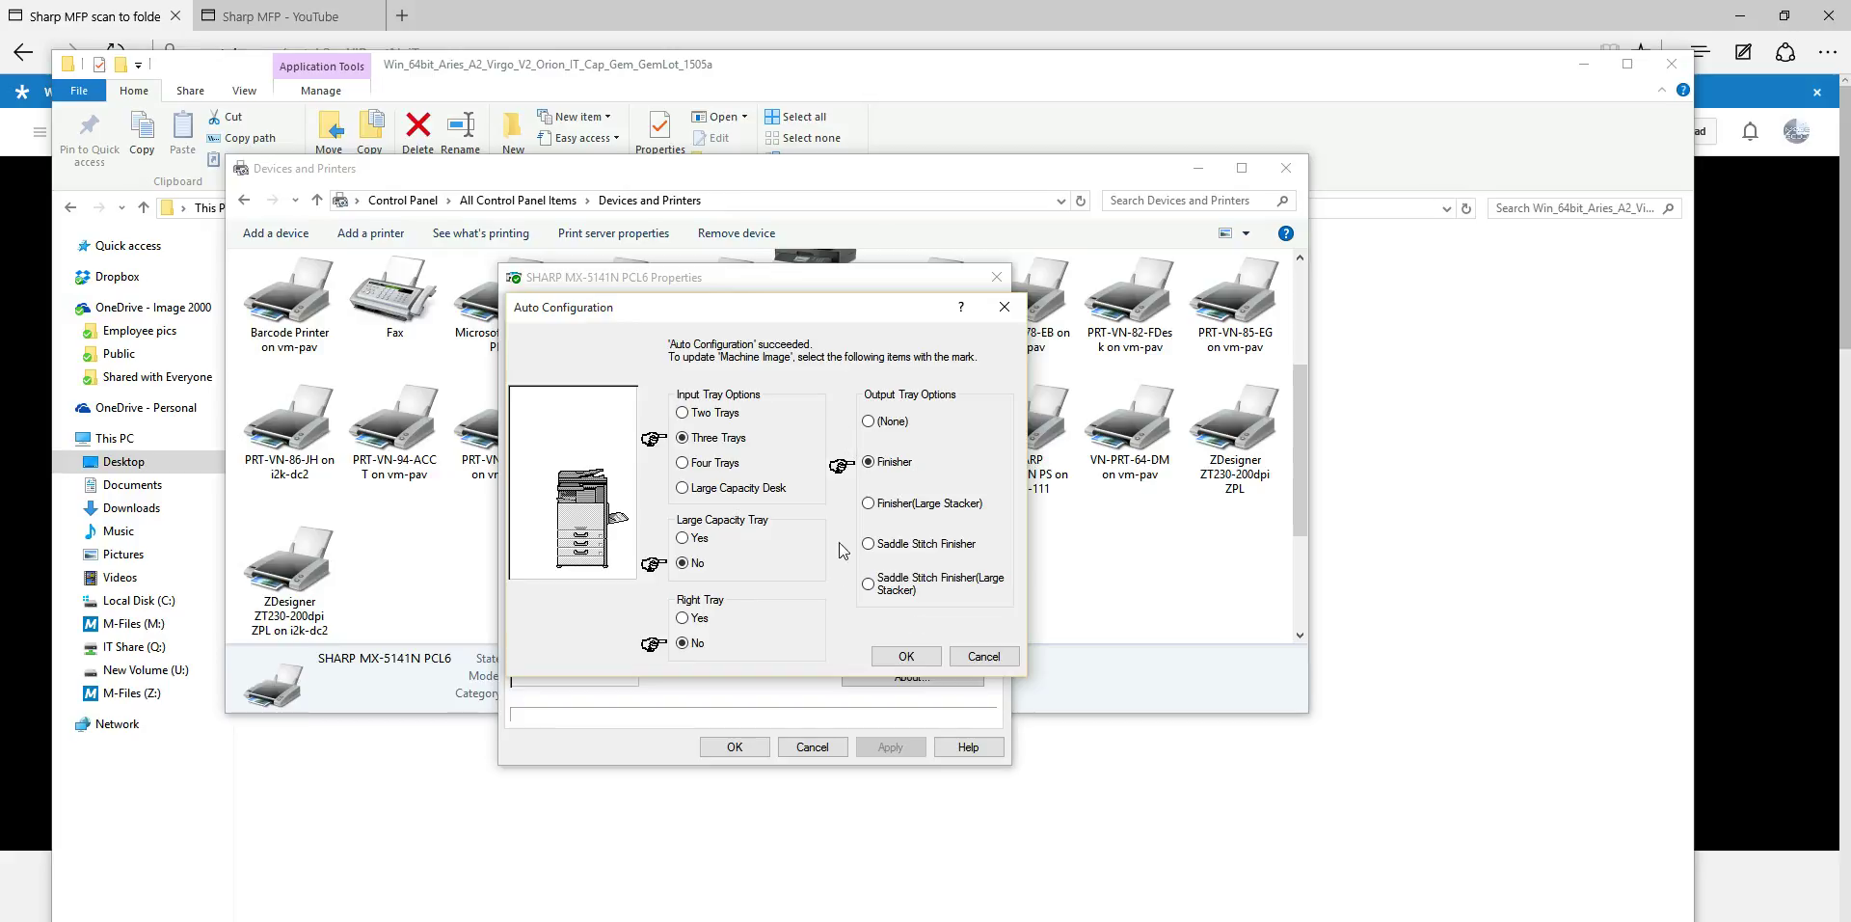
pyautogui.click(906, 657)
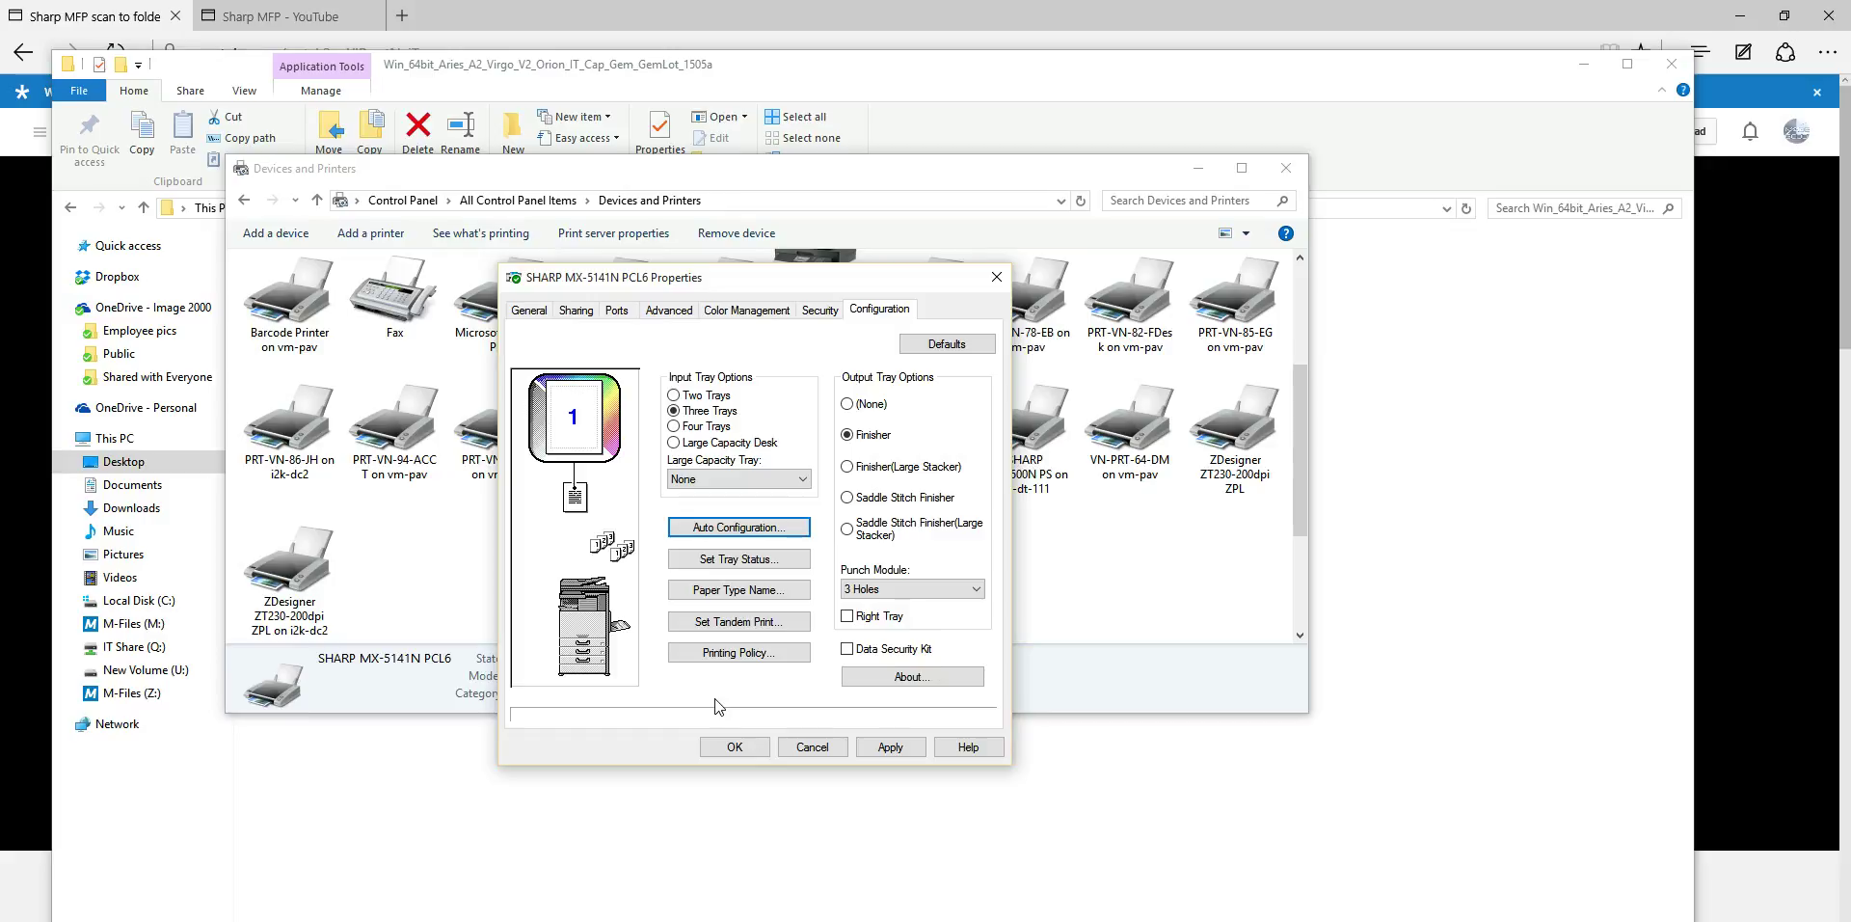
# Apply the tray settings, then print a test page from the General tab and dismiss the confirmation
pyautogui.click(890, 742)
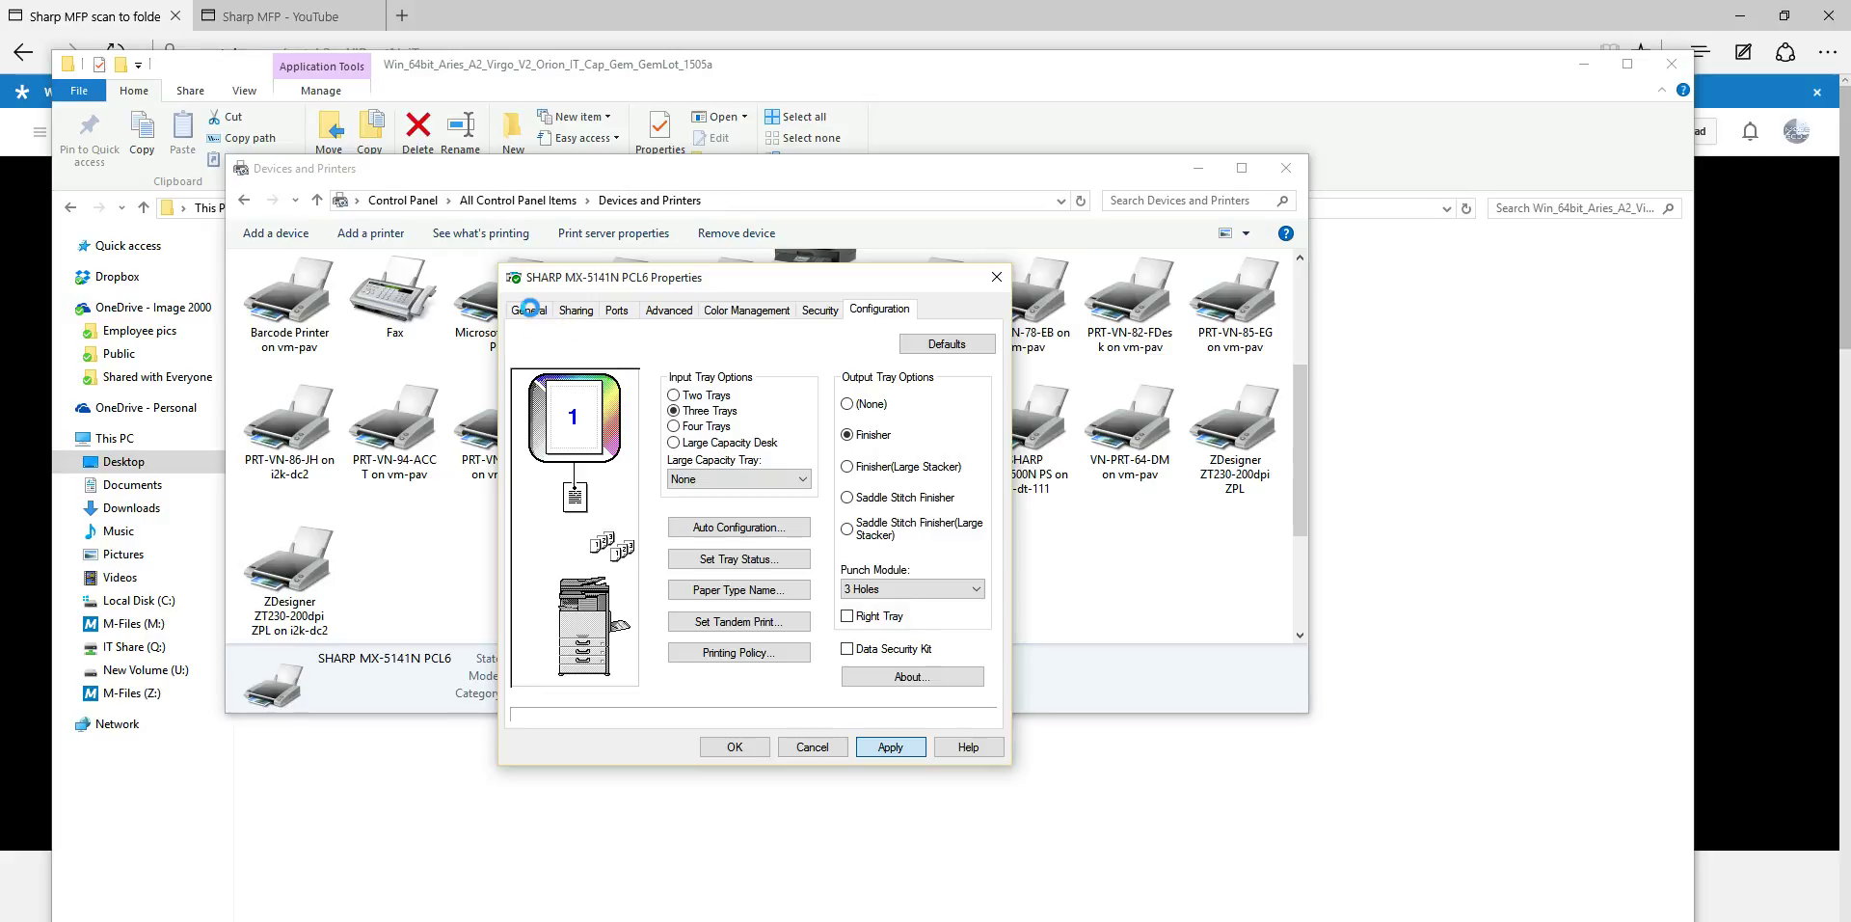
pyautogui.click(529, 306)
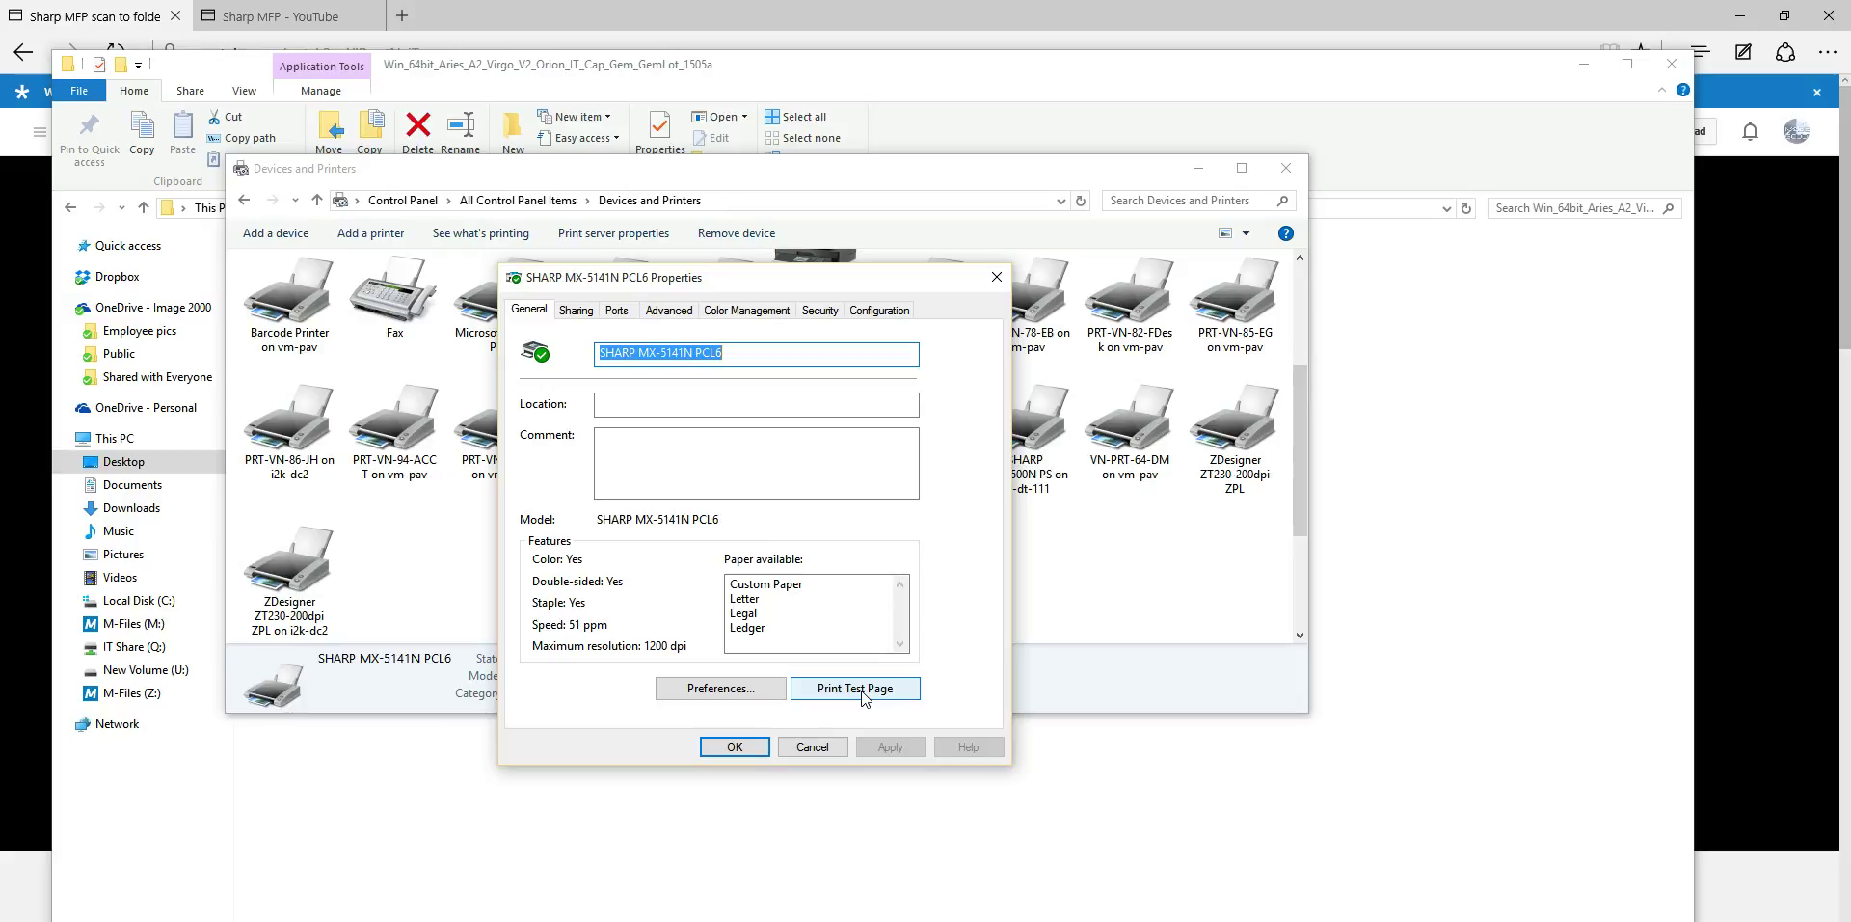
pyautogui.click(862, 696)
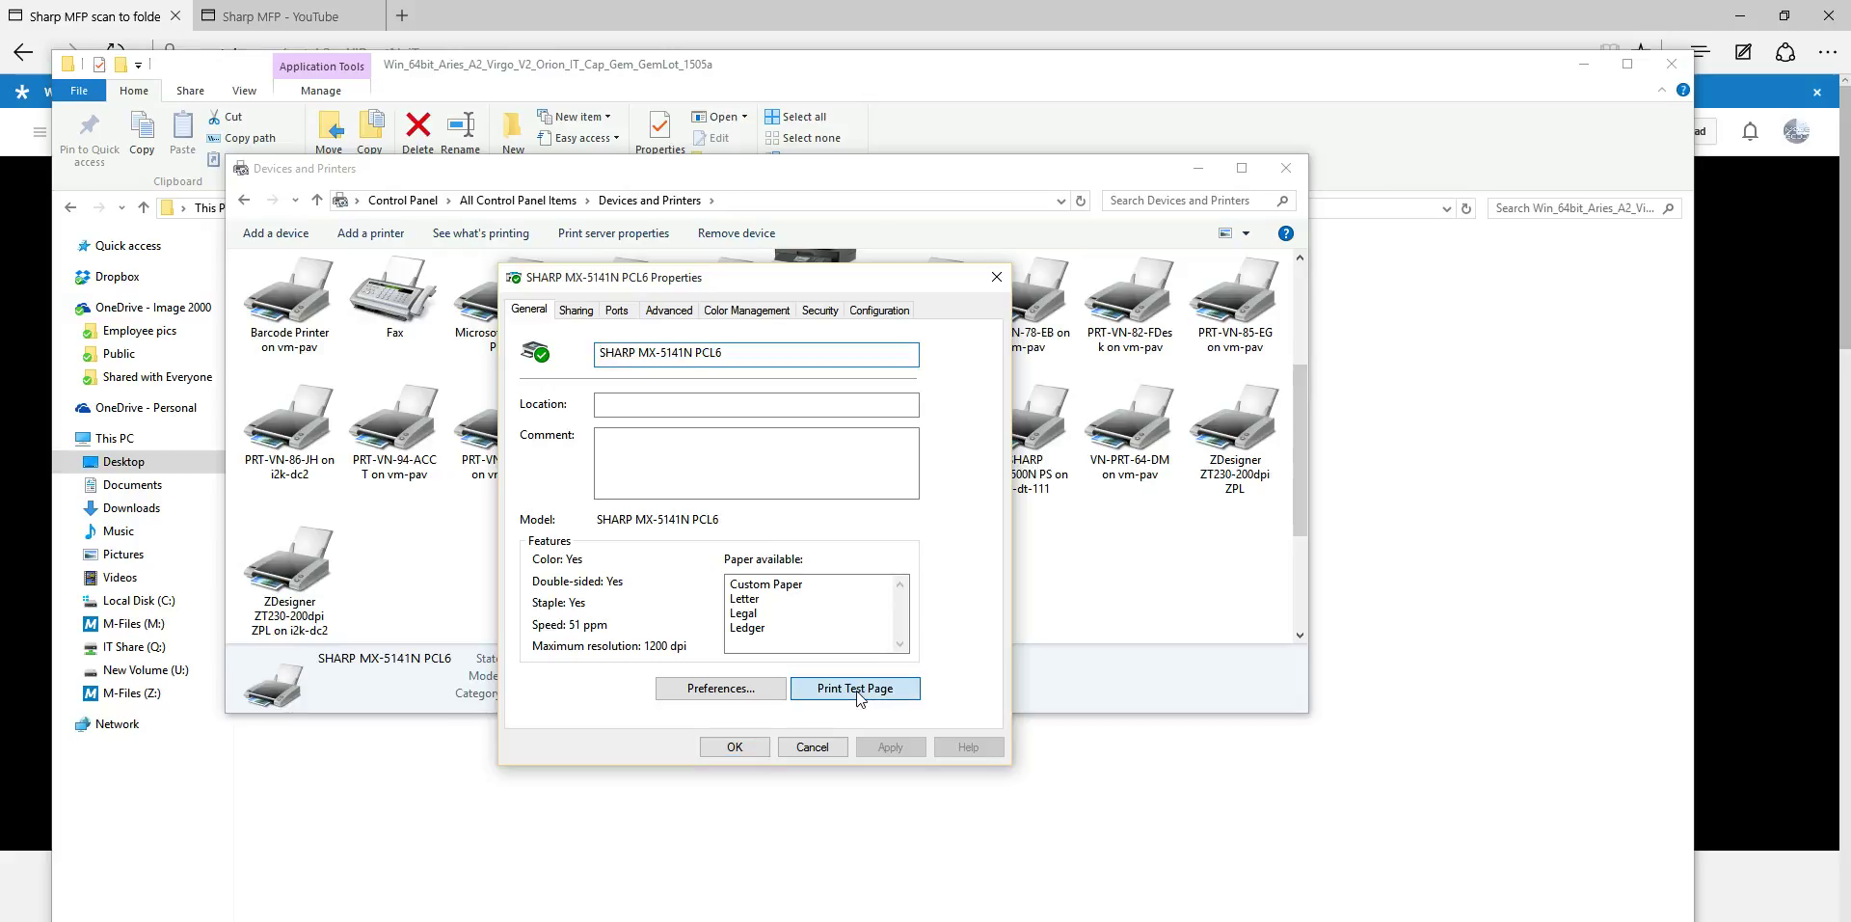
pyautogui.click(1058, 556)
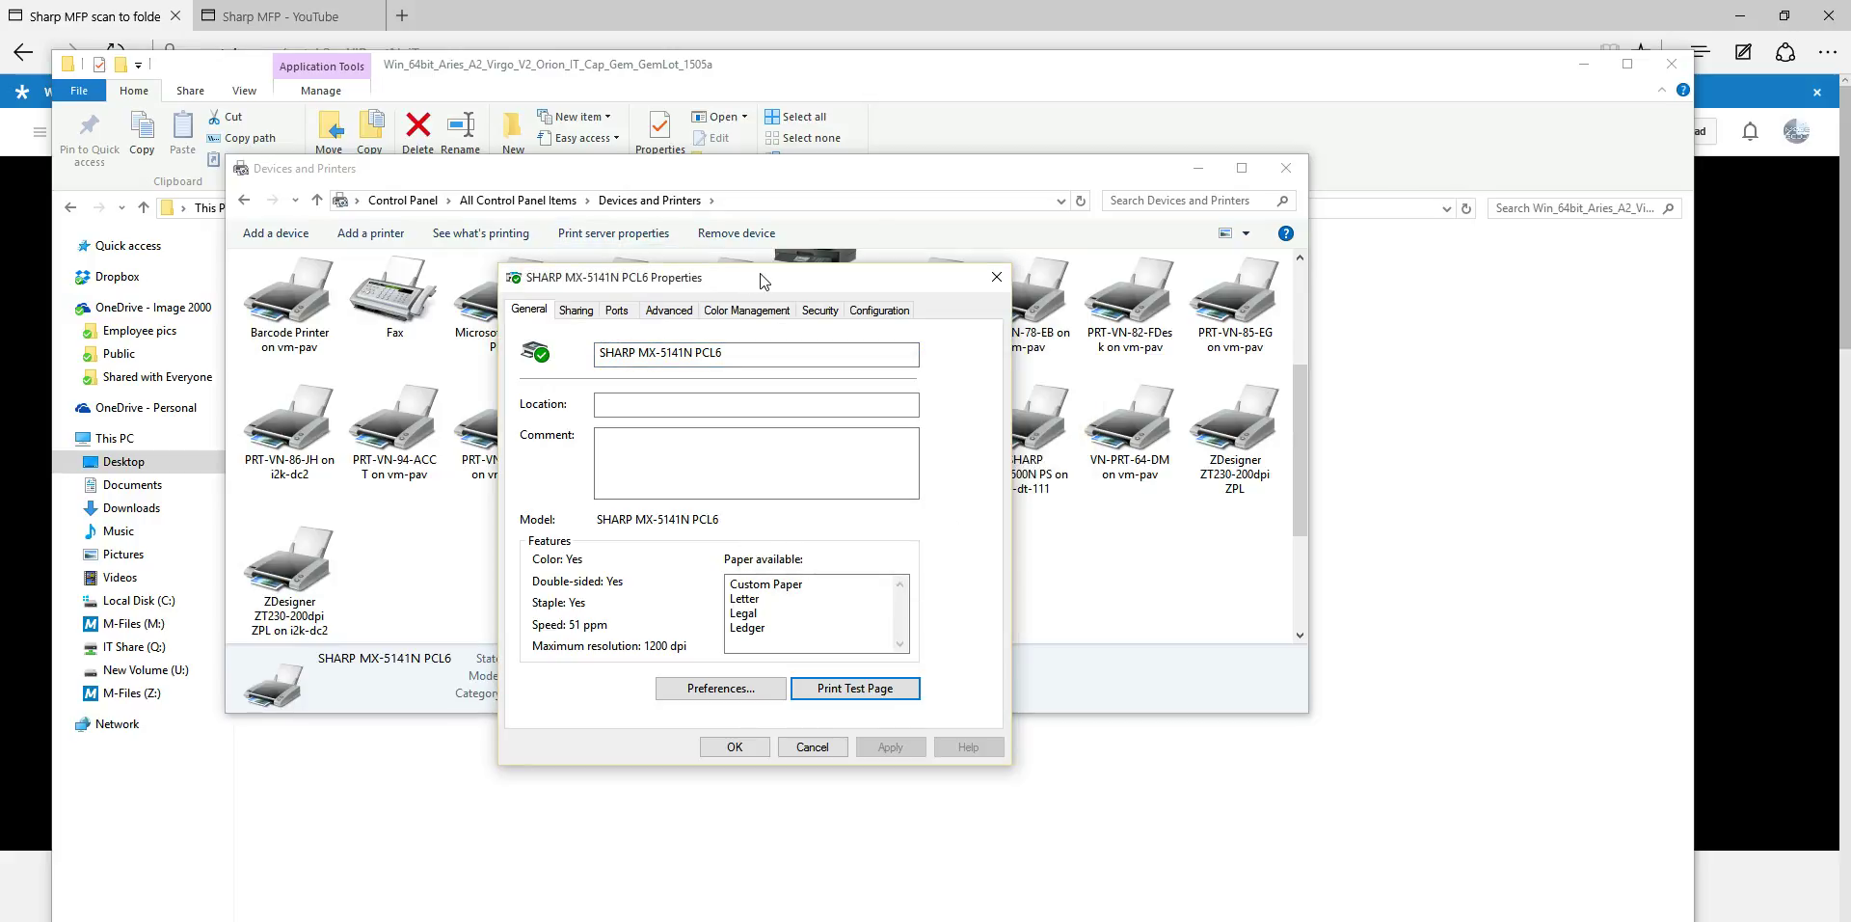